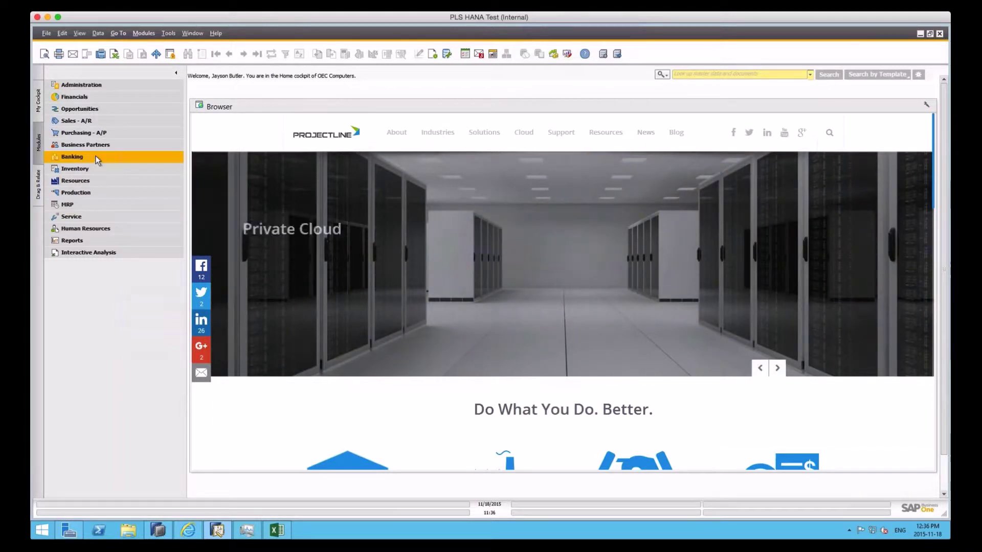
Open the General Authorizations and Authorization Groups windows and place the groups window beside the authorizations window
{"action": "left_click", "coordinate": [78, 87]}
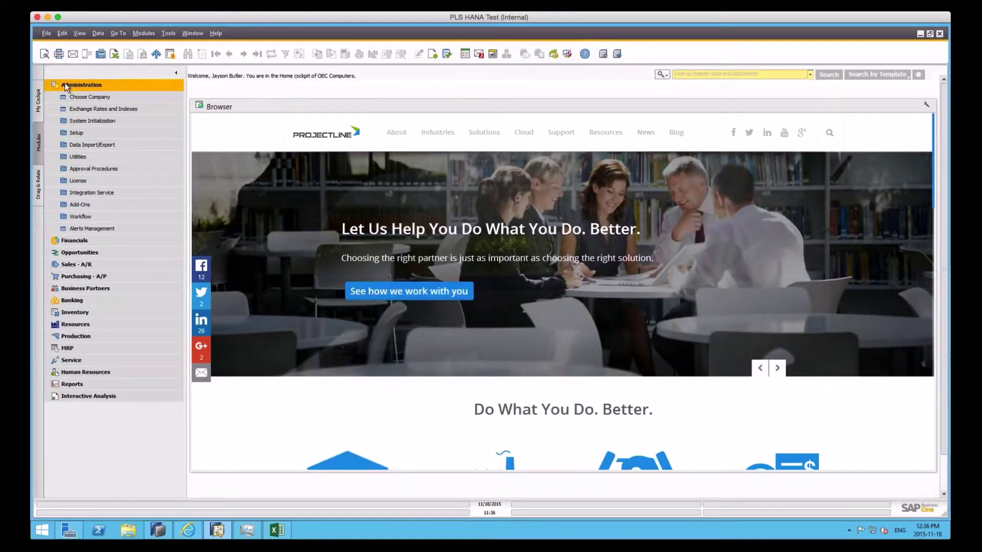
{"action": "left_click", "coordinate": [104, 96]}
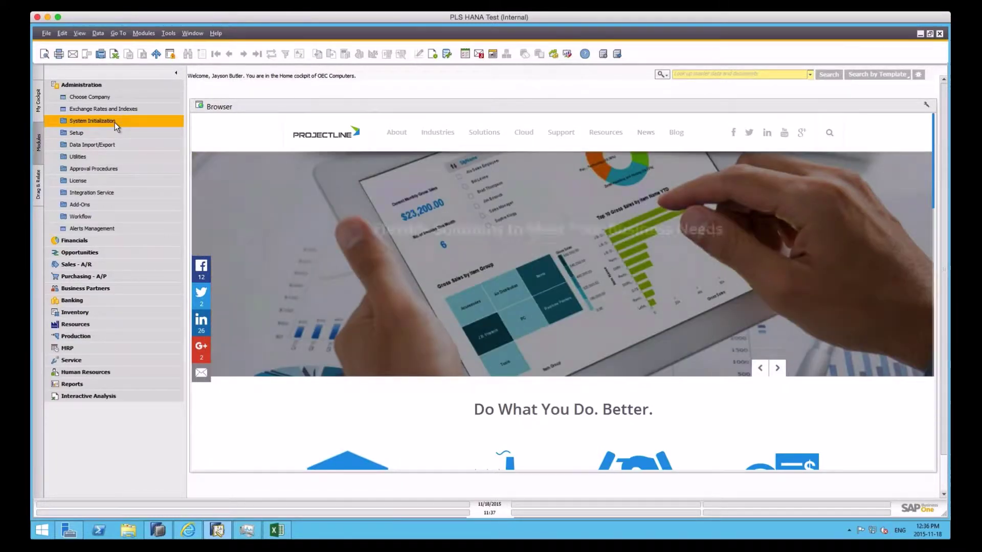
{"action": "left_click", "coordinate": [115, 122]}
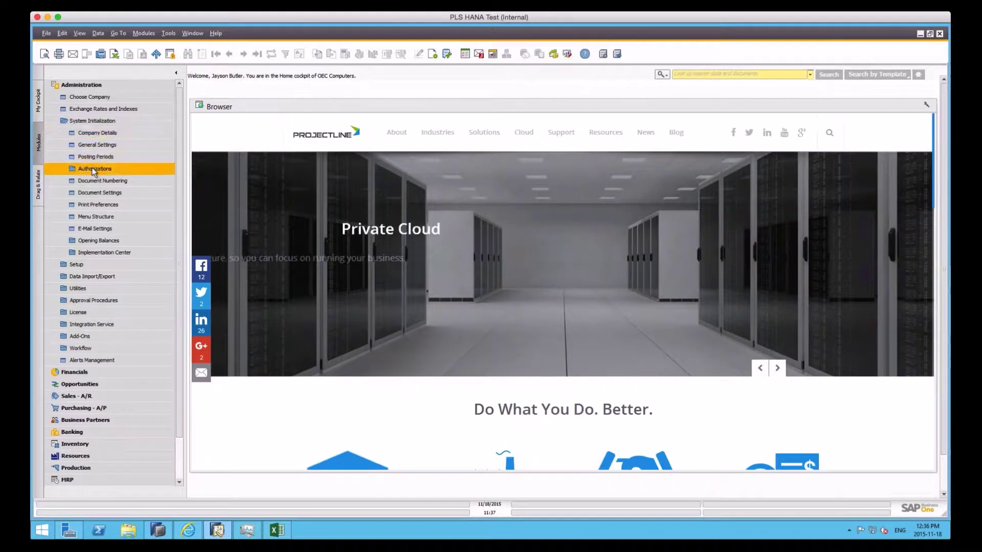
{"action": "left_click", "coordinate": [92, 169]}
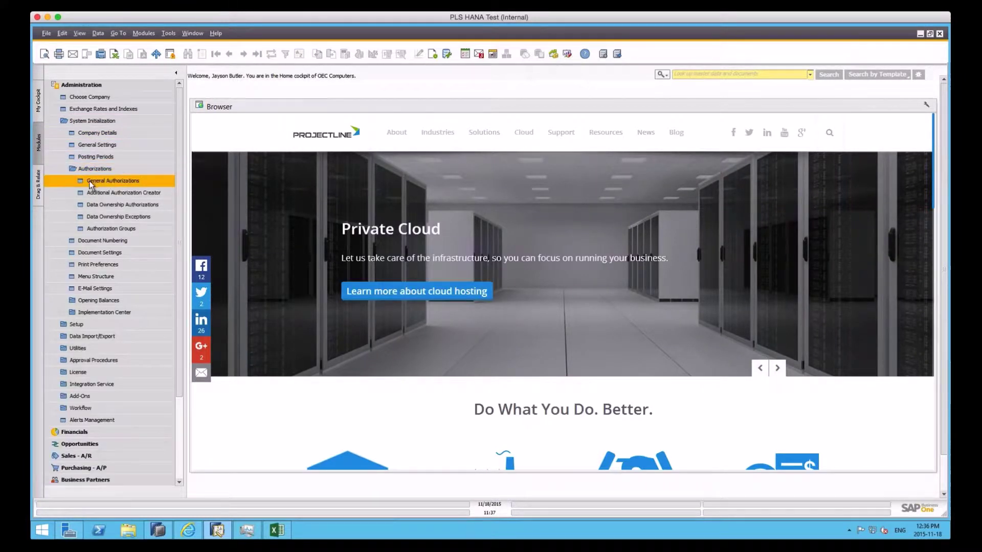
{"action": "left_click", "coordinate": [104, 182]}
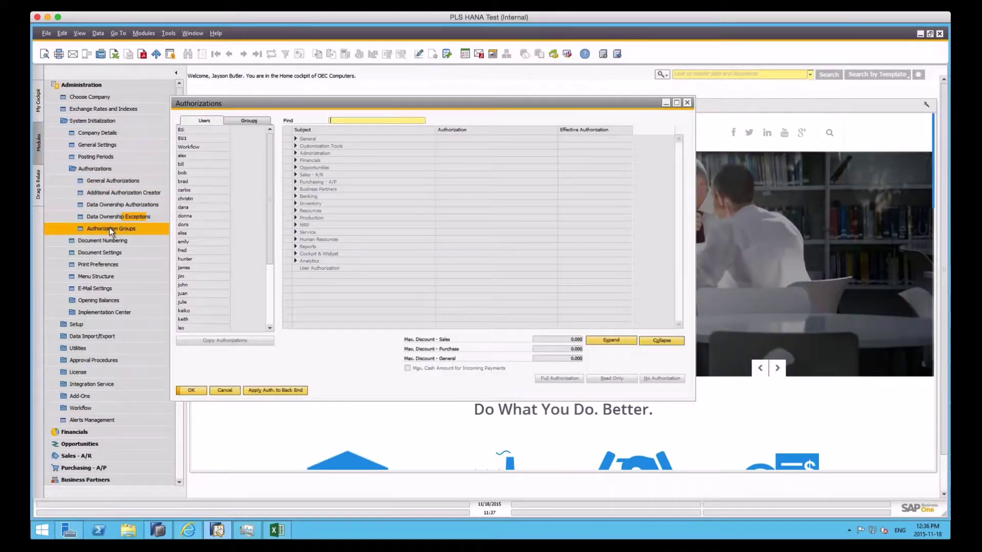
{"action": "left_click", "coordinate": [111, 229]}
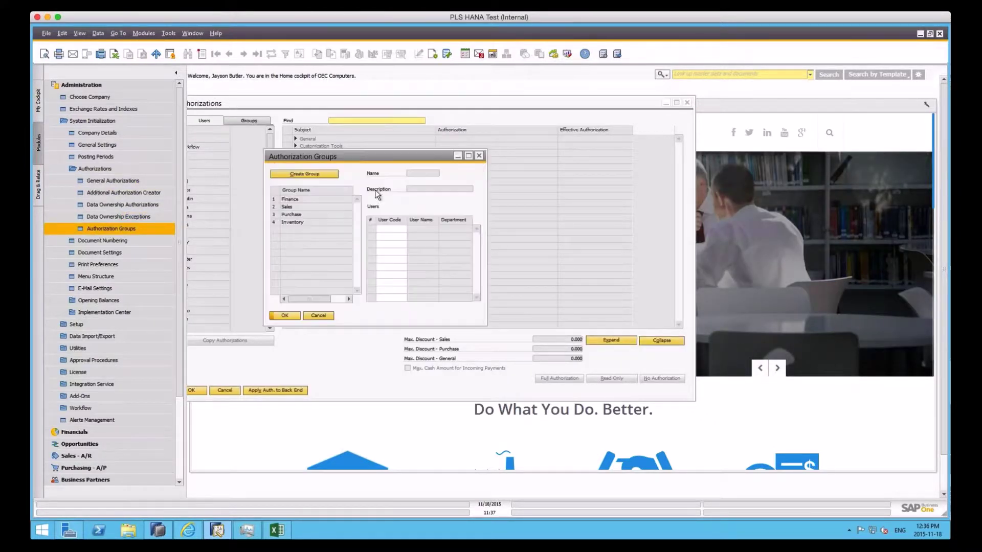
{"action": "left_click_drag", "start_coordinate": [448, 157], "coordinate": [866, 96]}
Review one accounting user's module authorizations and bring up the list of authorization groups for comparison
{"action": "left_click", "coordinate": [563, 105]}
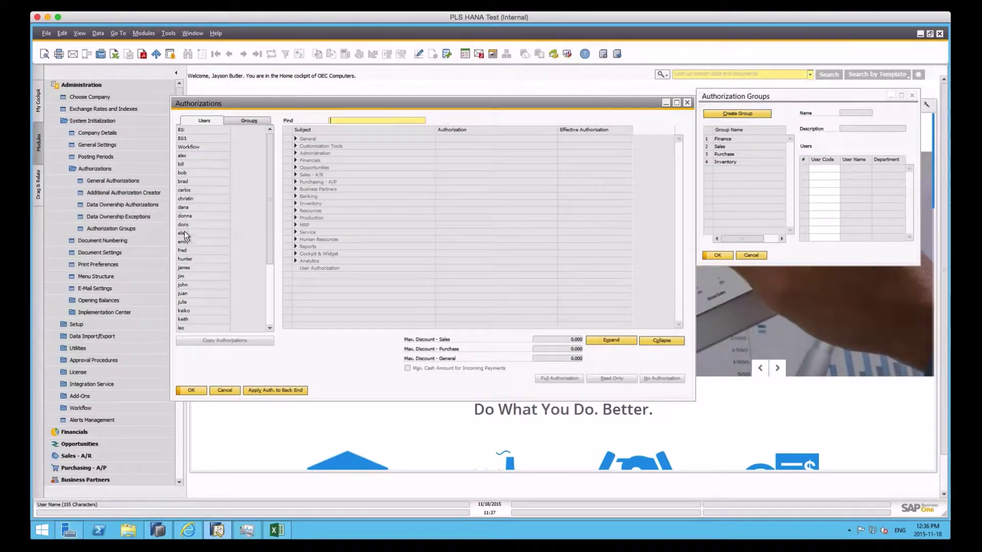
{"action": "left_click", "coordinate": [182, 216]}
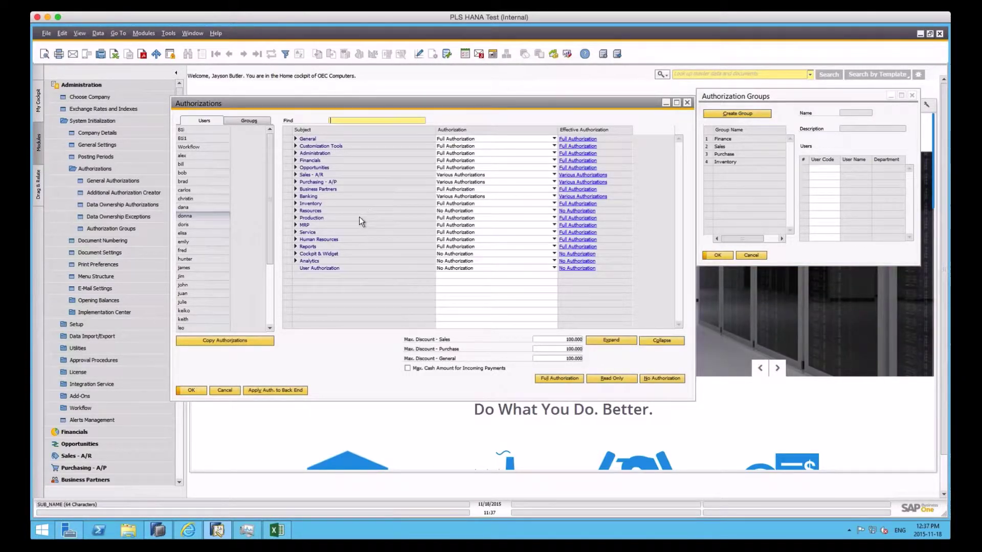
{"action": "left_click", "coordinate": [250, 121]}
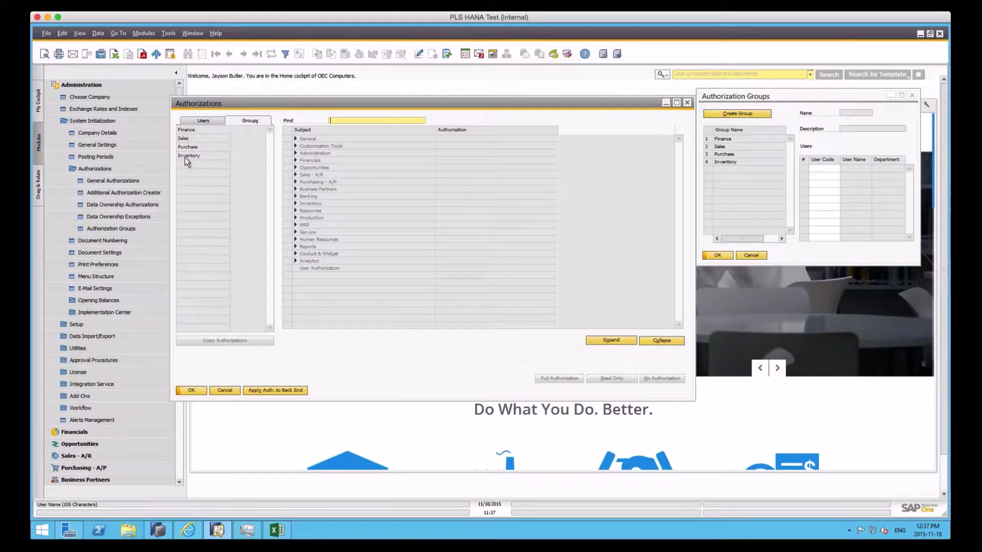
Create an authorization group named "S" with the description "AR Group" and add it
{"action": "left_click", "coordinate": [798, 97]}
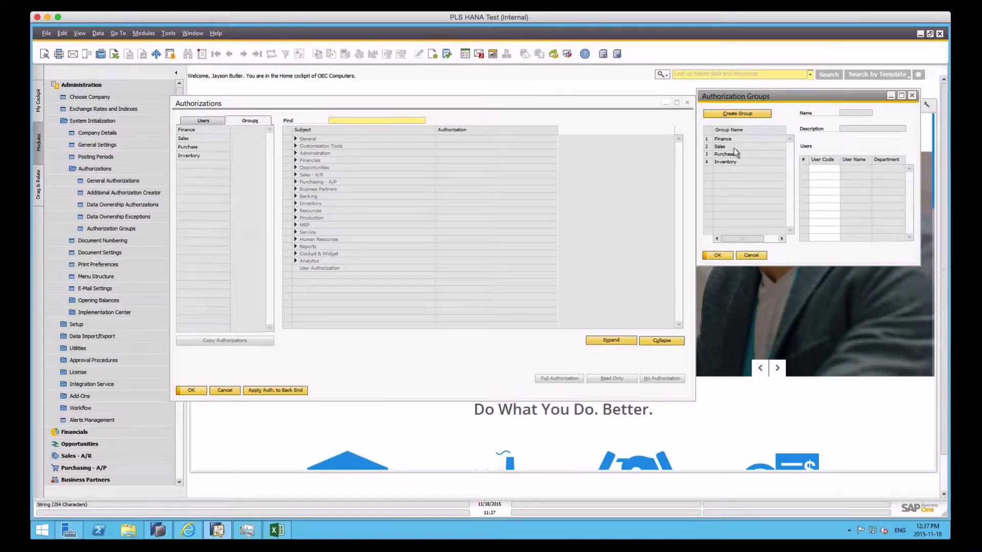
{"action": "left_click", "coordinate": [734, 115]}
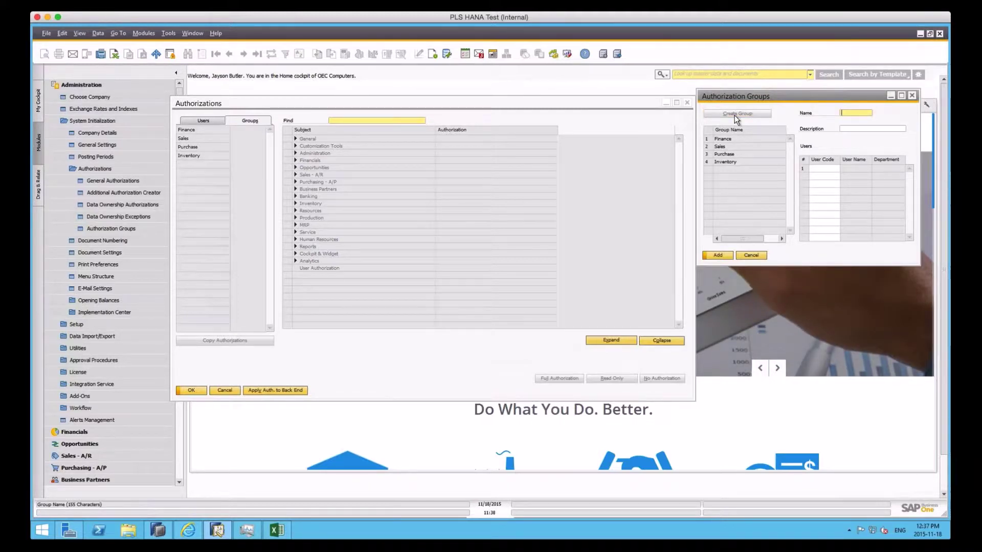
{"action": "type", "text": "S"}
{"action": "key", "text": "Tab"}
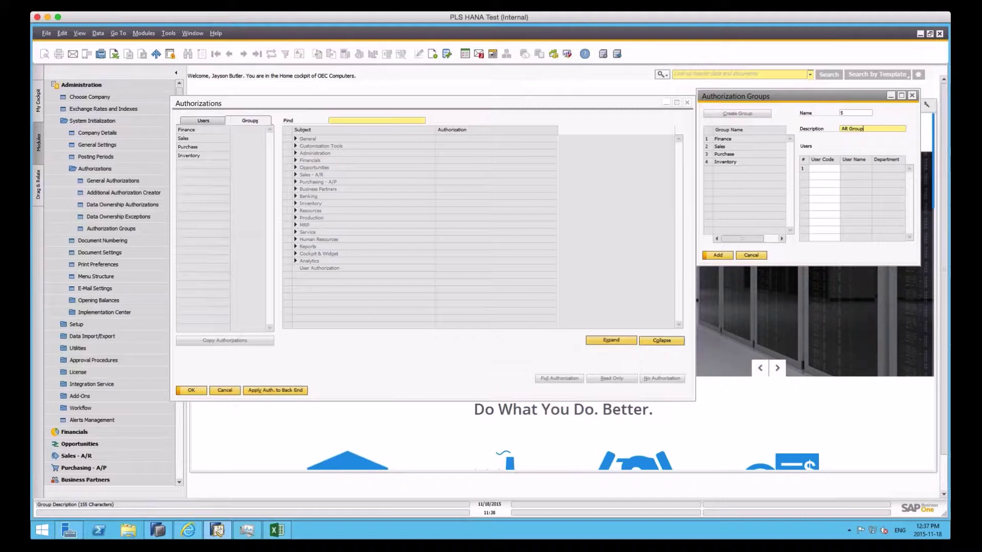
{"action": "left_click", "coordinate": [717, 254]}
Rename the newly added authorization group as "AR Group" and save the update
{"action": "left_click", "coordinate": [869, 113]}
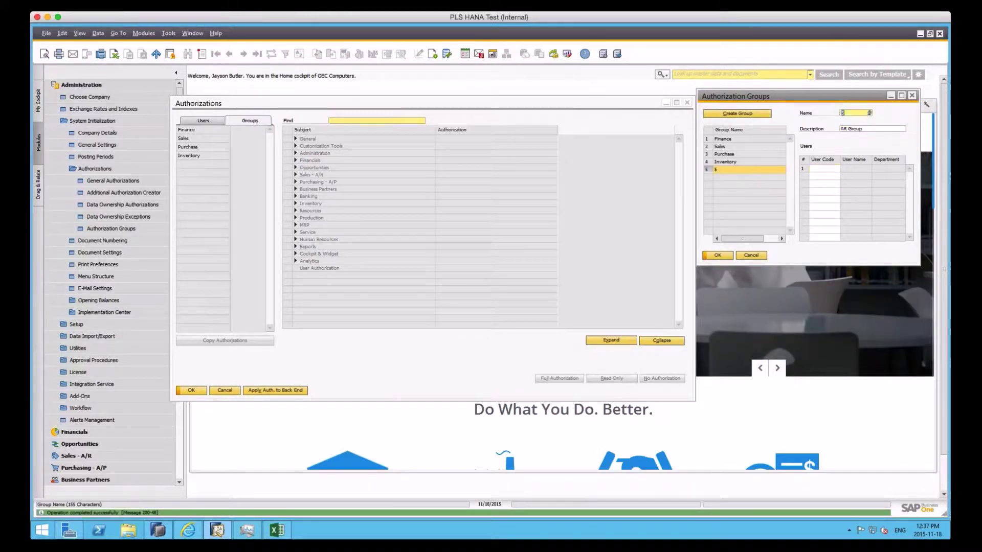
{"action": "type", "text": "AR GR"}
{"action": "key", "text": "BackSpace"}
{"action": "key", "text": "BackSpace"}
{"action": "key", "text": "BackSpace"}
{"action": "type", "text": "roup"}
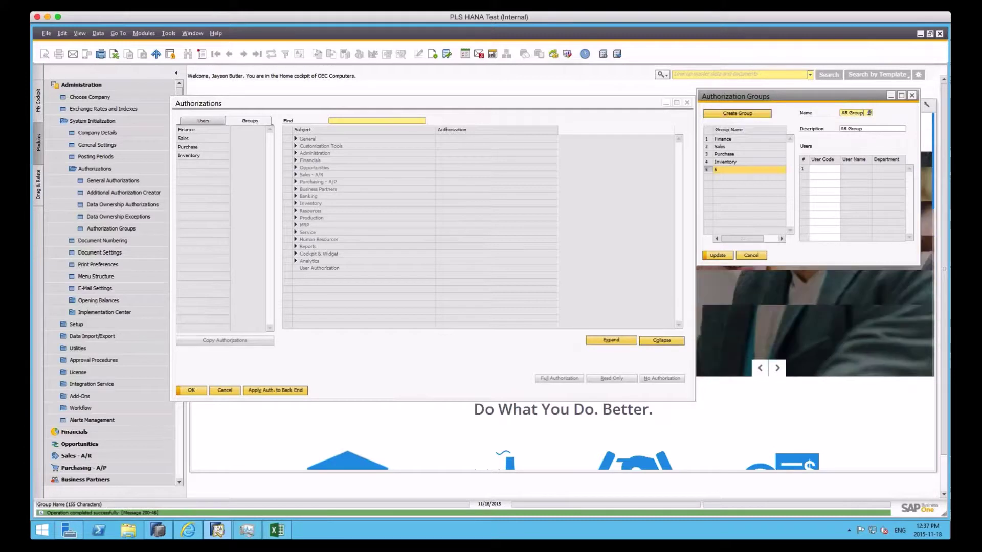
{"action": "left_click", "coordinate": [714, 255]}
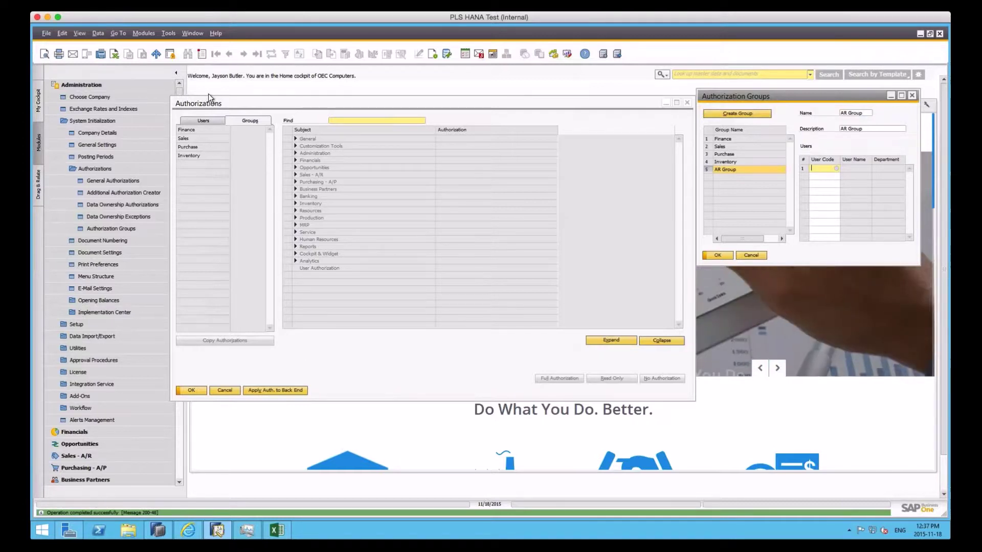
Display the authorizations of AR Group and check which authorization levels are available for the General subject
{"action": "left_click", "coordinate": [202, 122]}
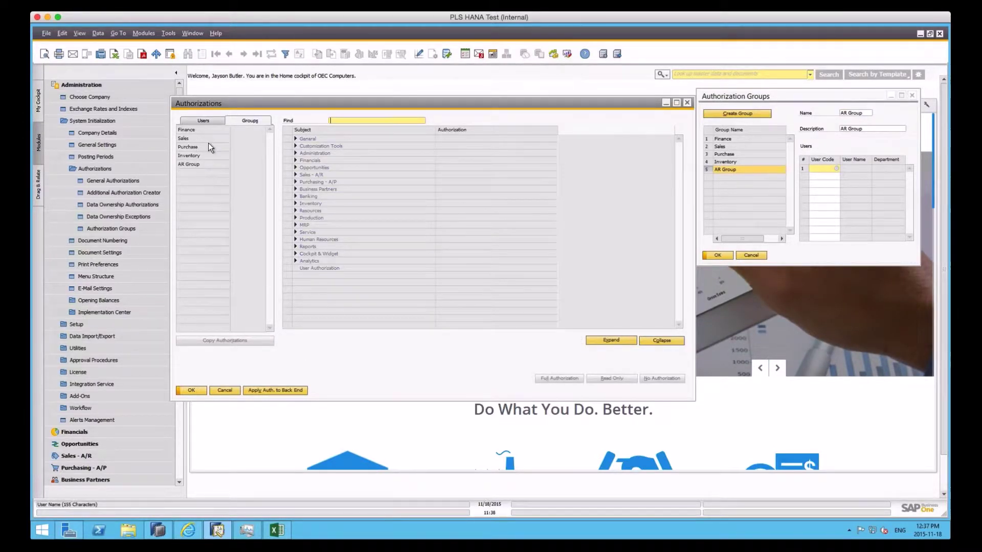
{"action": "left_click", "coordinate": [190, 165]}
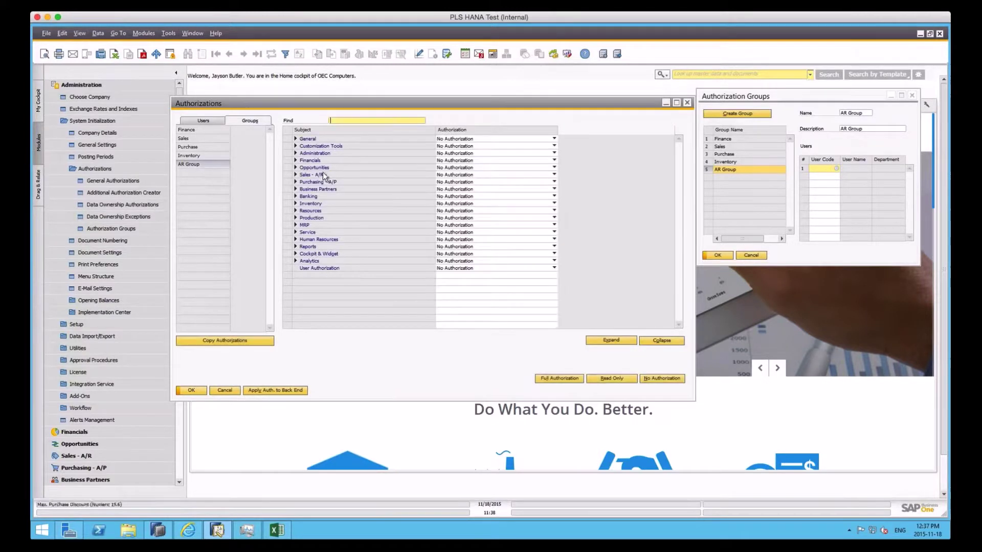
{"action": "left_click", "coordinate": [456, 139]}
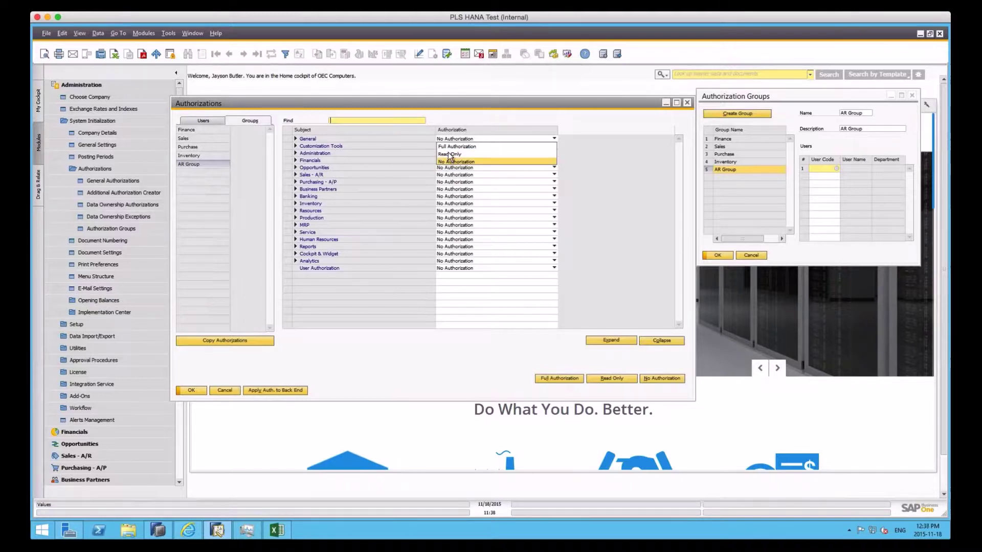
{"action": "left_click", "coordinate": [296, 156]}
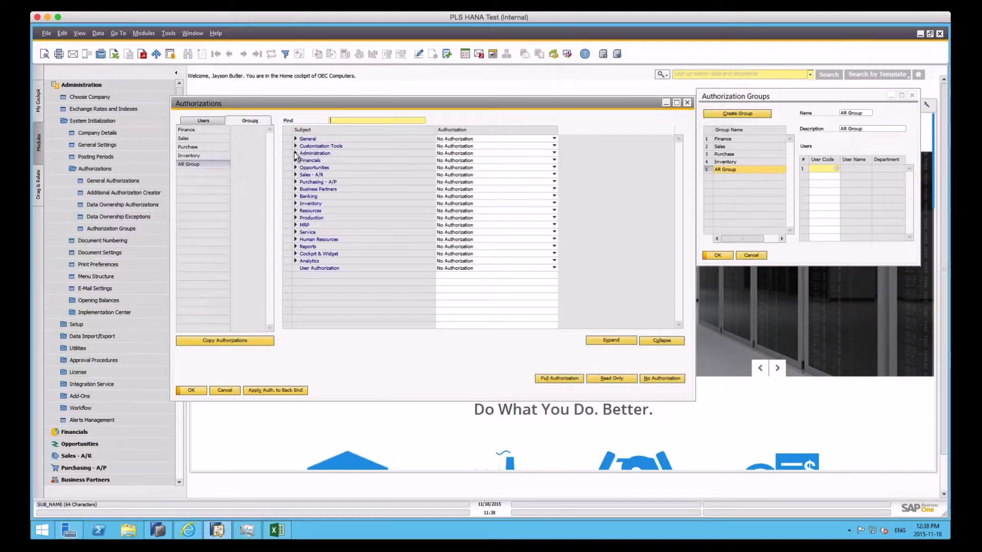
Examine AR Group's subjects under Administration, Setup, Financials, including the Account Segmentation options, and collapse the Administration branch again
{"action": "left_click", "coordinate": [296, 153]}
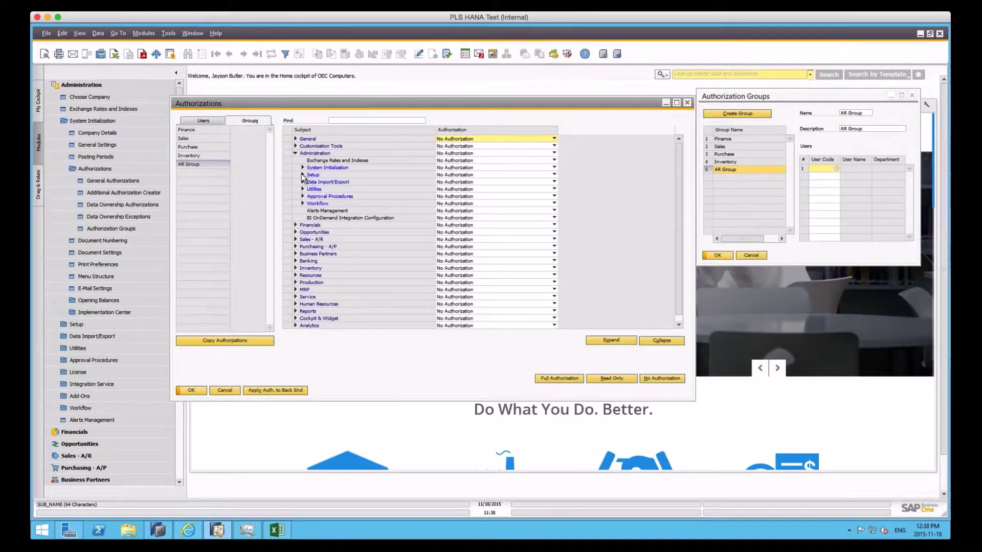
{"action": "left_click", "coordinate": [302, 175]}
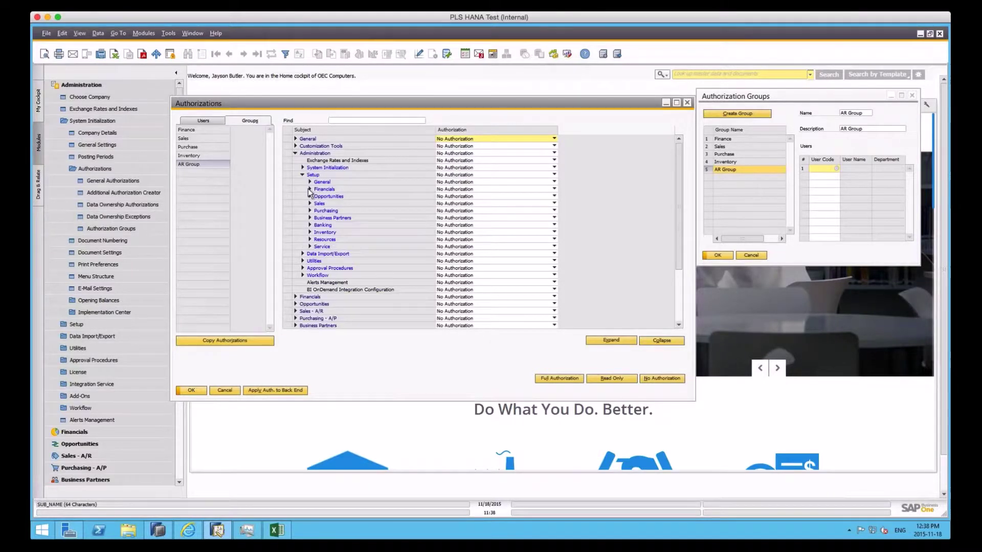
{"action": "left_click", "coordinate": [310, 189]}
{"action": "left_click", "coordinate": [448, 210]}
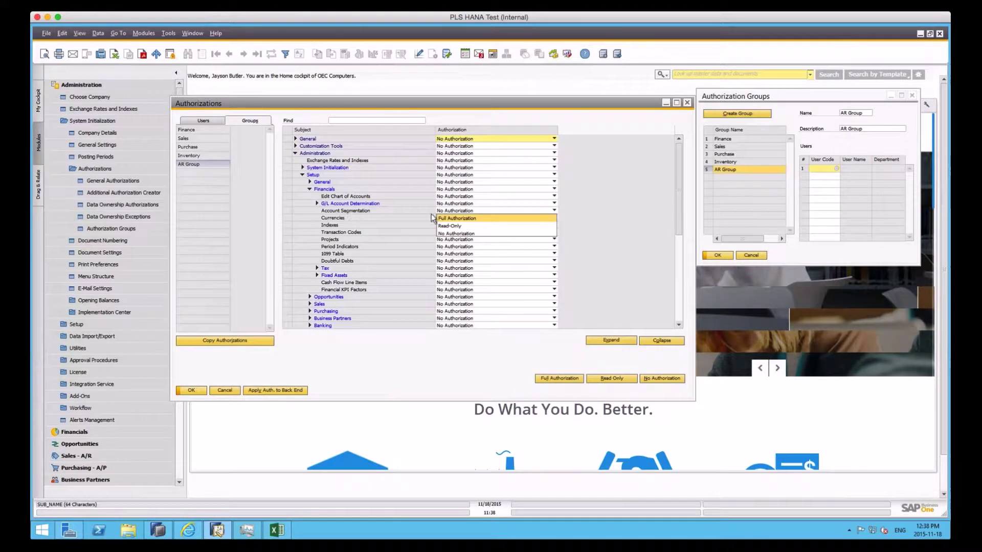
{"action": "left_click", "coordinate": [370, 208]}
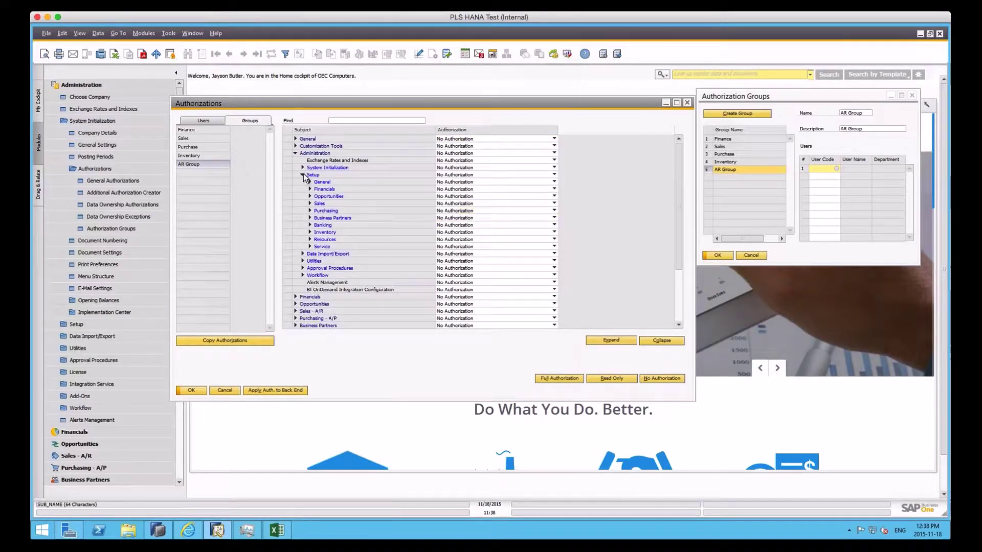
{"action": "left_click", "coordinate": [296, 153]}
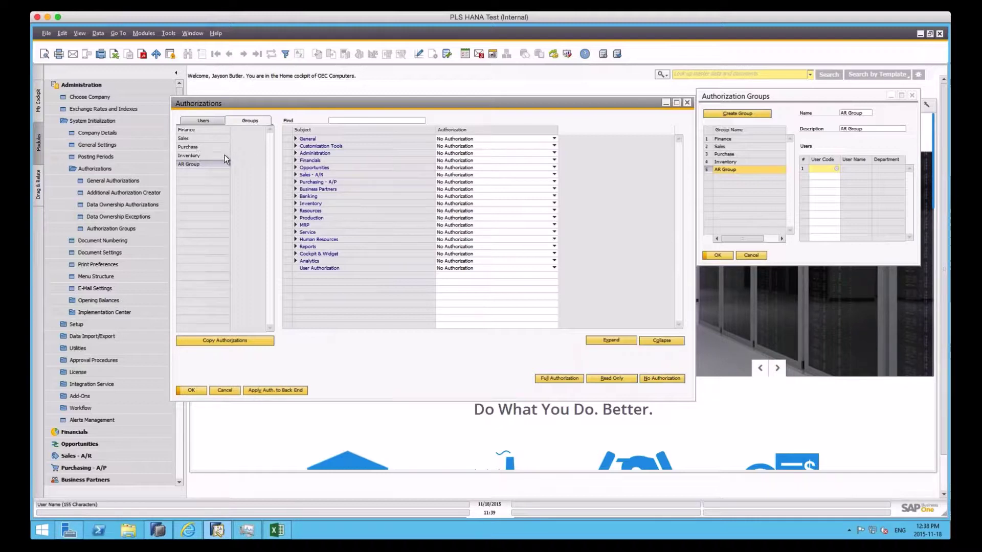
Assign two users to AR Group, the Accounting user in list row 10 and the Logistic user in row 19, and save the group
{"action": "left_click", "coordinate": [766, 97]}
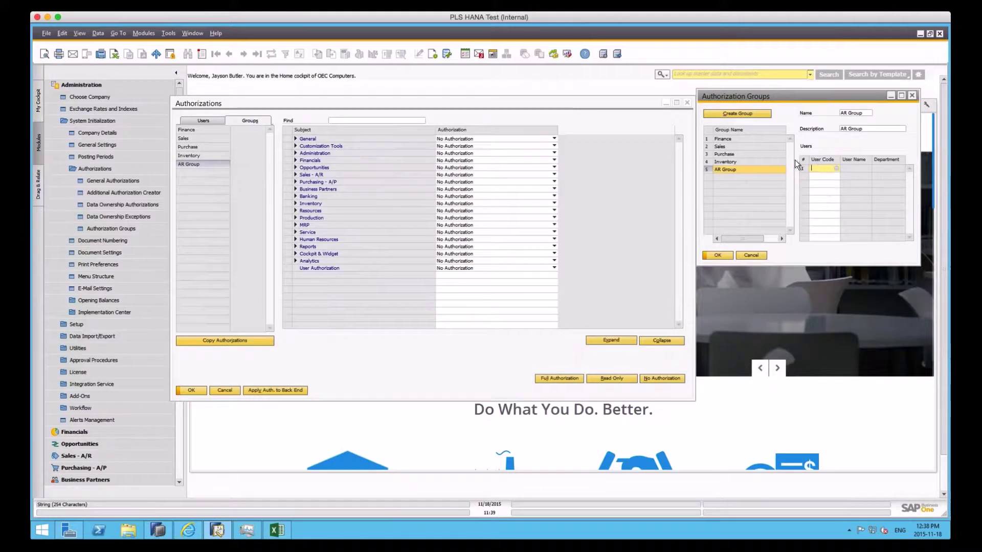
{"action": "left_click", "coordinate": [836, 168]}
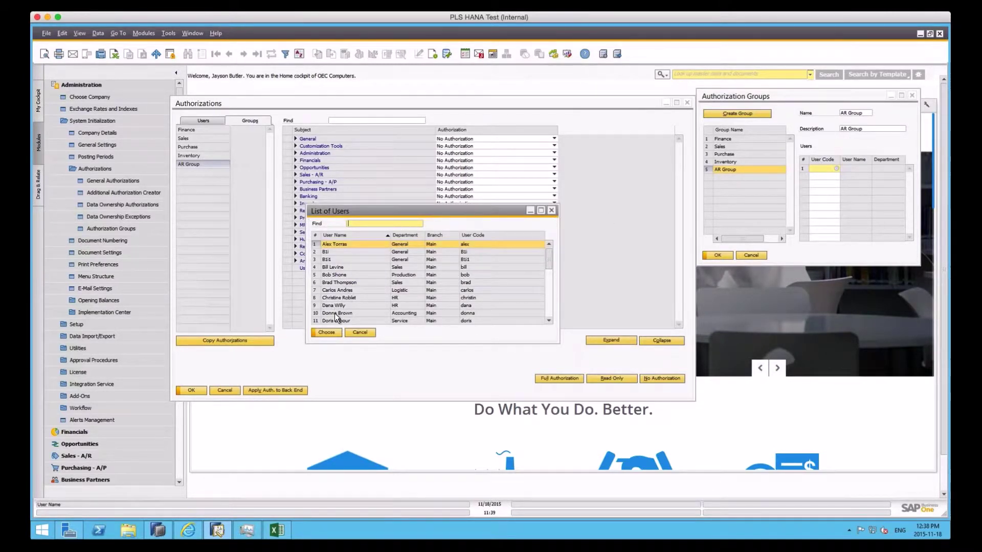
{"action": "left_click", "coordinate": [334, 313]}
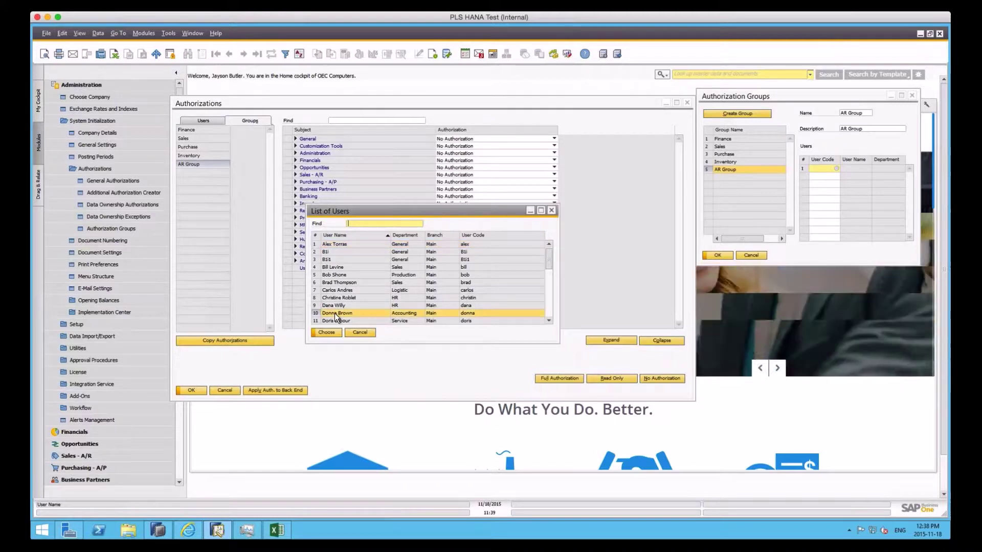
{"action": "left_click", "coordinate": [325, 333]}
{"action": "left_click", "coordinate": [836, 176]}
{"action": "scroll", "coordinate": [411, 298], "scroll_direction": "down", "scroll_amount": 3}
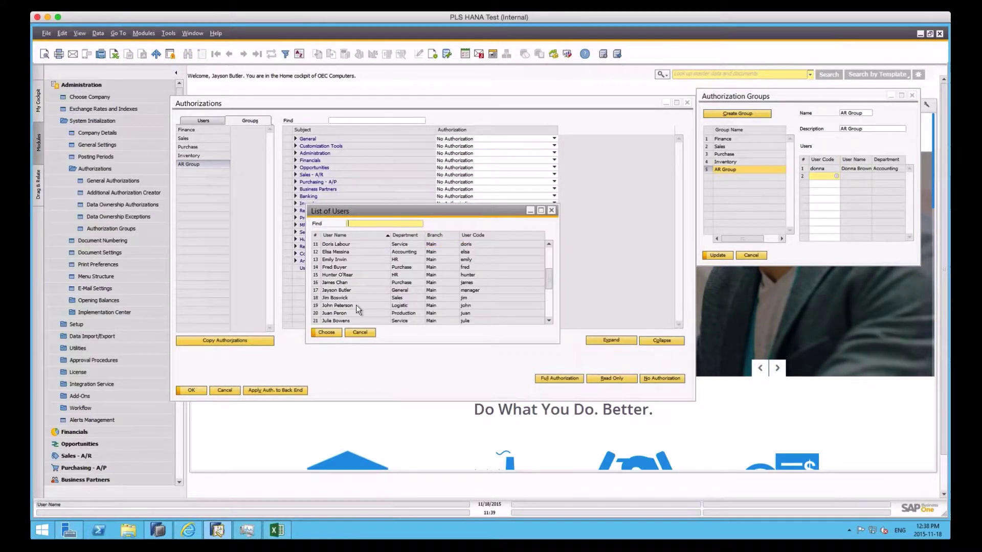
{"action": "left_click", "coordinate": [338, 306]}
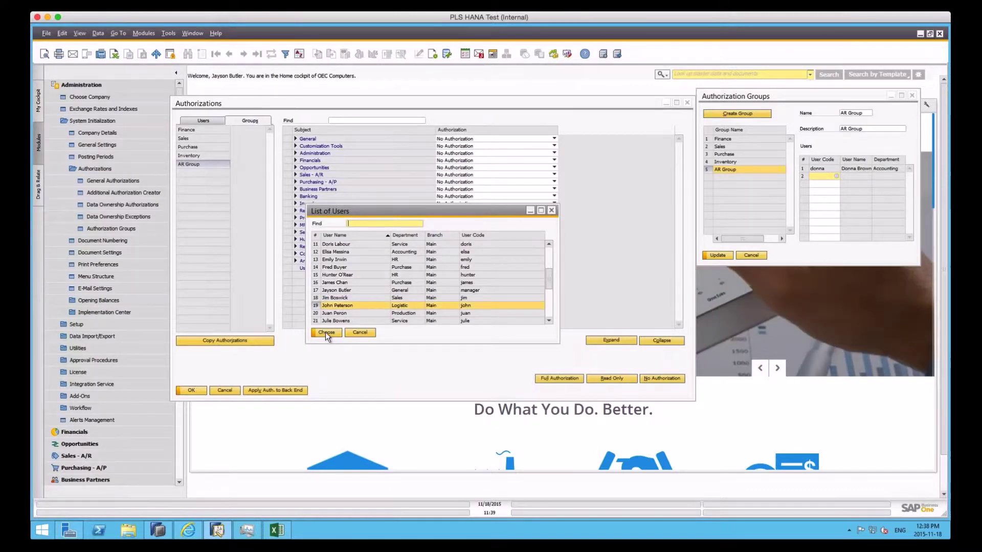
{"action": "left_click", "coordinate": [325, 332]}
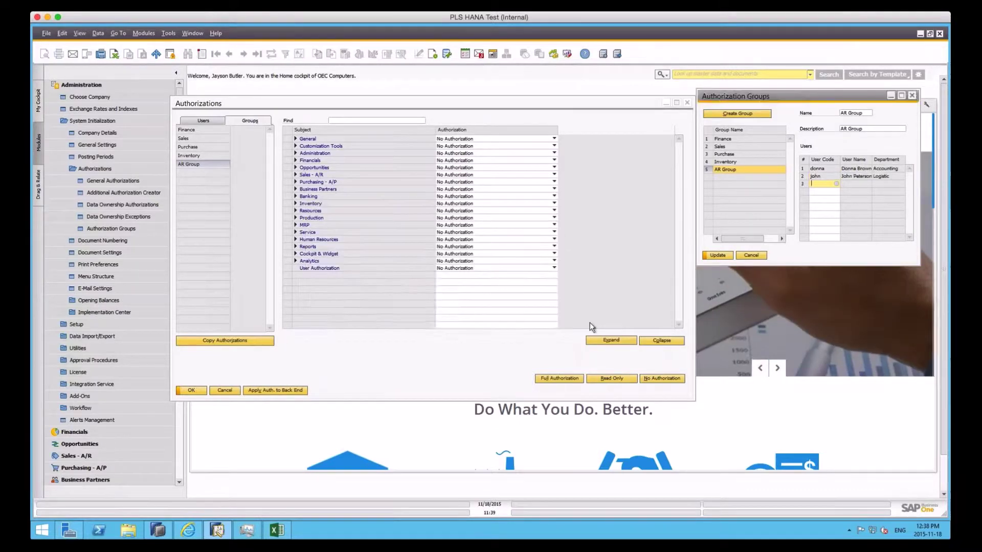
{"action": "left_click", "coordinate": [715, 256]}
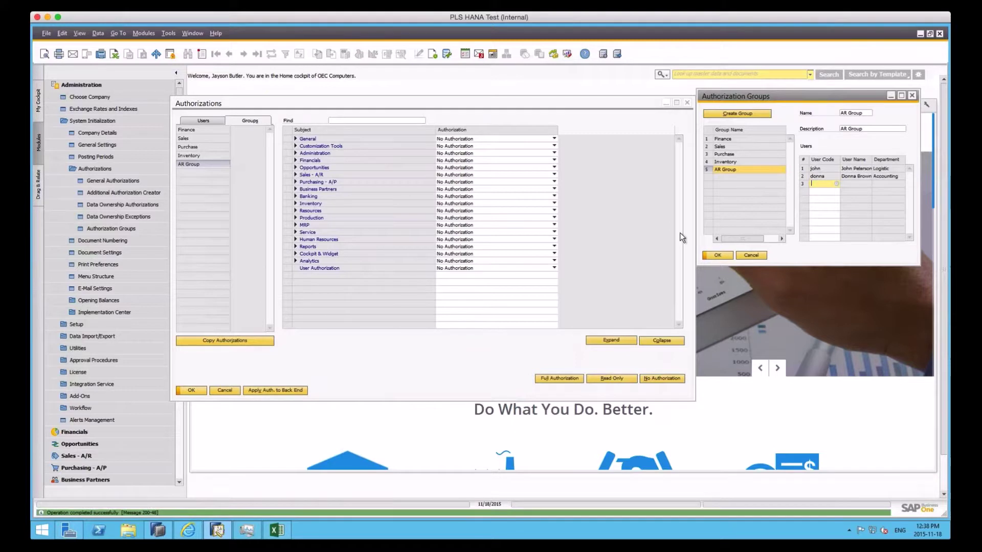
Open the Users - Setup window from the general setup of Administration
{"action": "left_click", "coordinate": [141, 34]}
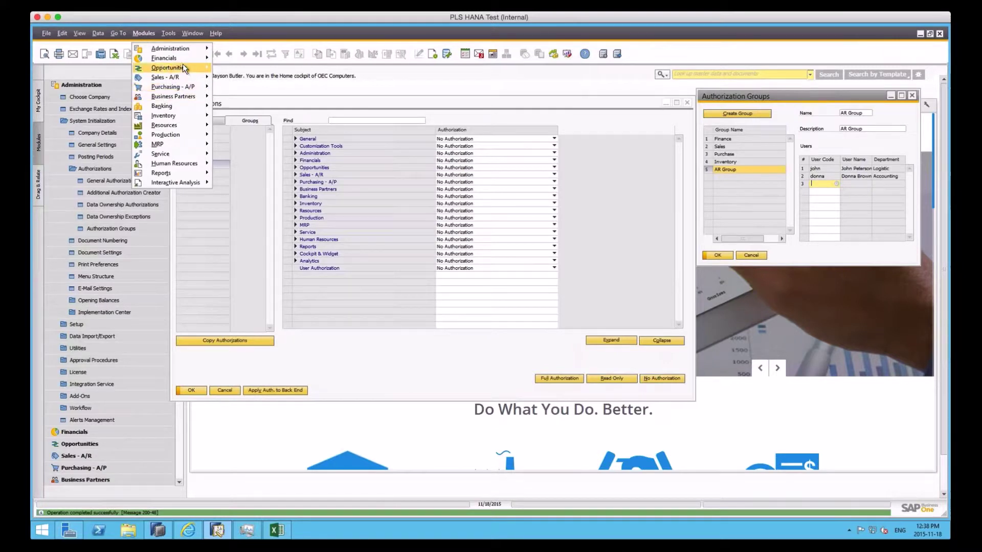
{"action": "mouse_move", "coordinate": [187, 49]}
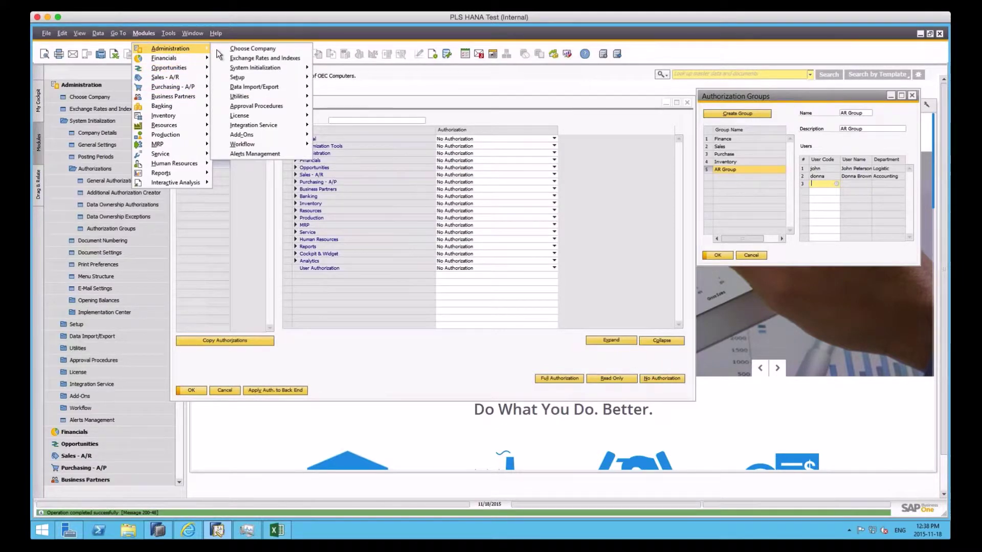
{"action": "mouse_move", "coordinate": [287, 76]}
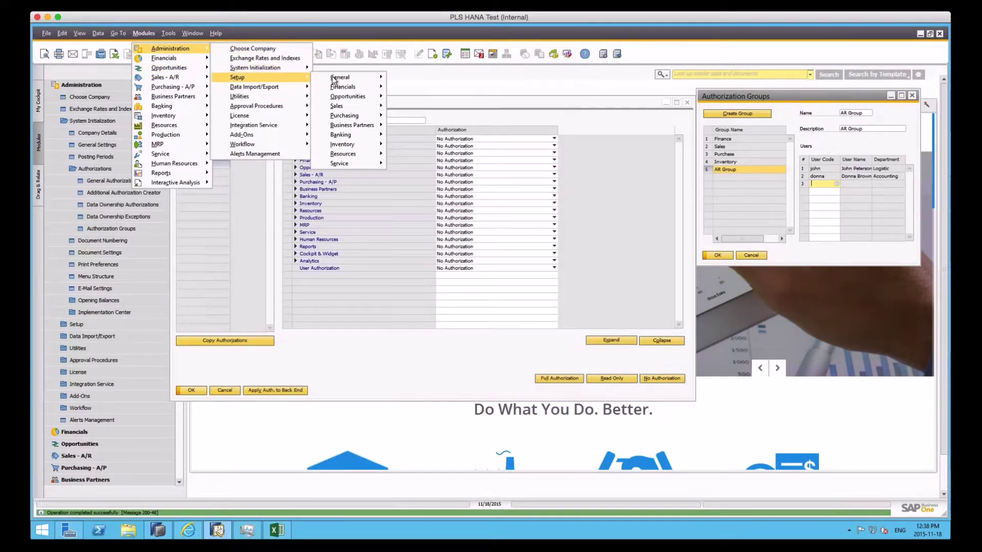
{"action": "mouse_move", "coordinate": [351, 76]}
{"action": "left_click", "coordinate": [422, 78]}
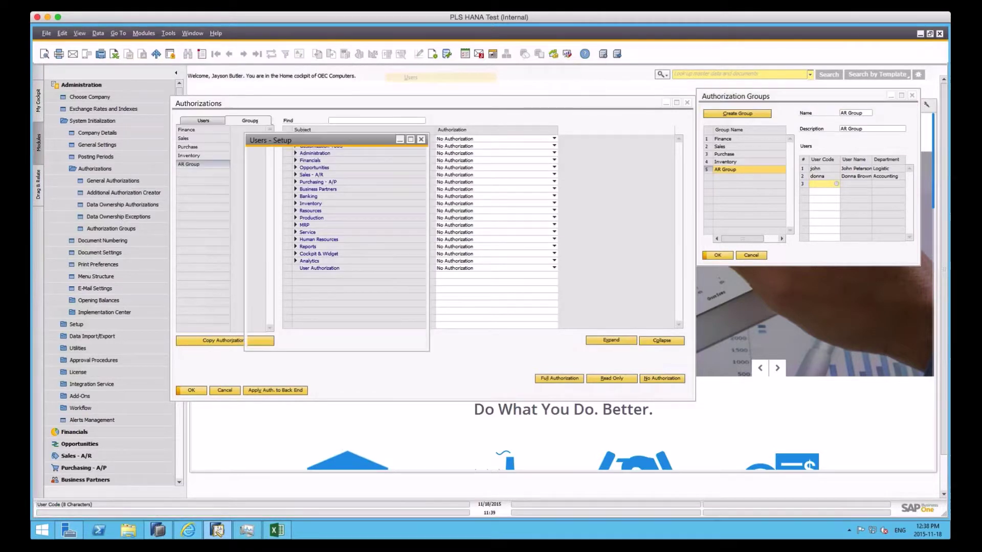
Add a new user with only a user code and AR Group as authorization group, and refresh AR Group's user list
{"action": "left_click_drag", "start_coordinate": [348, 140], "coordinate": [451, 94]}
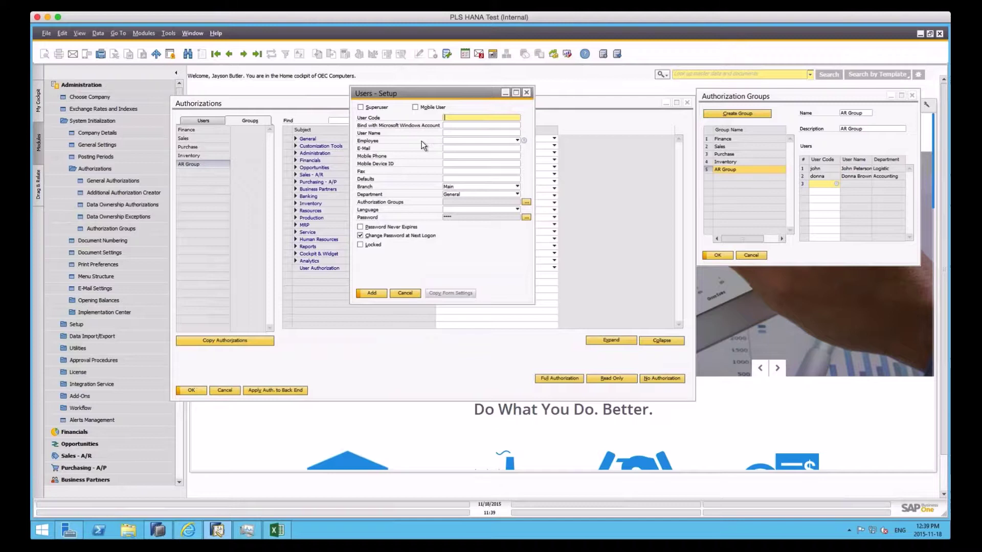
{"action": "type", "text": "jalene"}
{"action": "key", "text": "Tab"}
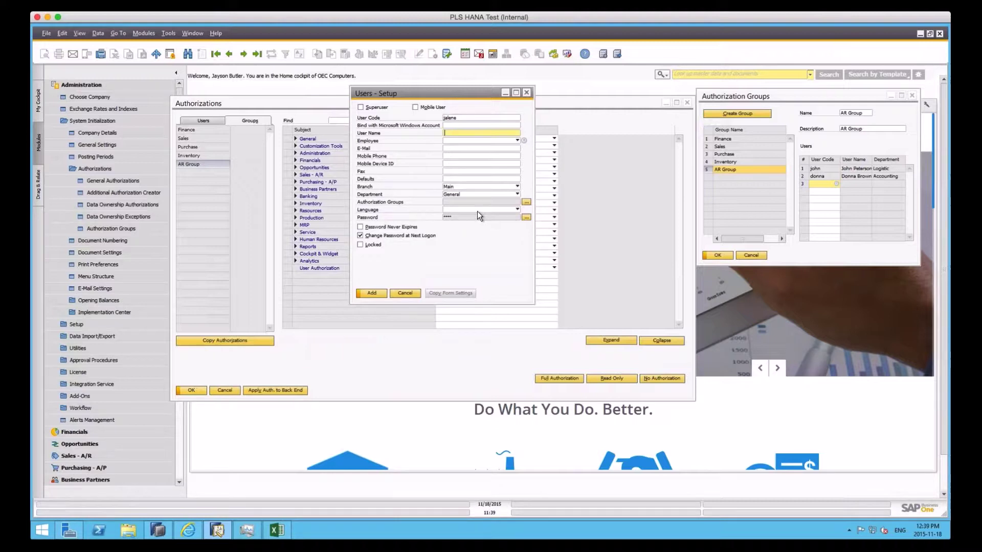
{"action": "left_click", "coordinate": [526, 203]}
{"action": "left_click", "coordinate": [448, 242]}
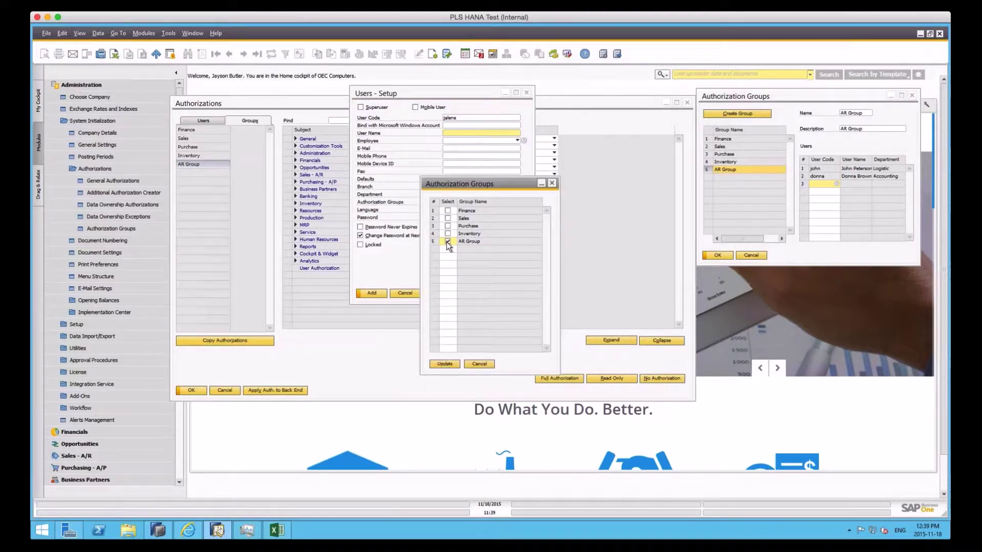
{"action": "left_click", "coordinate": [443, 364]}
{"action": "left_click", "coordinate": [445, 363]}
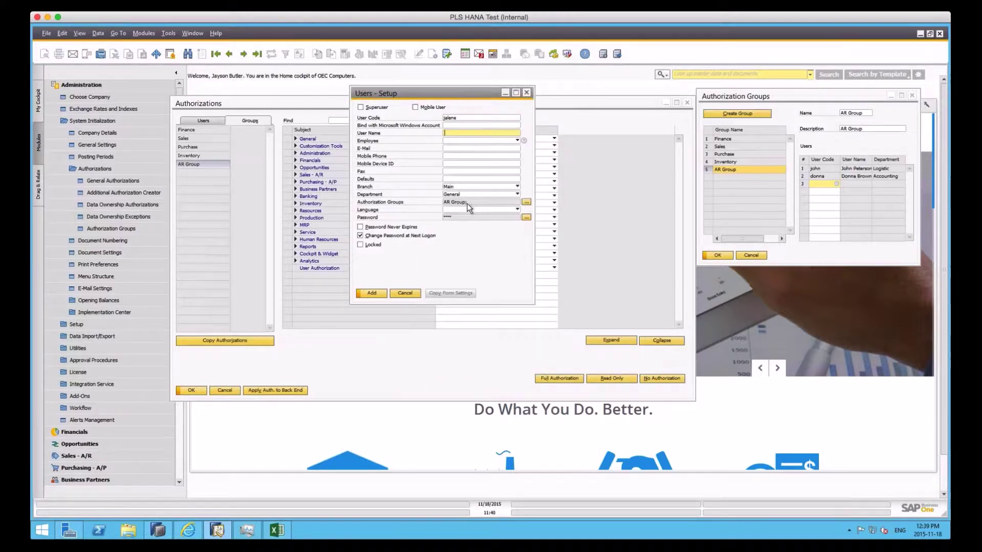
{"action": "left_click", "coordinate": [370, 294]}
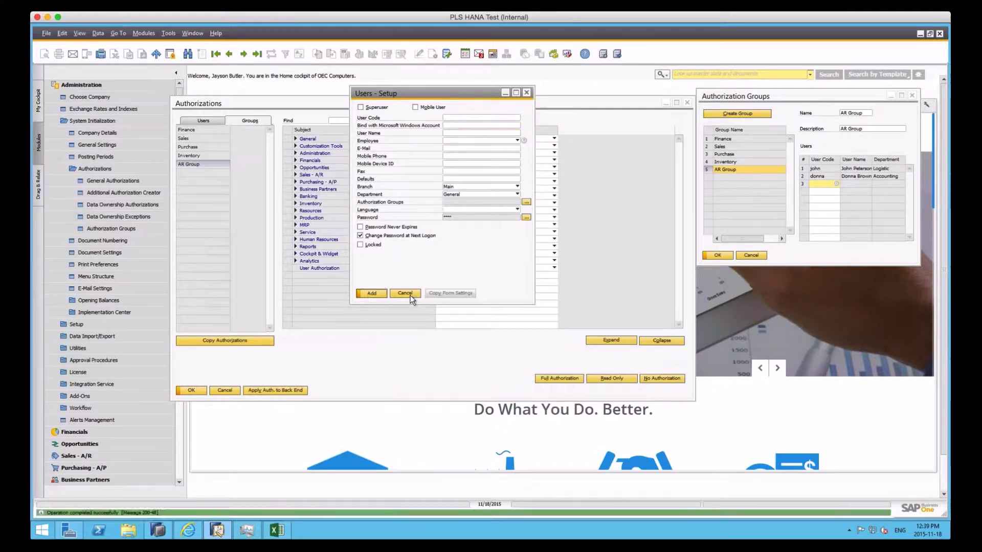
{"action": "left_click", "coordinate": [562, 292]}
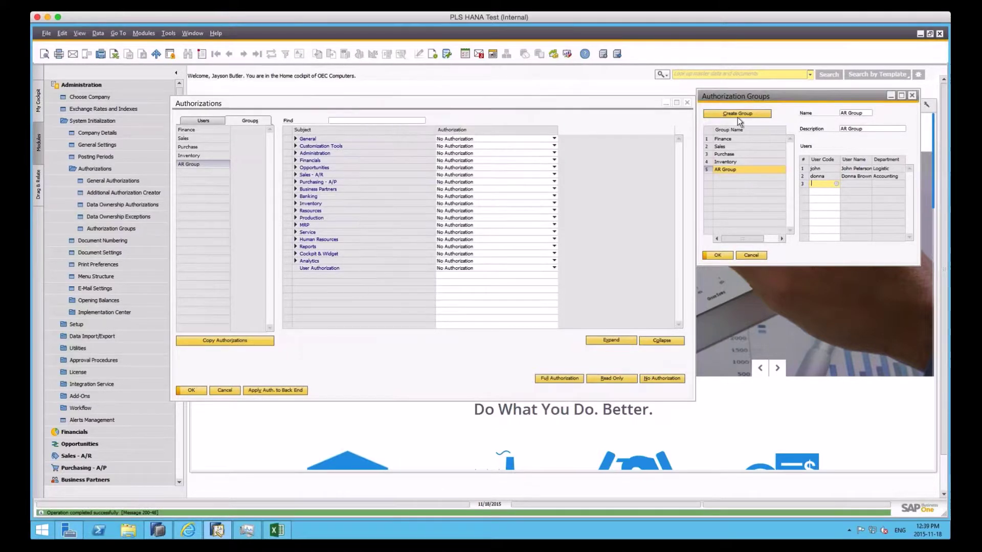
{"action": "left_click", "coordinate": [731, 168]}
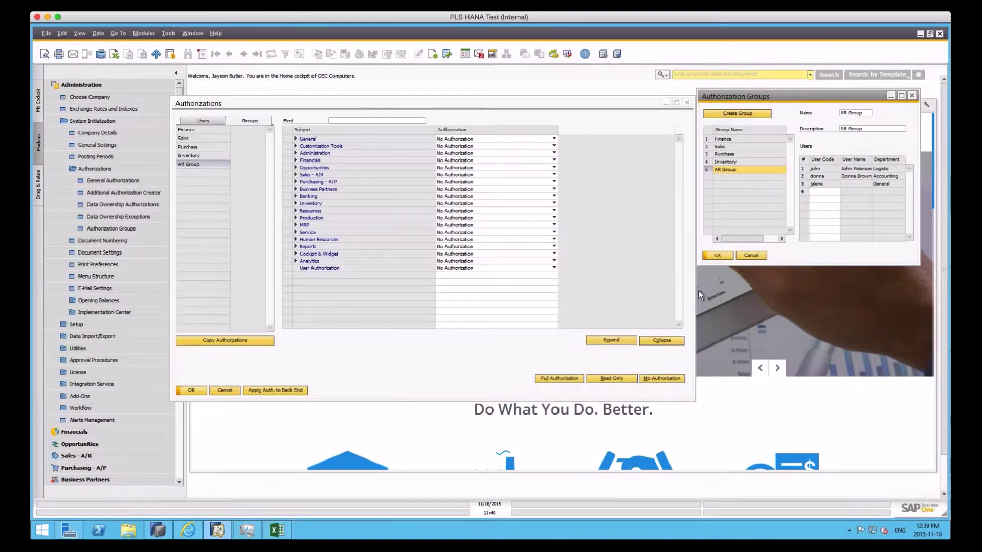
Review the Accounting group member's user authorizations and the list of users they can be copied to, without copying anything
{"action": "left_click", "coordinate": [437, 102]}
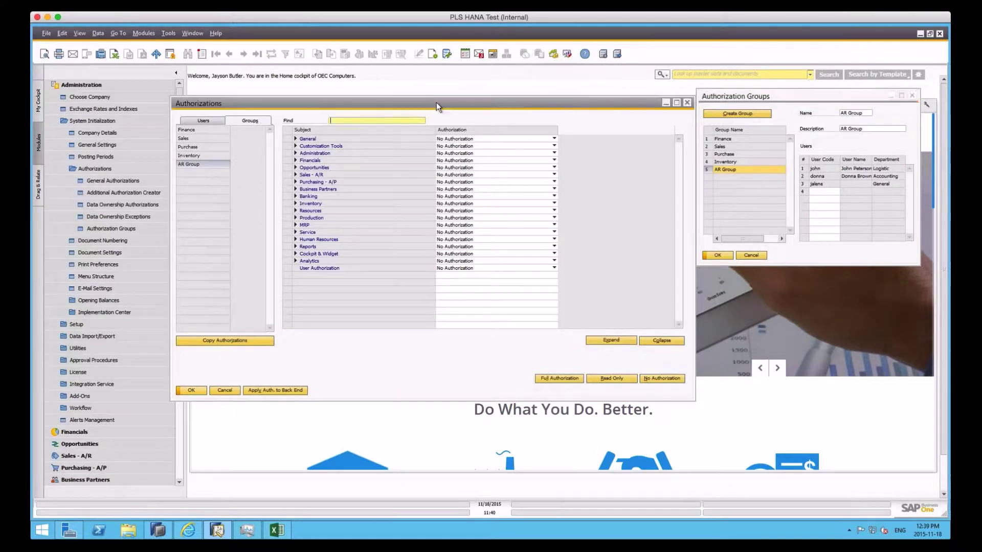
{"action": "left_click_drag", "start_coordinate": [429, 103], "coordinate": [399, 105]}
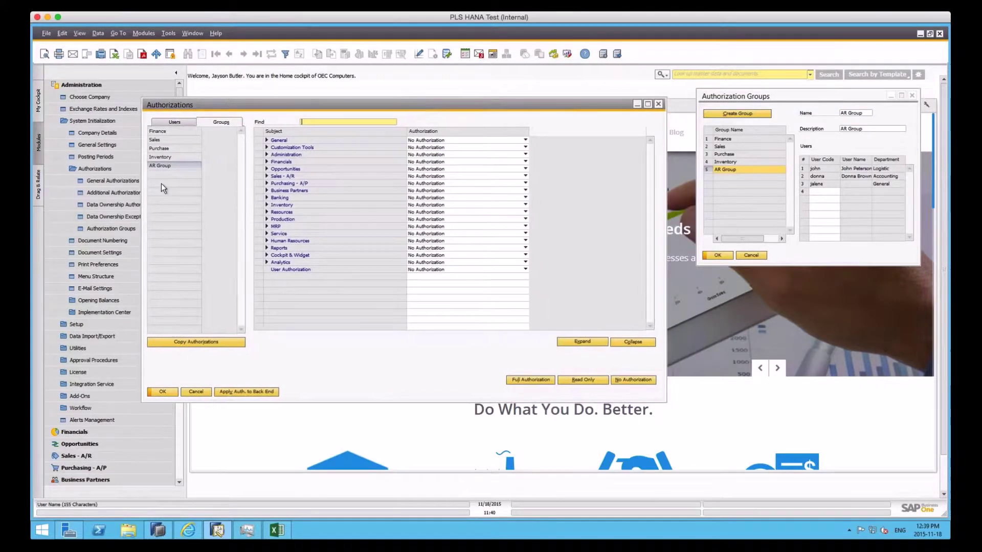
{"action": "left_click", "coordinate": [167, 123]}
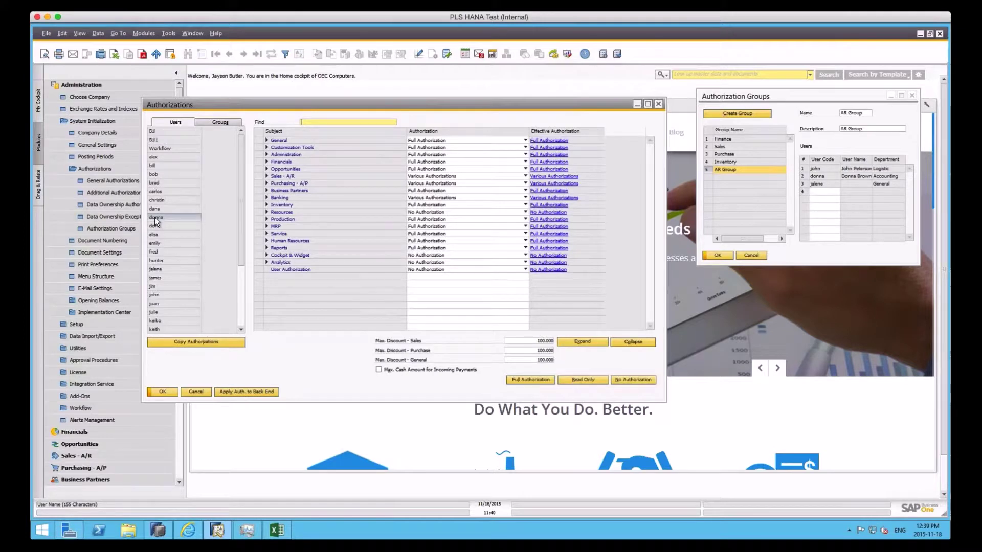
{"action": "left_click_drag", "start_coordinate": [154, 217], "coordinate": [155, 194]}
{"action": "left_click", "coordinate": [198, 343]}
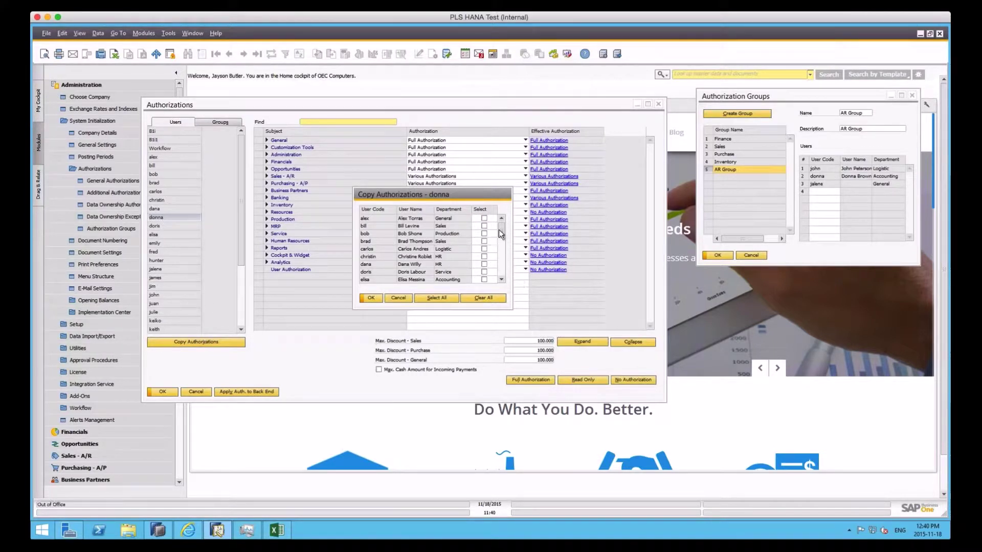
{"action": "scroll", "coordinate": [500, 235], "scroll_direction": "down", "scroll_amount": 4}
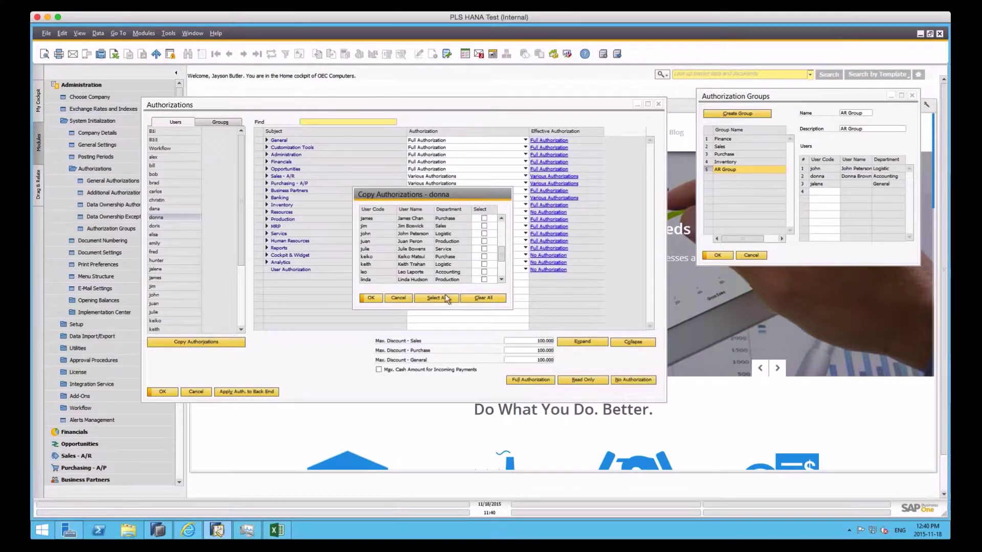
{"action": "left_click", "coordinate": [395, 297]}
Check which groups AR Group's authorizations can be copied to, and leave without copying
{"action": "left_click", "coordinate": [224, 120]}
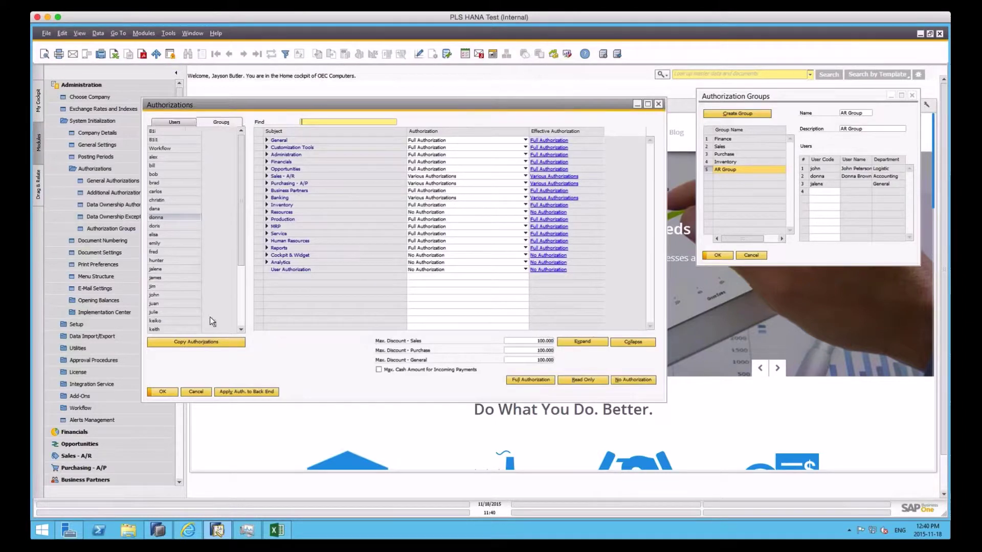
{"action": "left_click", "coordinate": [182, 344]}
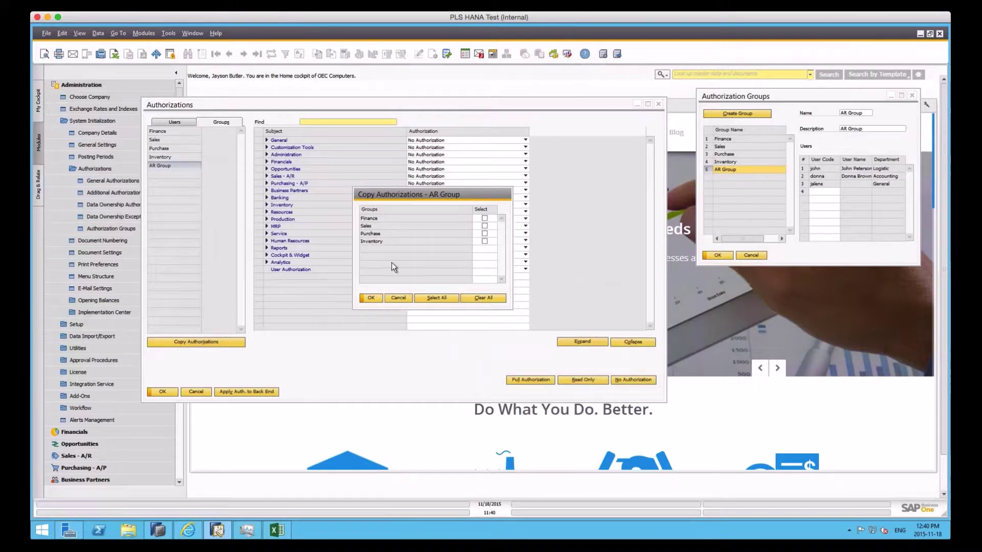
{"action": "left_click", "coordinate": [396, 297]}
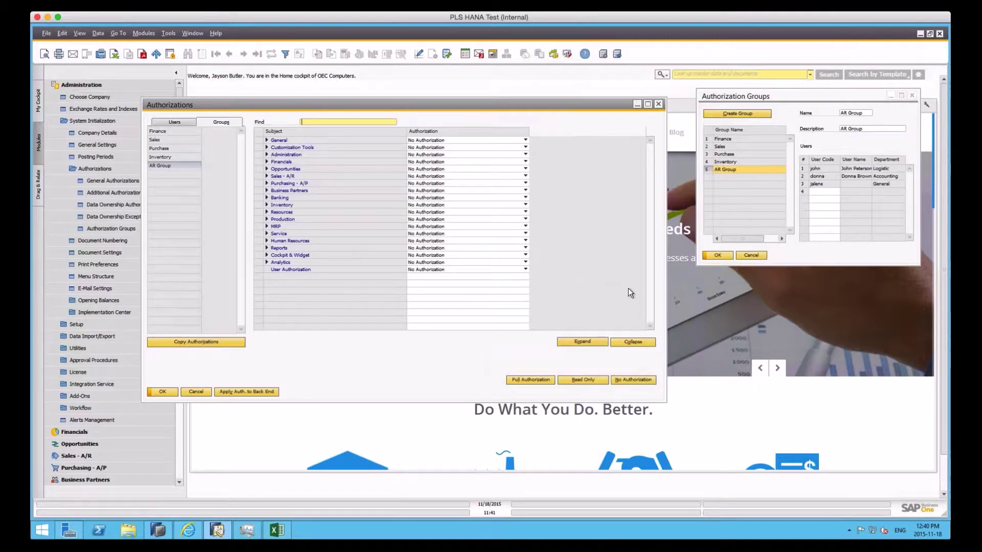
Close the Authorization Groups and Authorizations windows and collapse the Administration module
{"action": "left_click", "coordinate": [748, 255]}
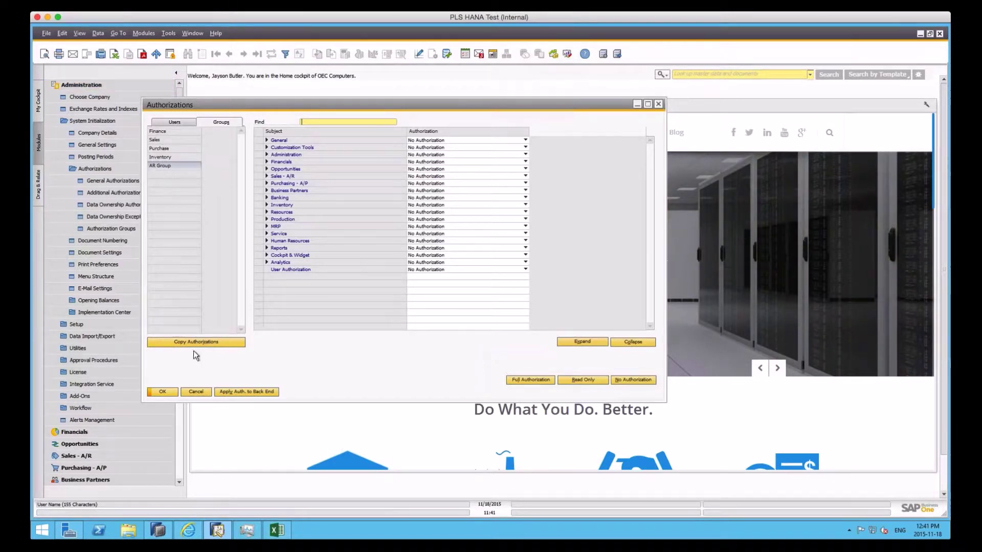
{"action": "left_click", "coordinate": [196, 392]}
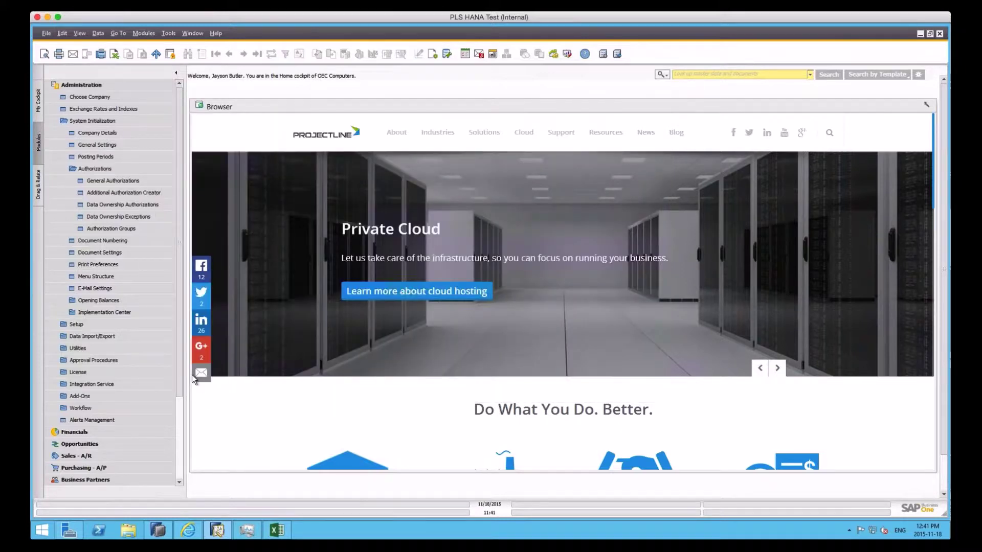
{"action": "left_click", "coordinate": [72, 85]}
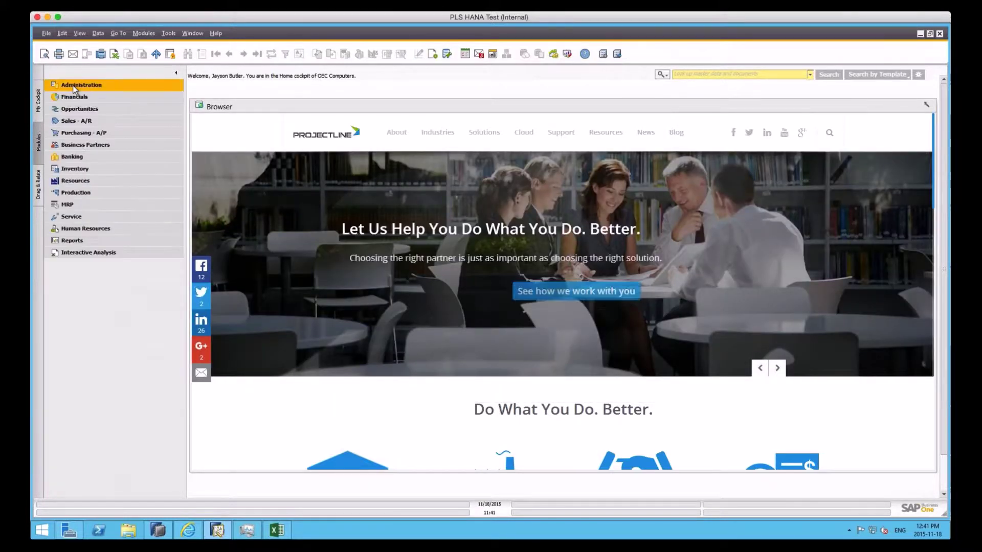
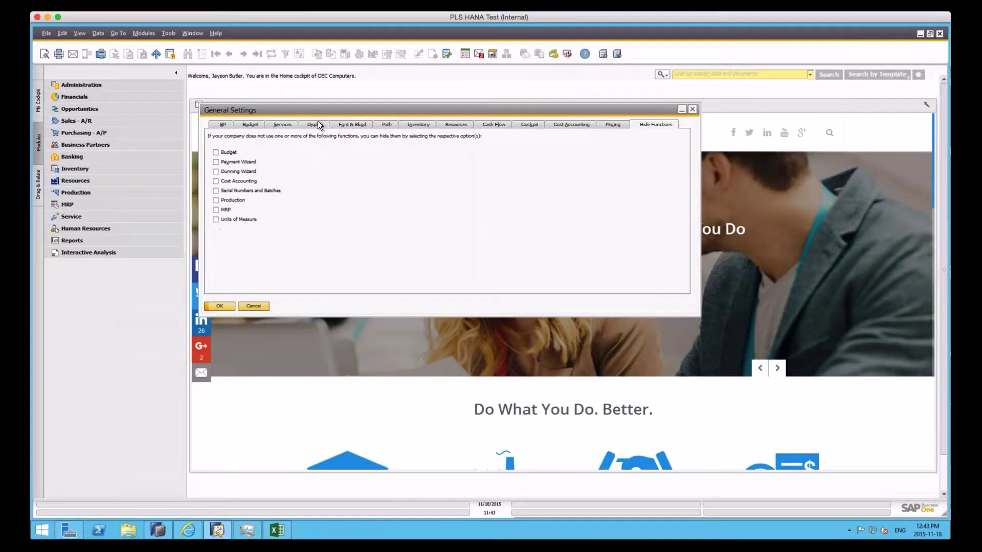
Display item A00001 in Item Master Data without the user-defined fields, keeping General Settings open behind it
{"action": "left_click_drag", "start_coordinate": [306, 108], "coordinate": [272, 74]}
{"action": "left_click", "coordinate": [140, 32]}
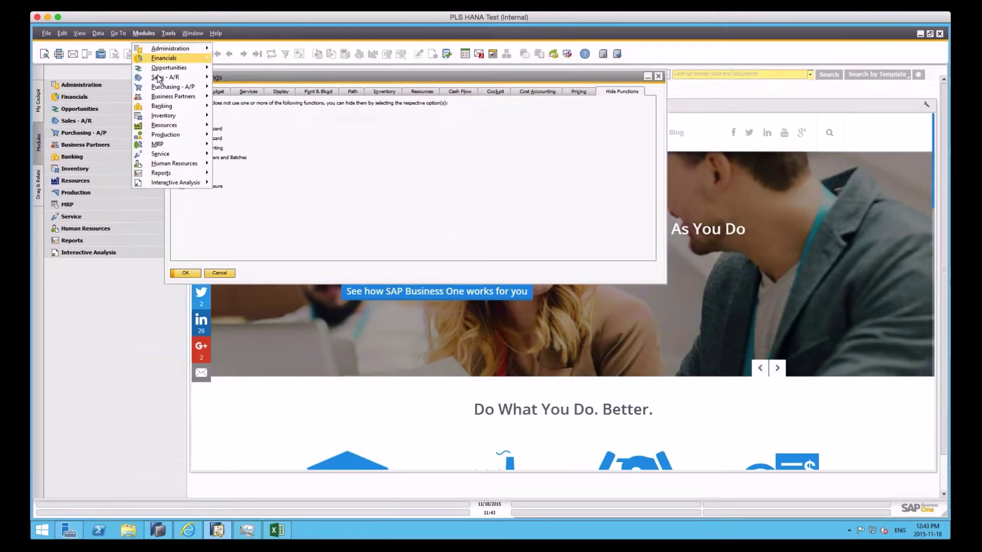
{"action": "mouse_move", "coordinate": [172, 99]}
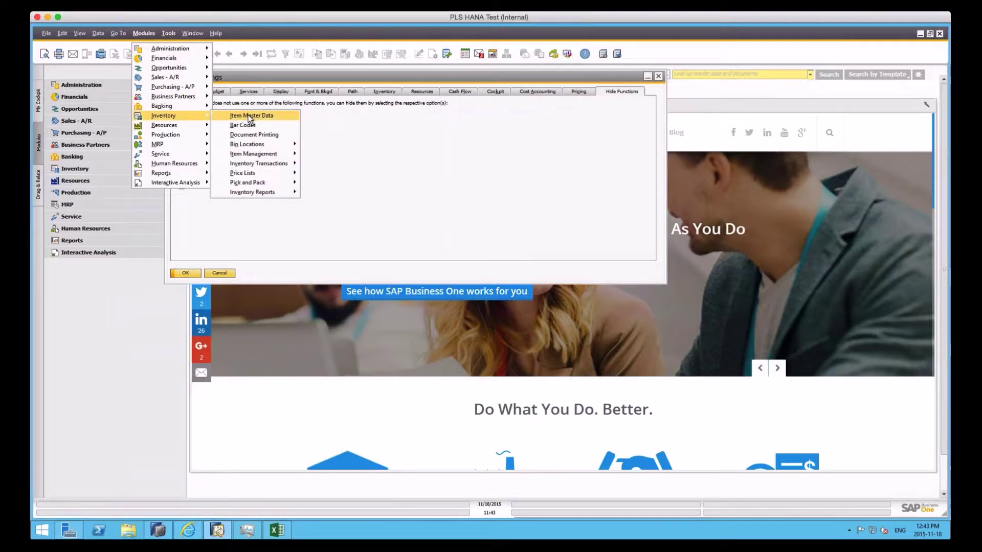
{"action": "left_click", "coordinate": [249, 116]}
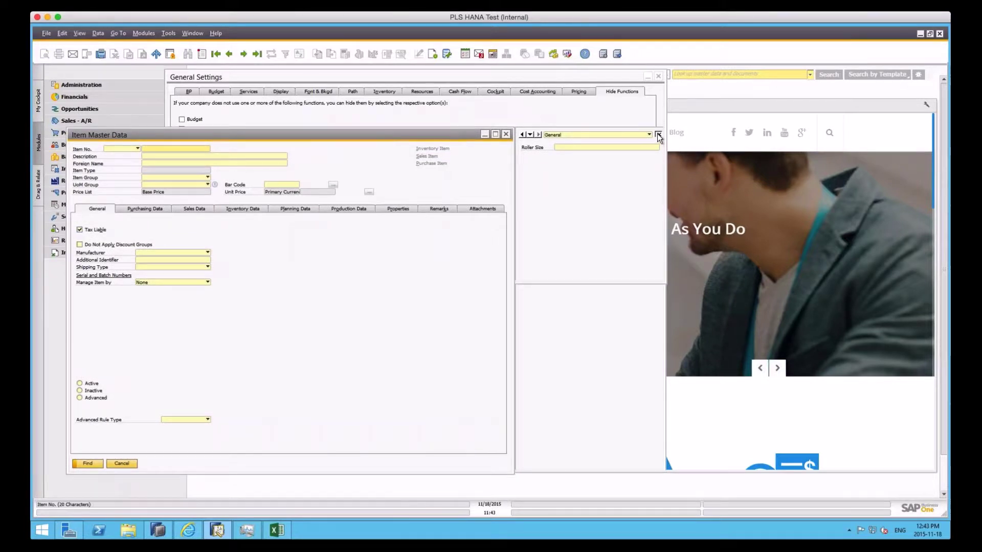
{"action": "left_click", "coordinate": [658, 134]}
{"action": "left_click", "coordinate": [244, 54]}
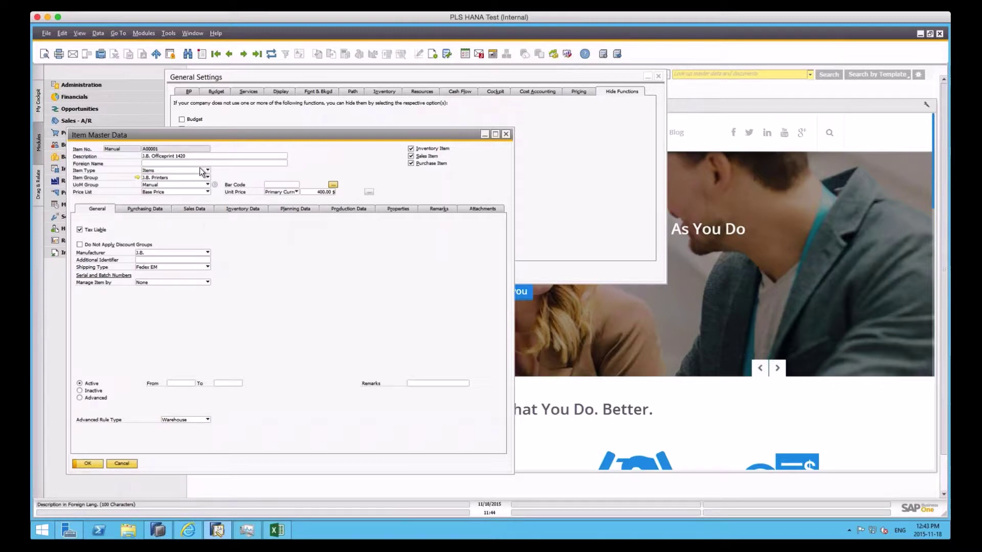
Open a blank Delivery beside Item Master Data, narrow its window and bring the UoM Code column into view
{"action": "left_click", "coordinate": [143, 34]}
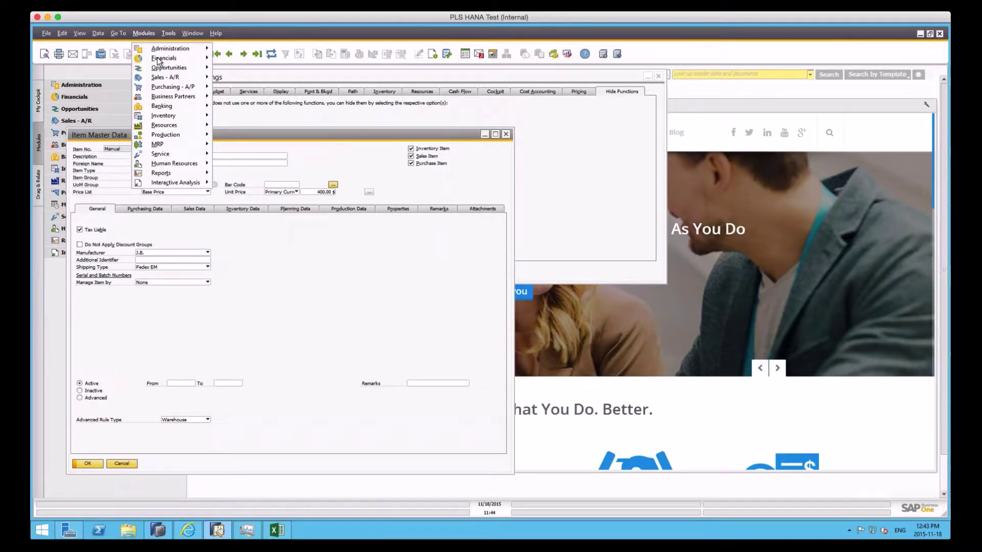
{"action": "mouse_move", "coordinate": [178, 78]}
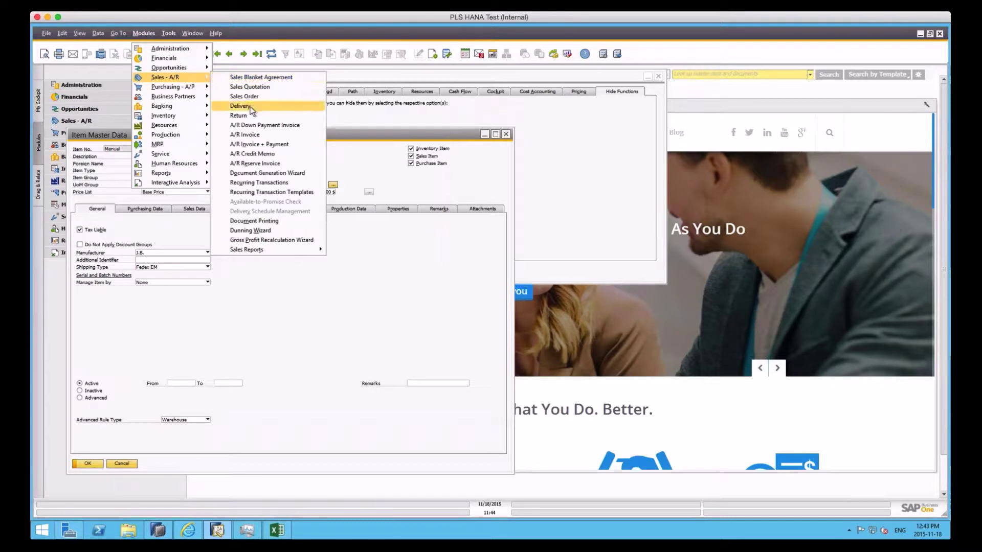
{"action": "left_click", "coordinate": [251, 107]}
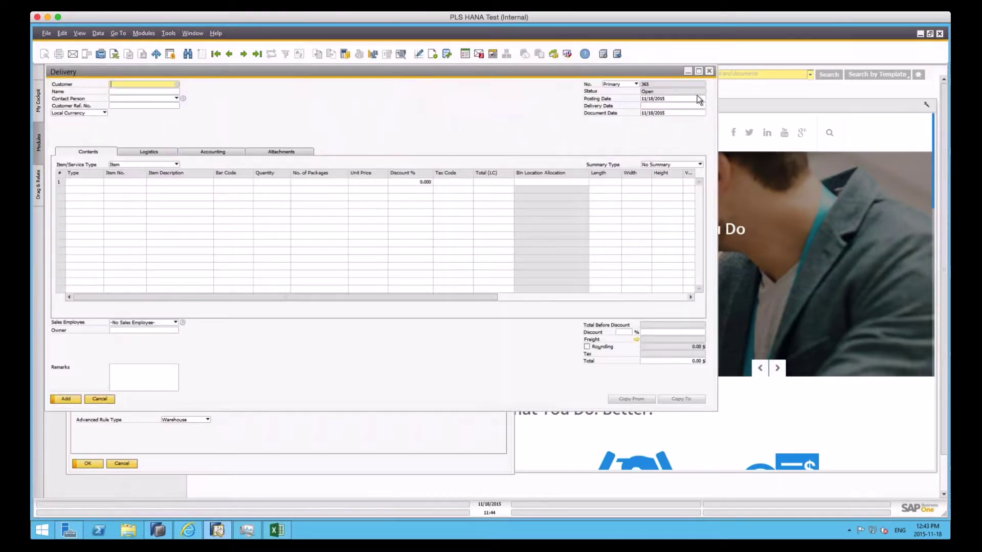
{"action": "left_click_drag", "start_coordinate": [717, 121], "coordinate": [555, 96]}
{"action": "left_click_drag", "start_coordinate": [476, 71], "coordinate": [846, 104]}
{"action": "left_click_drag", "start_coordinate": [624, 333], "coordinate": [816, 335]}
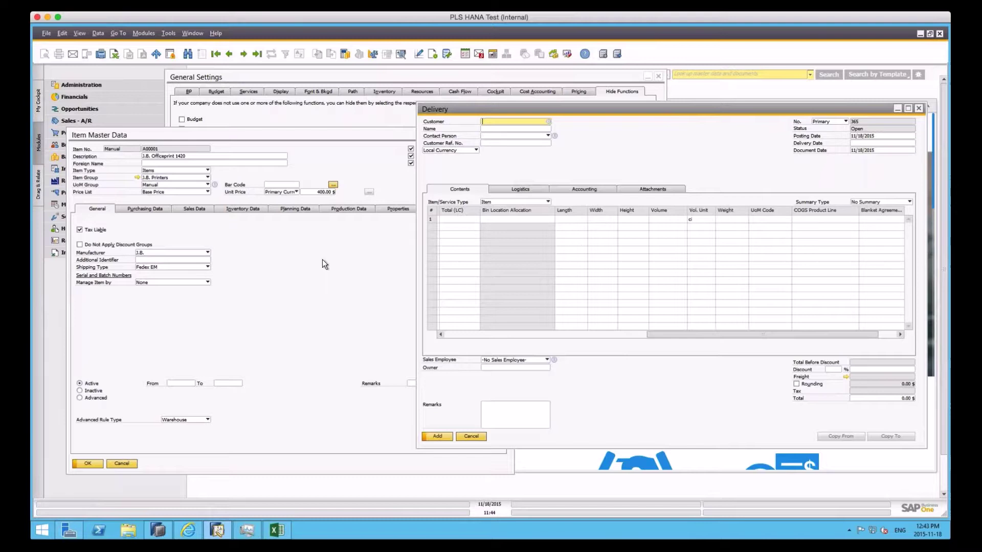
Check the UoM Group options for item A00001, keeping Manual selected
{"action": "left_click", "coordinate": [309, 262]}
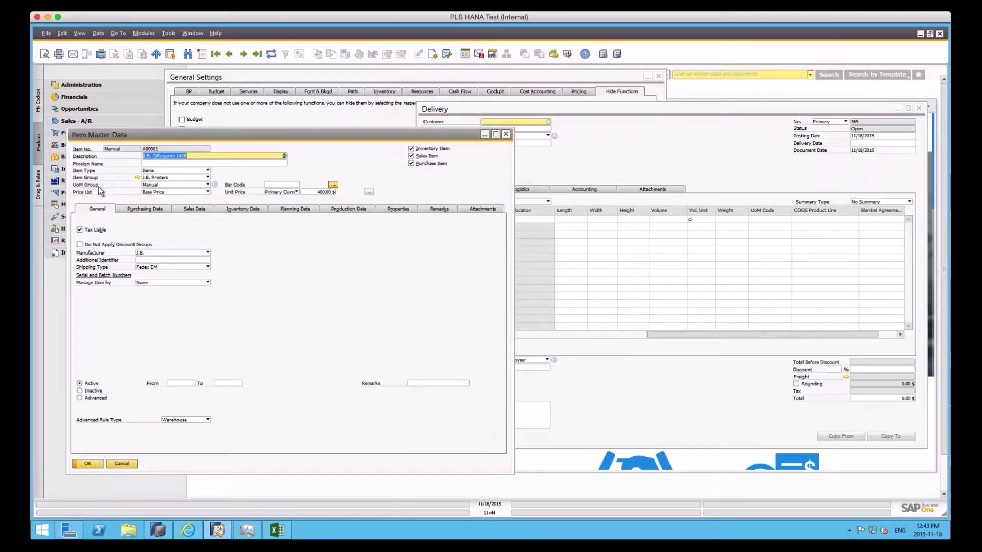
{"action": "left_click", "coordinate": [181, 185]}
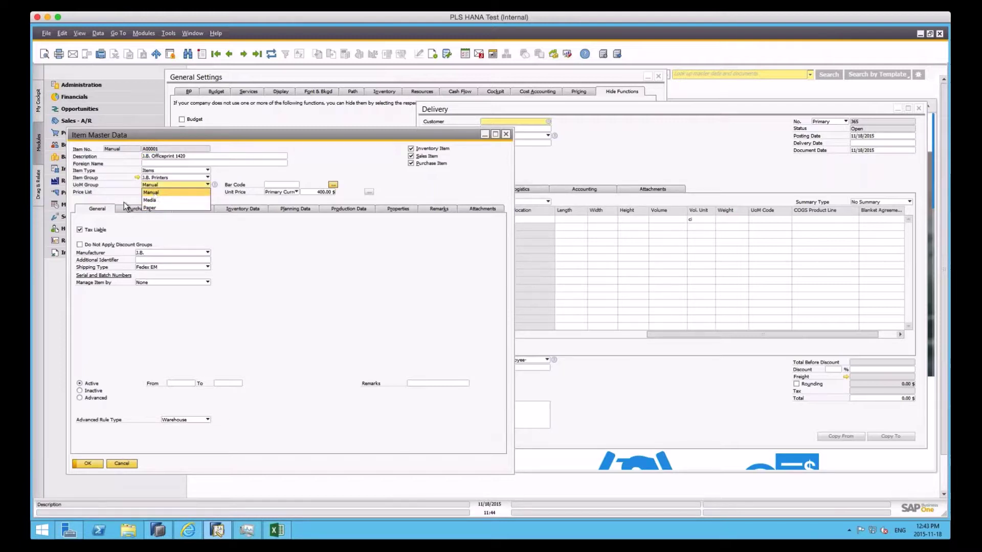
{"action": "left_click", "coordinate": [158, 191]}
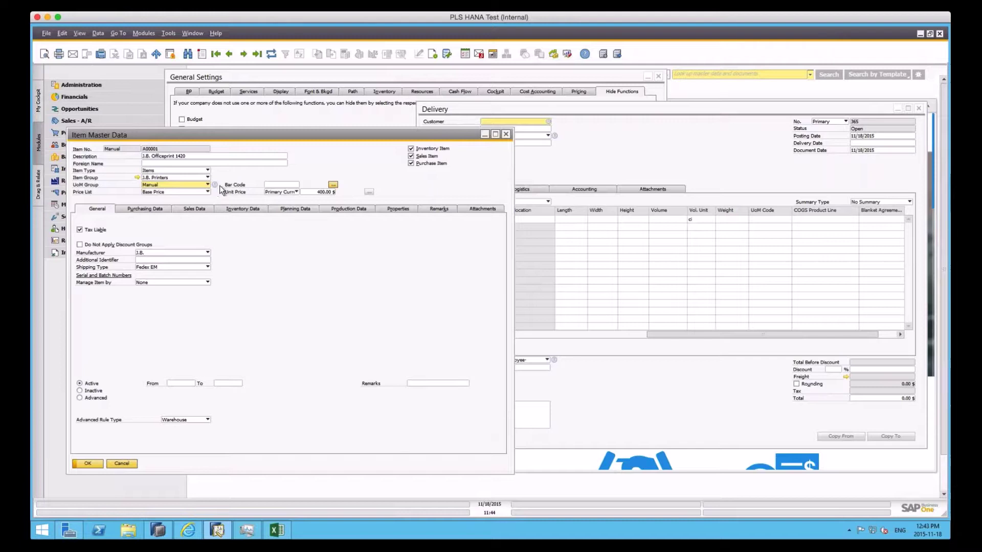
Hide only the Units of Measure function in General Settings, leave Budget deselected, and save the change
{"action": "left_click", "coordinate": [292, 117]}
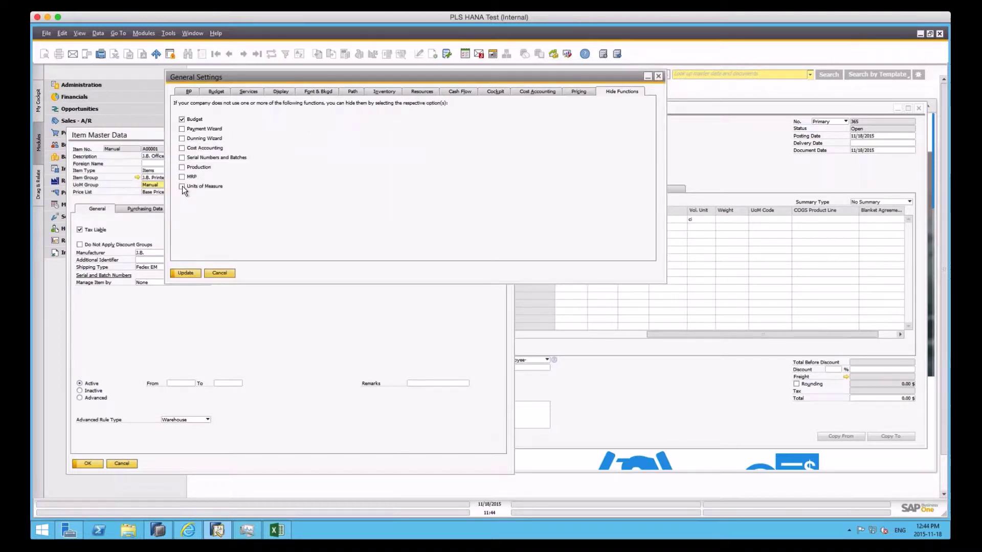
{"action": "left_click", "coordinate": [182, 186]}
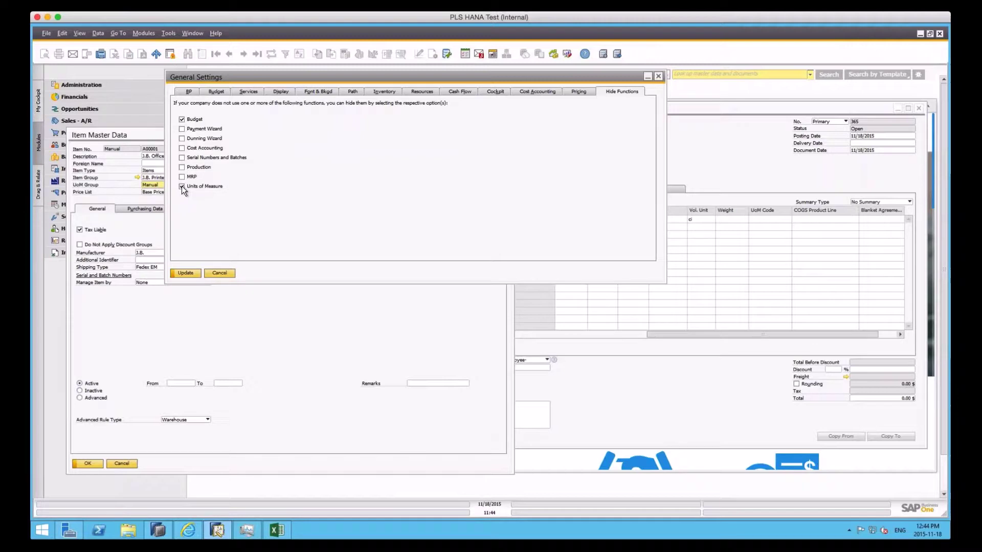
{"action": "left_click", "coordinate": [186, 274]}
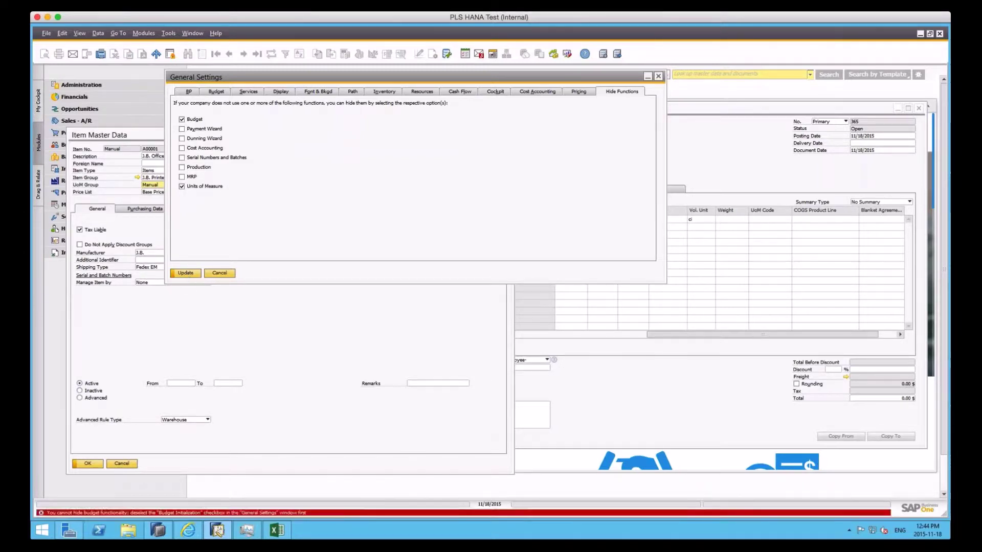
{"action": "left_click", "coordinate": [183, 120]}
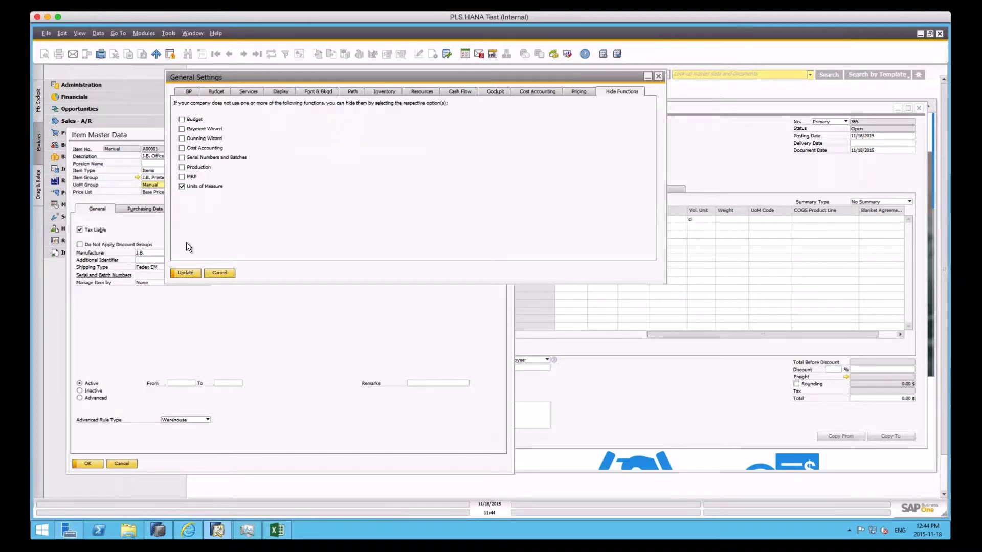
{"action": "left_click", "coordinate": [187, 272]}
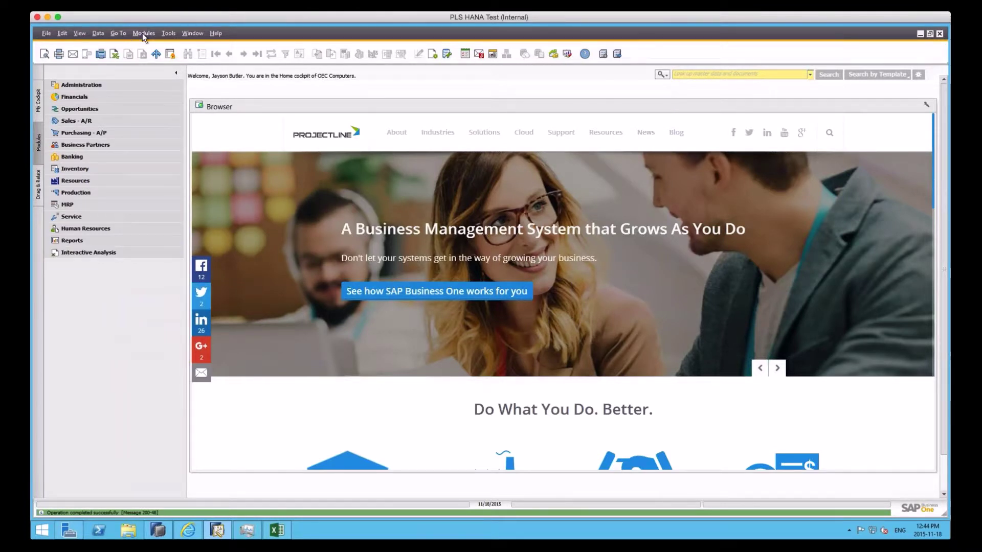
Display item A00001 in Item Master Data and check its Bar Codes entries without changing them
{"action": "left_click", "coordinate": [142, 32]}
{"action": "mouse_move", "coordinate": [167, 115]}
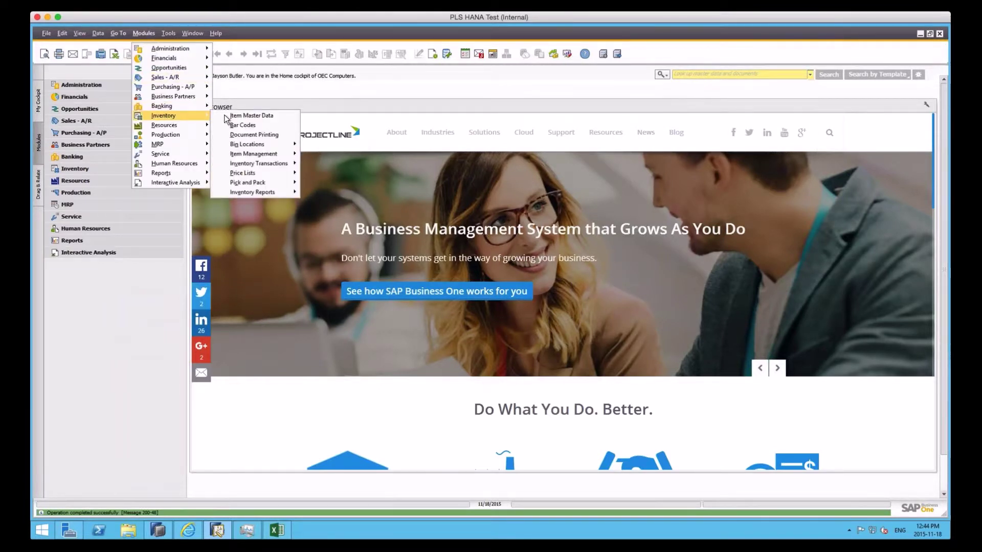
{"action": "left_click", "coordinate": [232, 116]}
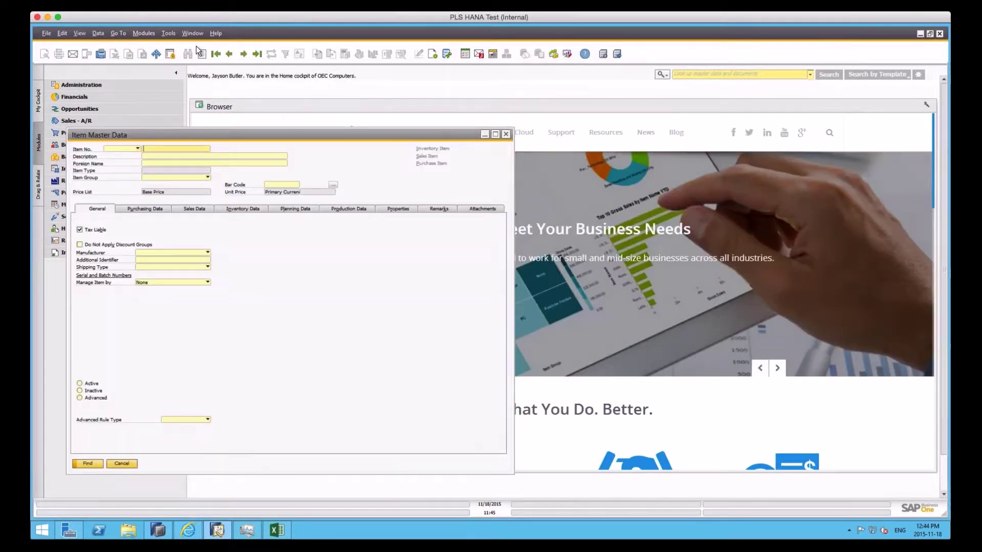
{"action": "left_click", "coordinate": [243, 54]}
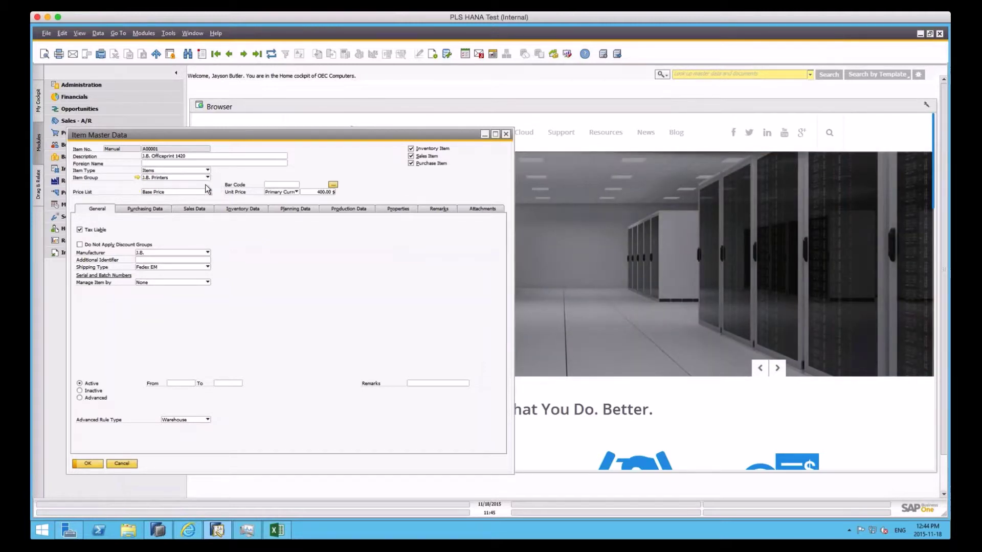
{"action": "left_click", "coordinate": [333, 185]}
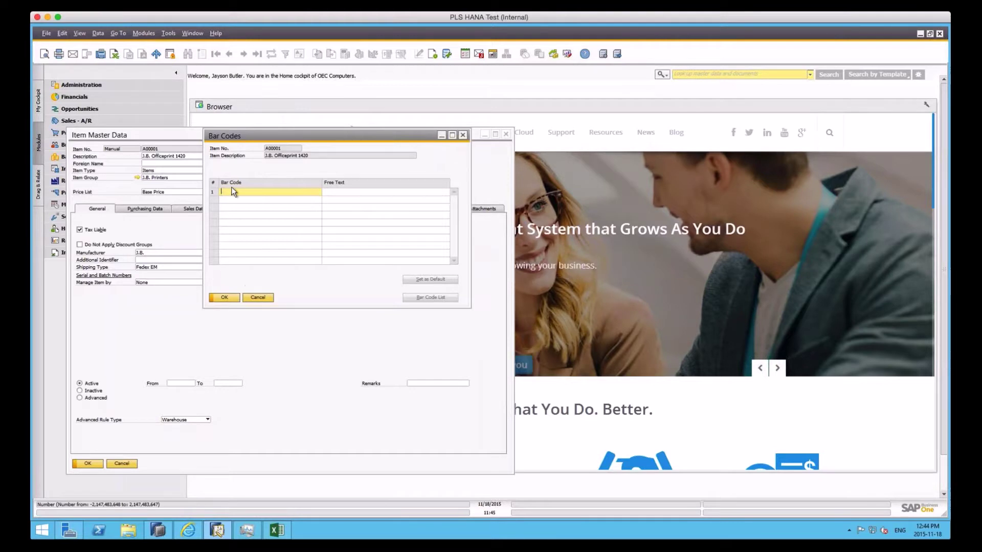
{"action": "left_click", "coordinate": [257, 297]}
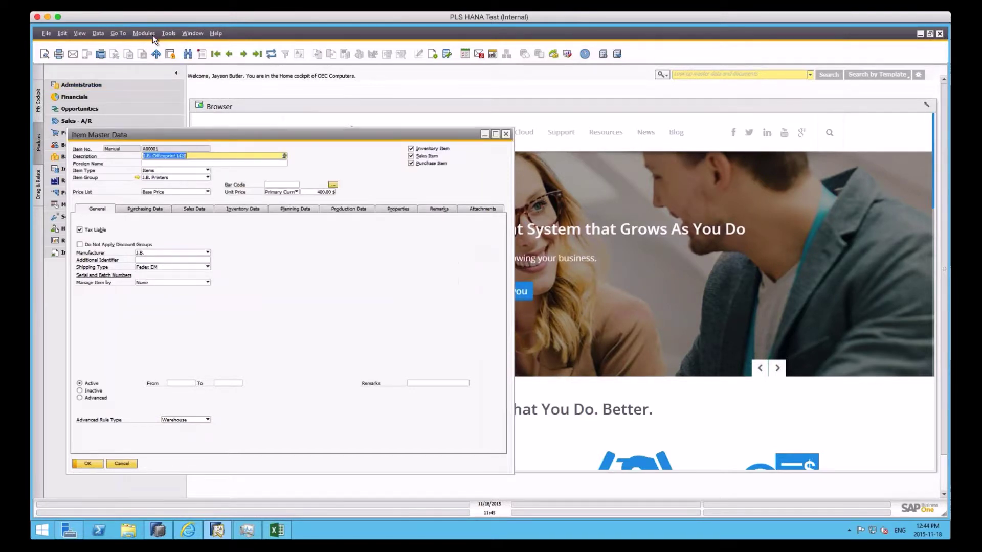
Check a blank Delivery's item columns for unit of measure fields, and close both the Delivery and Item Master Data
{"action": "left_click", "coordinate": [143, 33]}
{"action": "mouse_move", "coordinate": [164, 77]}
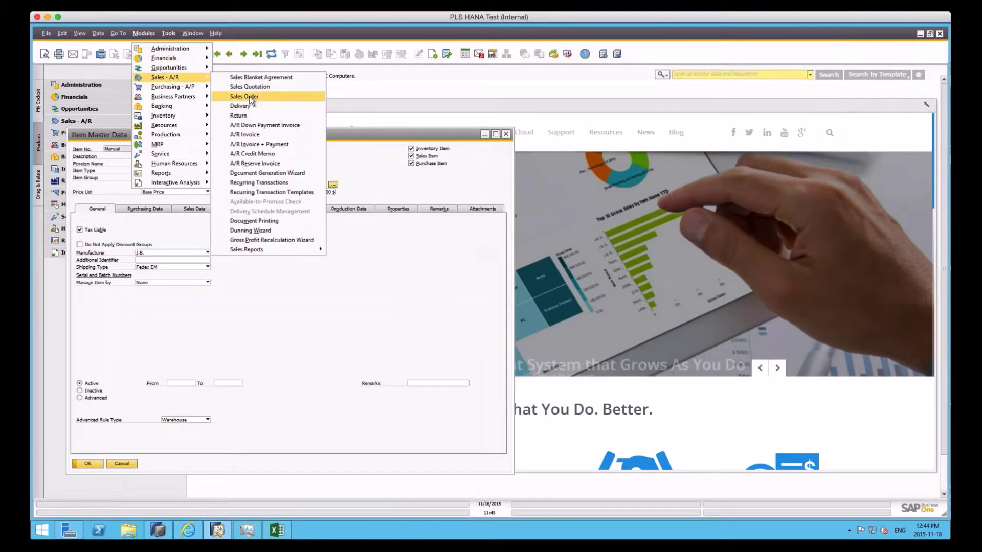
{"action": "left_click", "coordinate": [249, 106]}
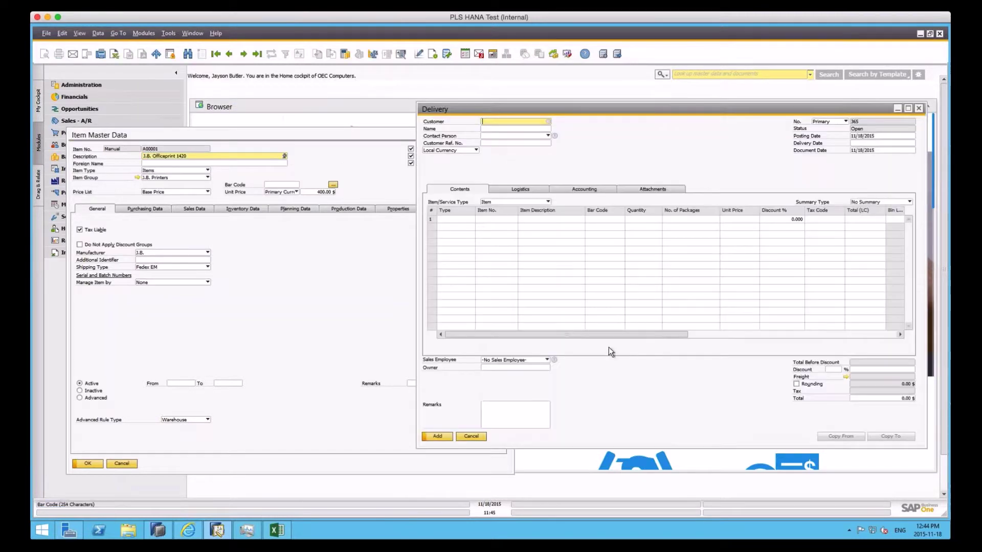
{"action": "left_click_drag", "start_coordinate": [585, 331], "coordinate": [793, 342]}
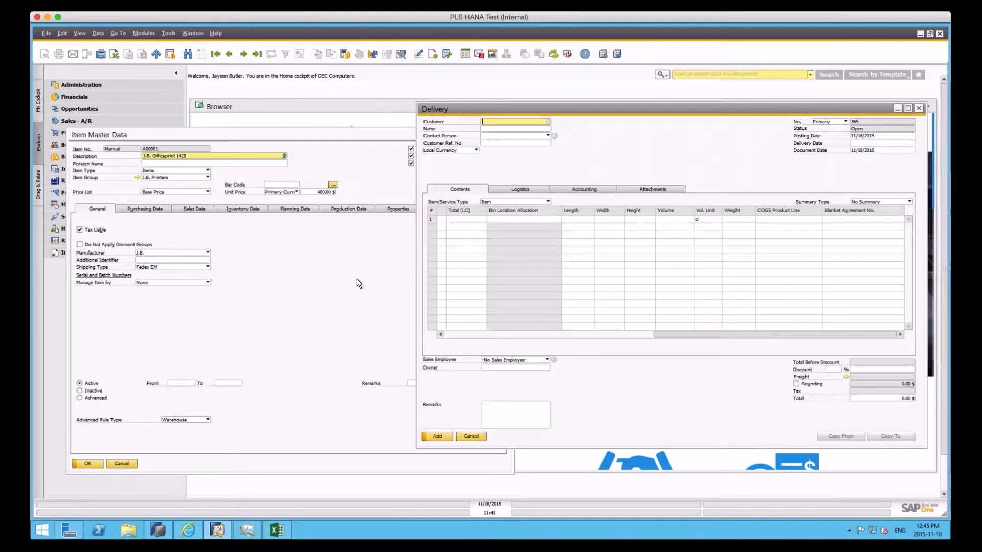
{"action": "left_click", "coordinate": [918, 109]}
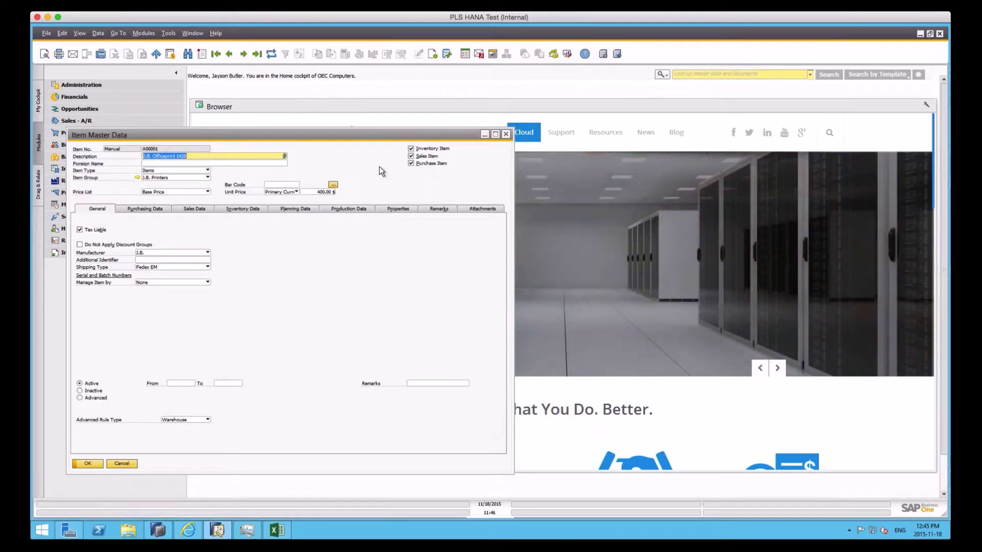
{"action": "left_click", "coordinate": [506, 134]}
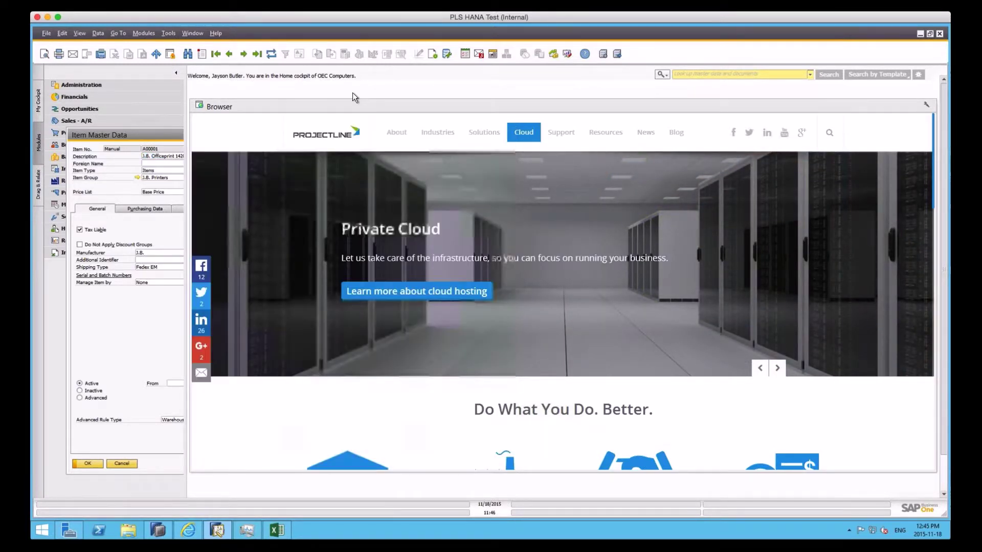
Review the Hide Functions options in General Settings and close them without changes
{"action": "left_click", "coordinate": [143, 33]}
{"action": "mouse_move", "coordinate": [167, 48]}
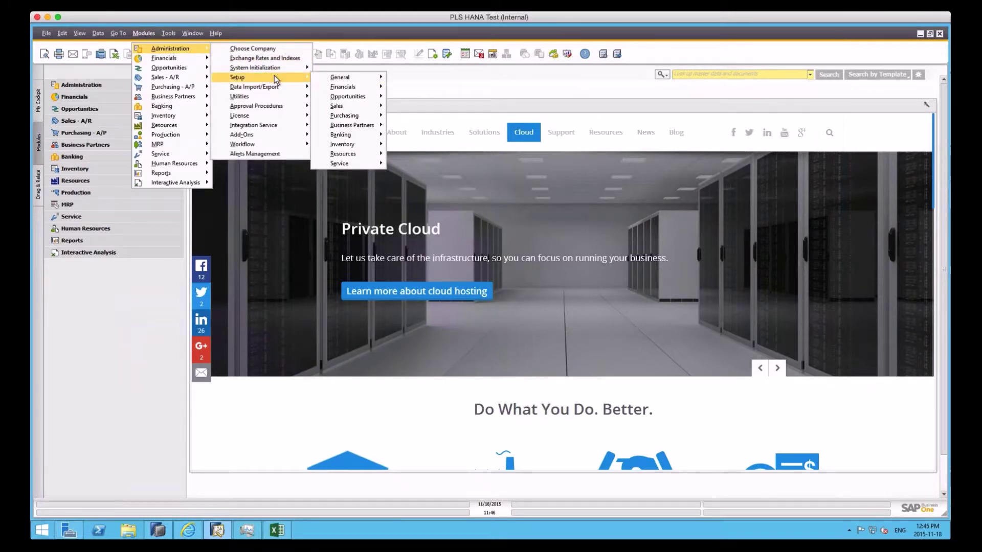
{"action": "mouse_move", "coordinate": [278, 70]}
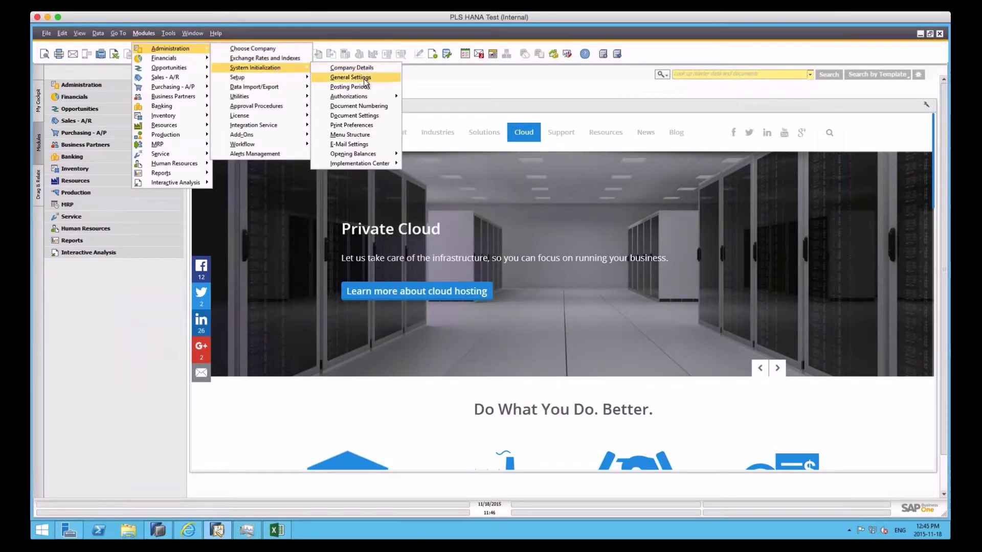
{"action": "left_click", "coordinate": [365, 80]}
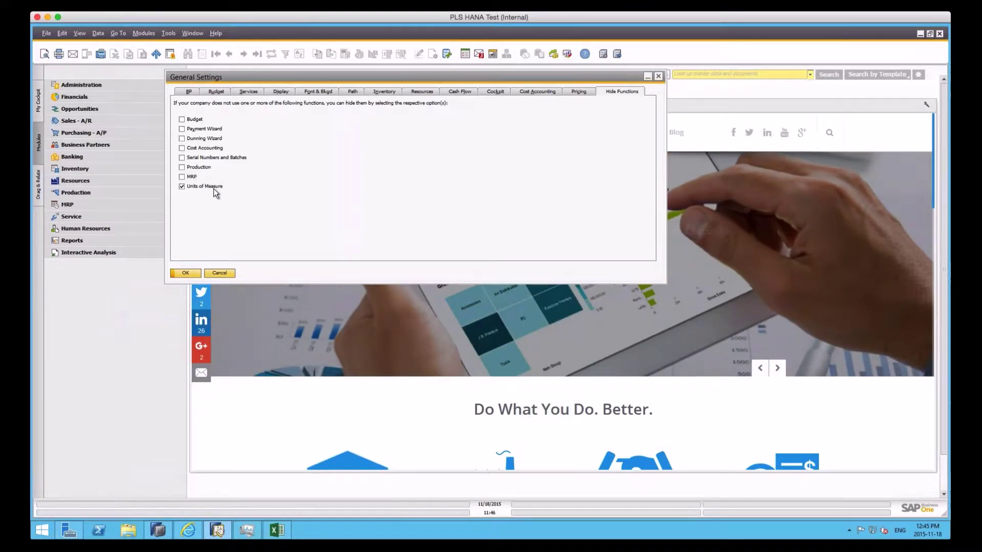
{"action": "left_click", "coordinate": [222, 272]}
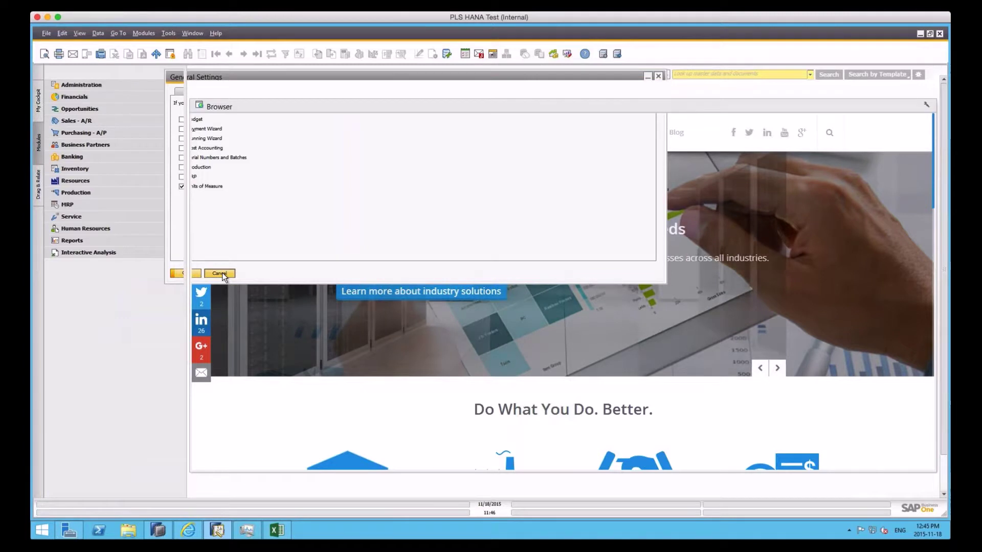
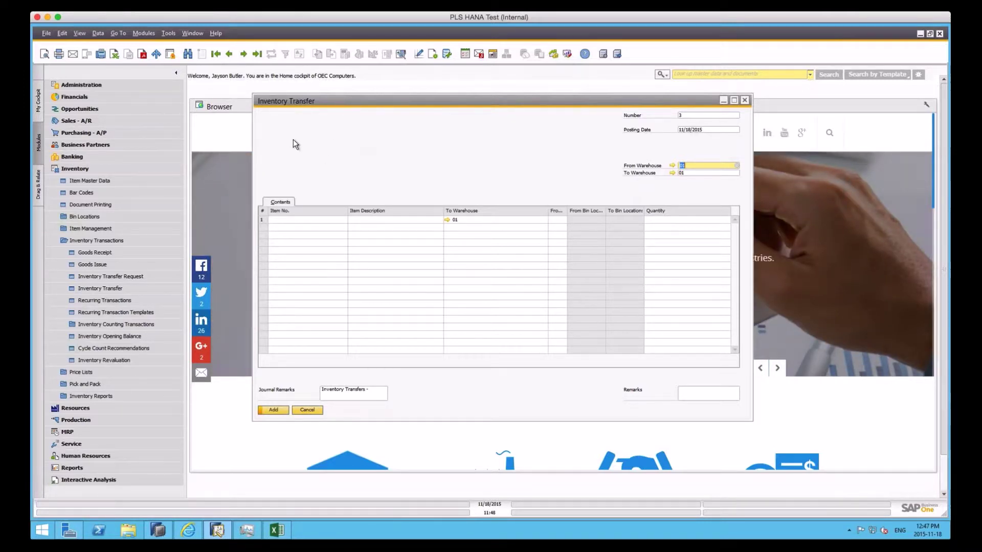
Restore the Inventory Transfer form's default layout in UI Edit Mode and enlarge its window to show the columns through Quantity
{"action": "left_click", "coordinate": [169, 33]}
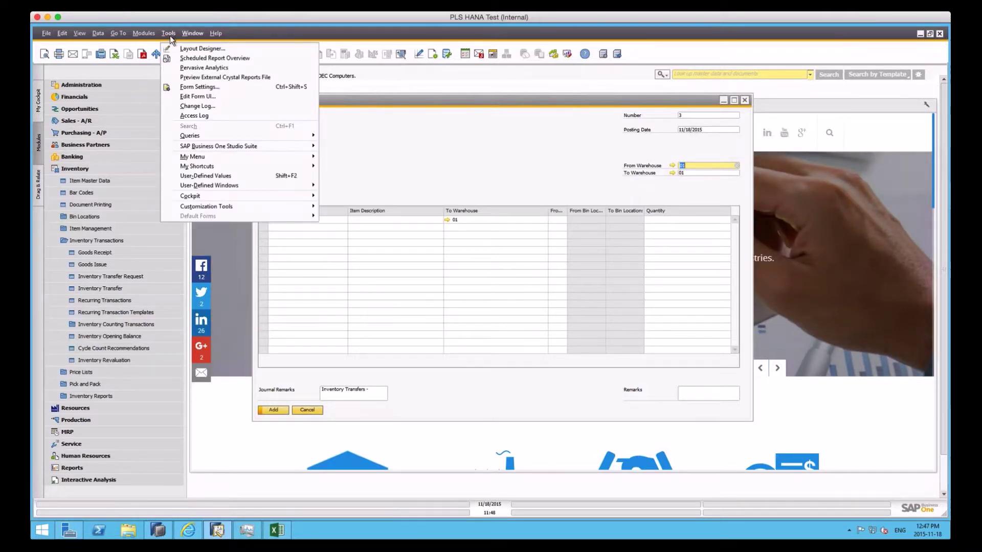
{"action": "left_click", "coordinate": [228, 97]}
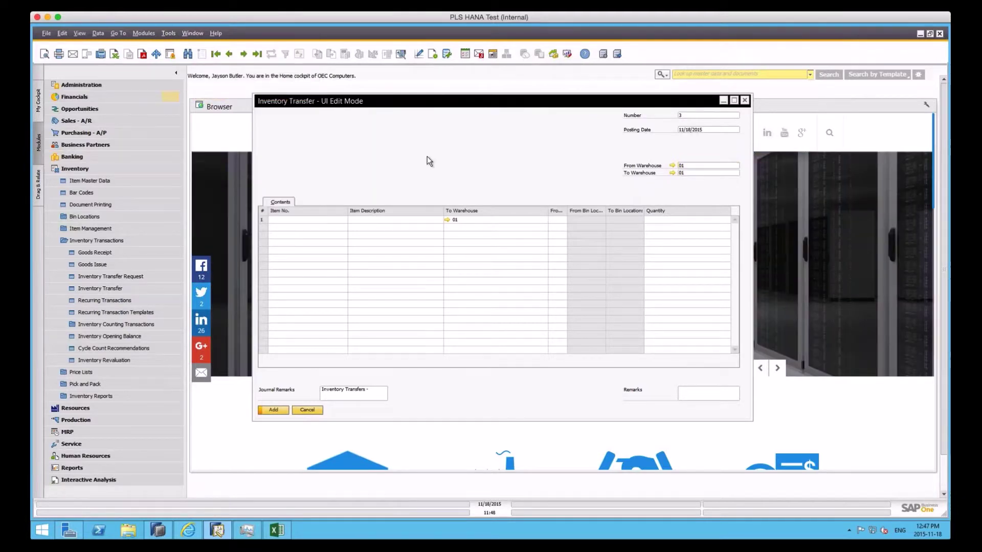
{"action": "right_click", "coordinate": [427, 157]}
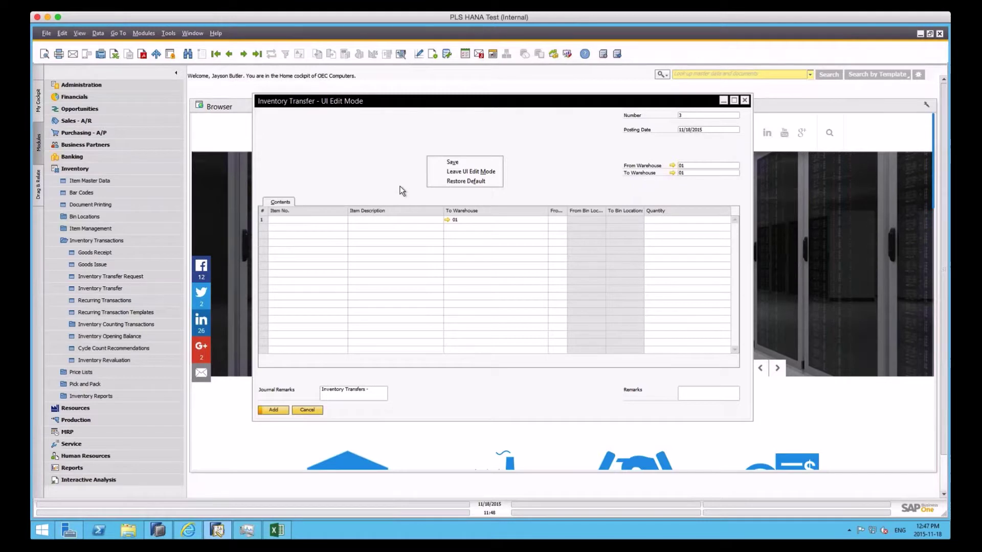
{"action": "left_click", "coordinate": [459, 182]}
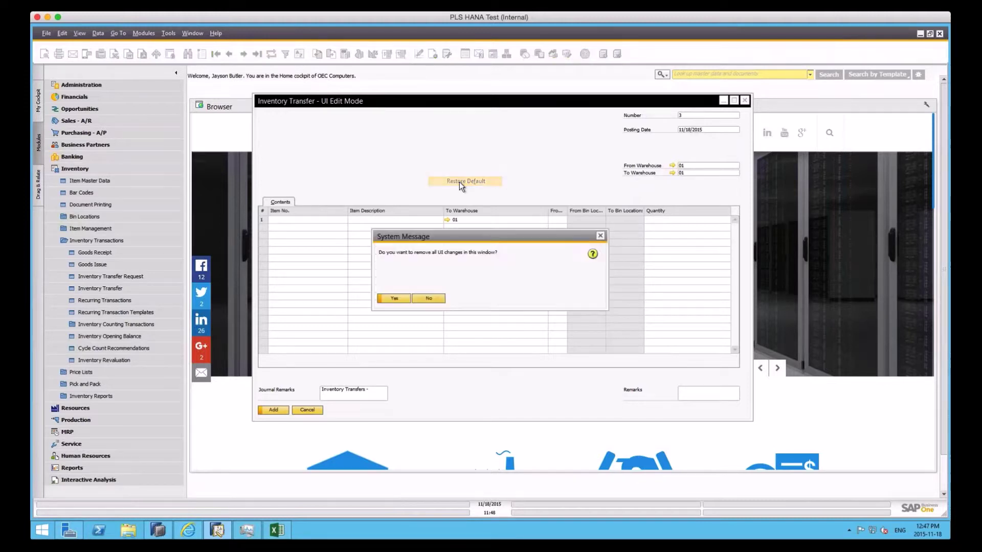
{"action": "left_click", "coordinate": [391, 298]}
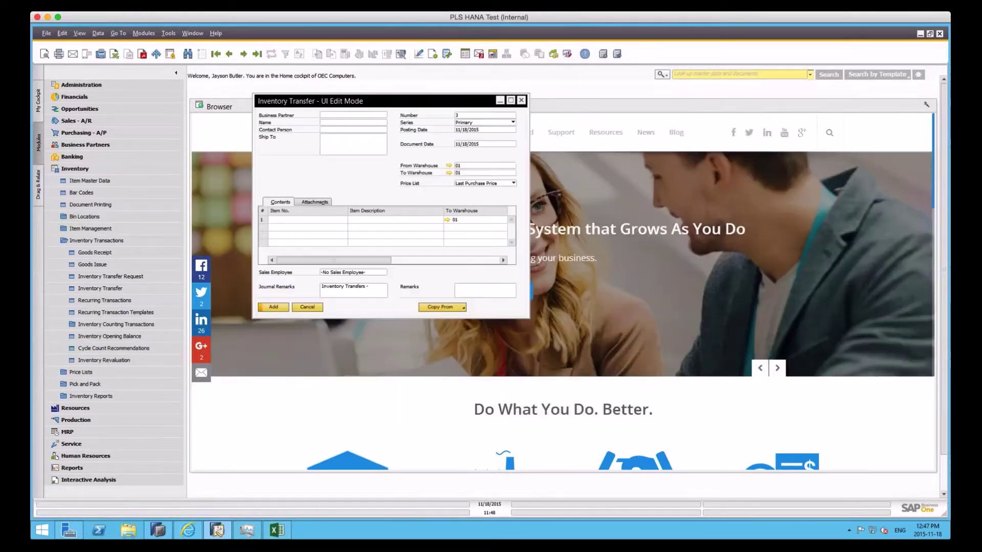
{"action": "left_click_drag", "start_coordinate": [565, 325], "coordinate": [824, 432]}
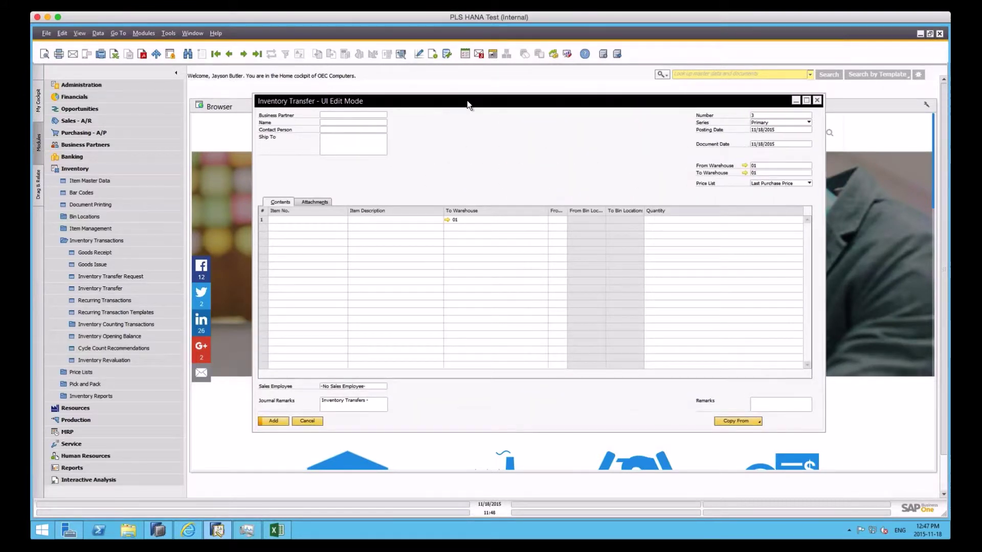
{"action": "left_click_drag", "start_coordinate": [453, 98], "coordinate": [426, 89]}
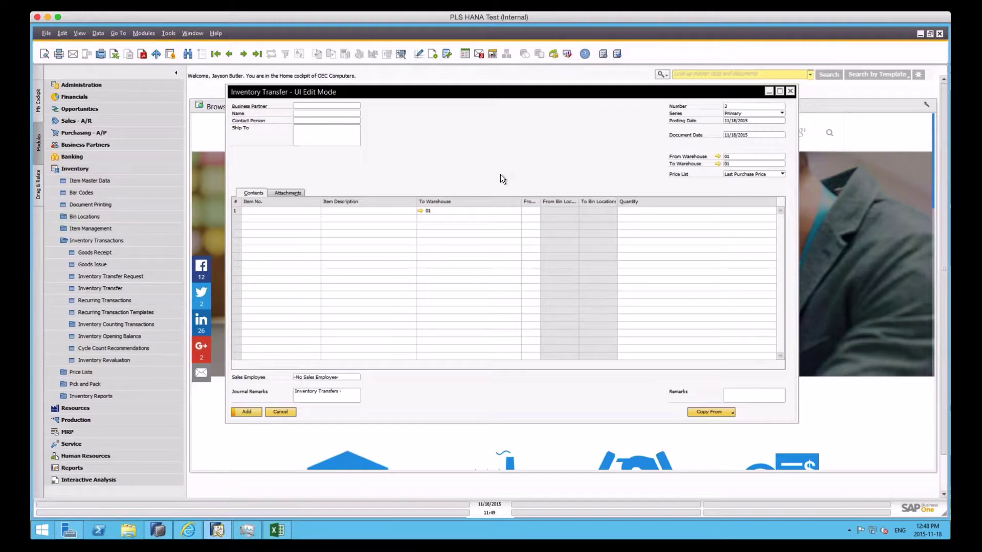
Hide the Price List field in the Inventory Transfer header
{"action": "left_click", "coordinate": [737, 174]}
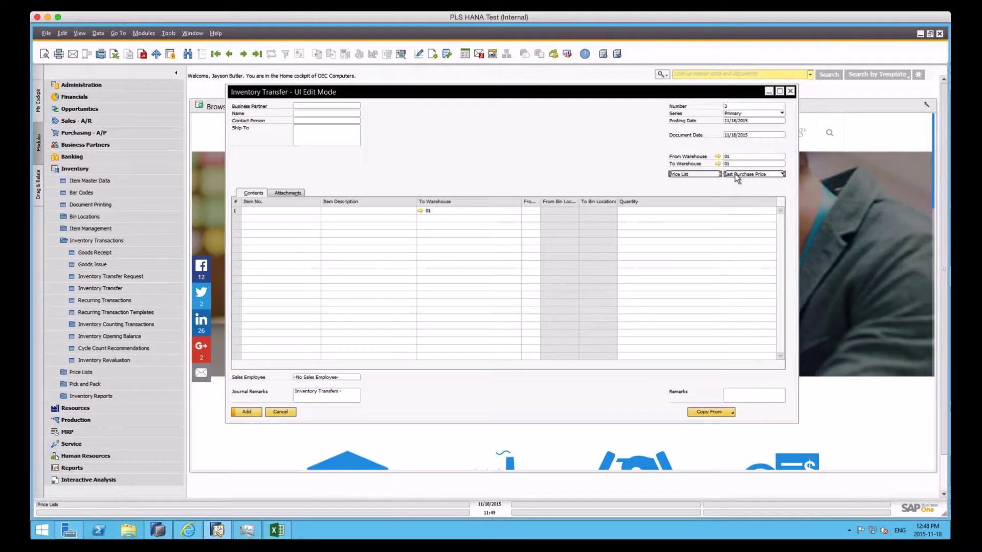
{"action": "right_click", "coordinate": [734, 175]}
{"action": "left_click", "coordinate": [756, 183]}
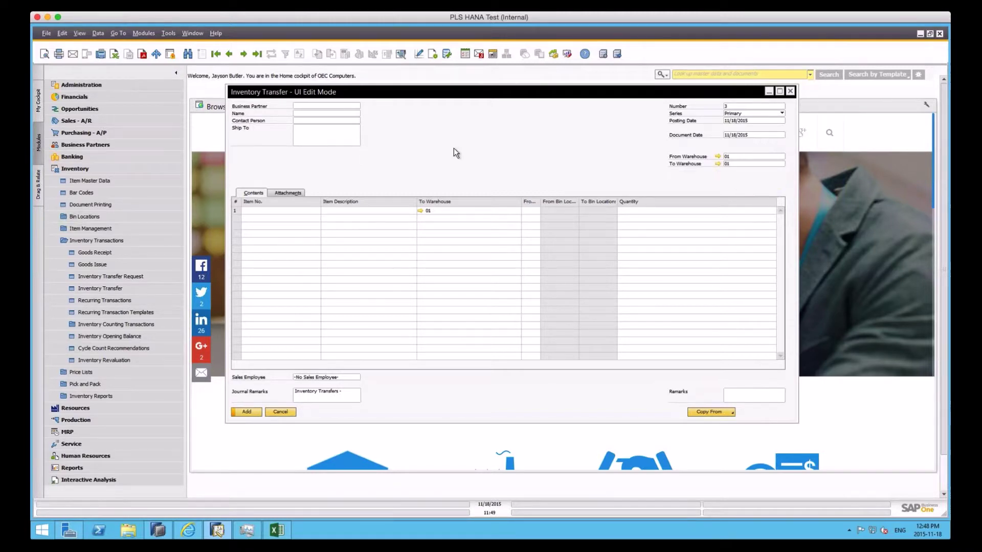
Hide the Business Partner, Name, Contact Person and Ship To fields in the Inventory Transfer header
{"action": "left_click", "coordinate": [324, 105]}
{"action": "right_click", "coordinate": [324, 105]}
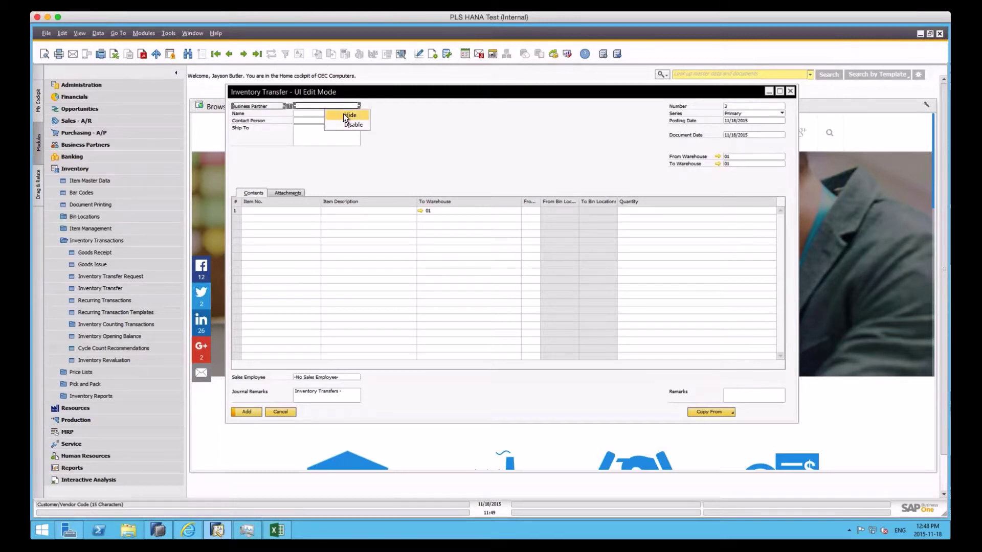
{"action": "left_click", "coordinate": [342, 114]}
{"action": "left_click", "coordinate": [314, 112]}
{"action": "right_click", "coordinate": [314, 113]}
{"action": "left_click", "coordinate": [327, 121]}
{"action": "left_click", "coordinate": [312, 121]}
{"action": "right_click", "coordinate": [311, 121]}
{"action": "left_click", "coordinate": [329, 128]}
{"action": "left_click", "coordinate": [313, 133]}
{"action": "right_click", "coordinate": [312, 133]}
{"action": "left_click", "coordinate": [330, 138]}
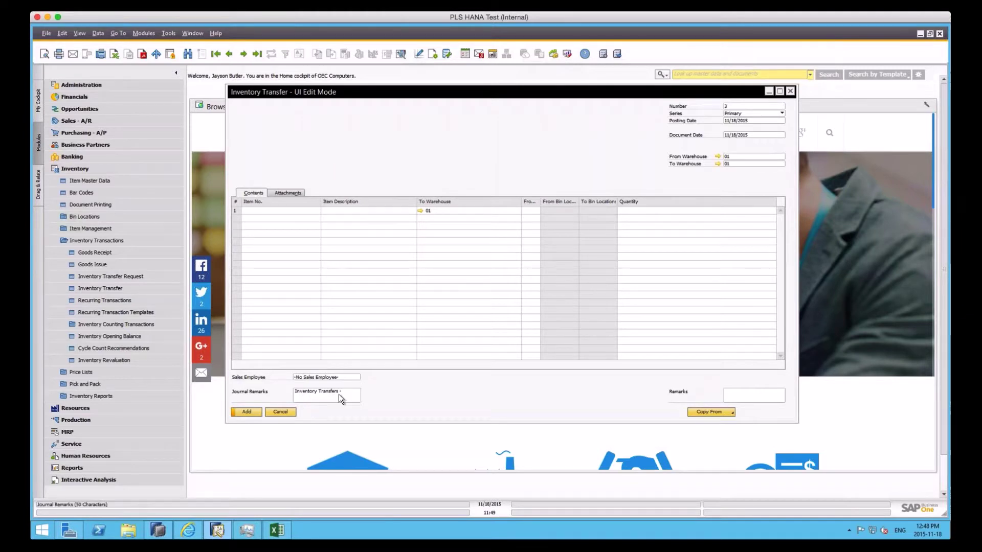
Hide the Series field in the Inventory Transfer header
{"action": "left_click", "coordinate": [736, 114]}
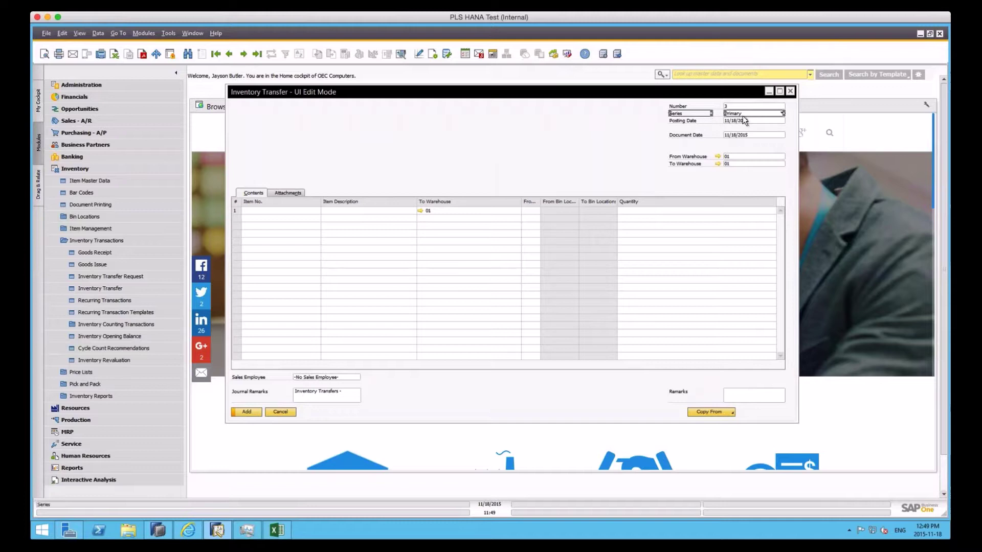
{"action": "right_click", "coordinate": [742, 116]}
{"action": "left_click", "coordinate": [761, 123]}
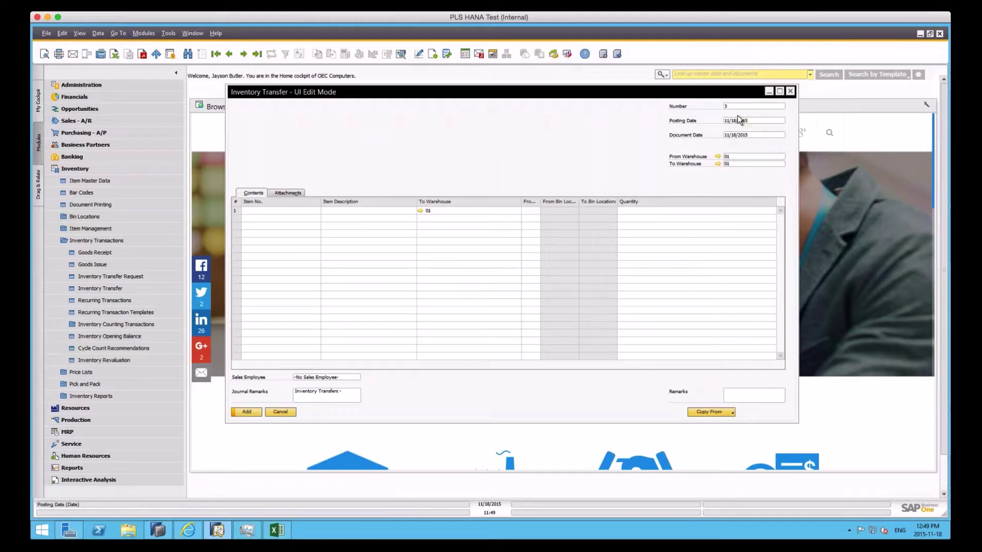
Move the From Warehouse and To Warehouse fields into the header space freed by the business partner fields, From Warehouse above To Warehouse
{"action": "left_click", "coordinate": [702, 157]}
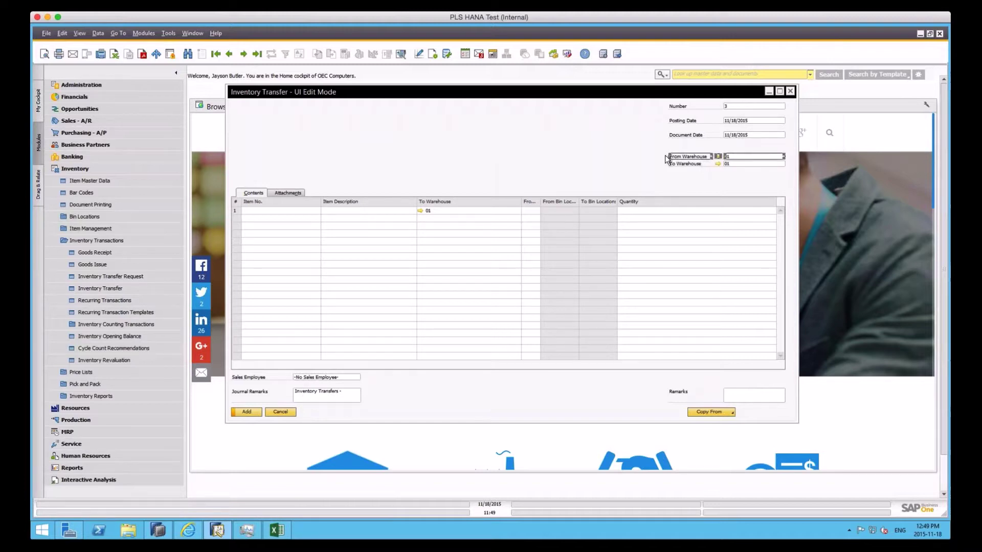
{"action": "left_click", "coordinate": [785, 152]}
{"action": "left_click", "coordinate": [784, 155]}
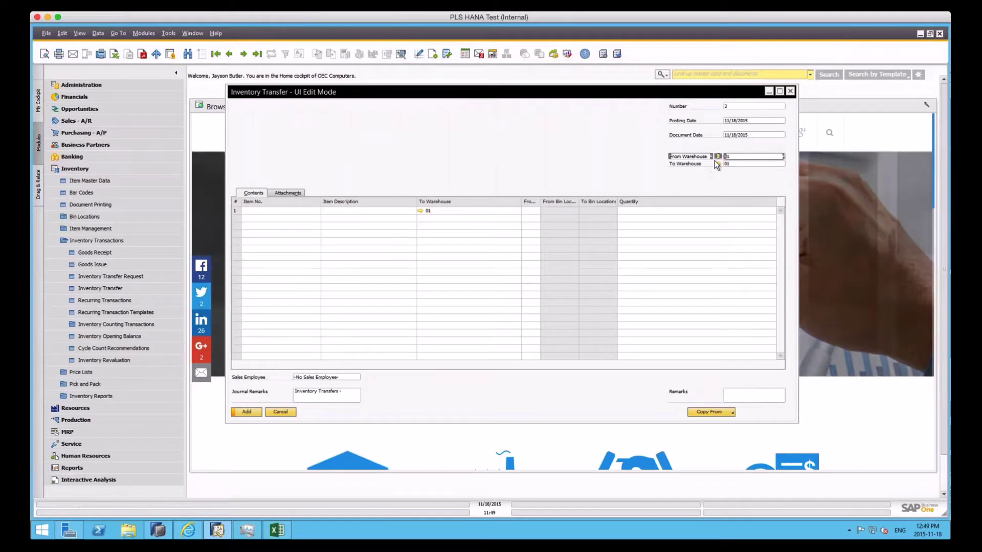
{"action": "left_click_drag", "start_coordinate": [783, 158], "coordinate": [359, 121]}
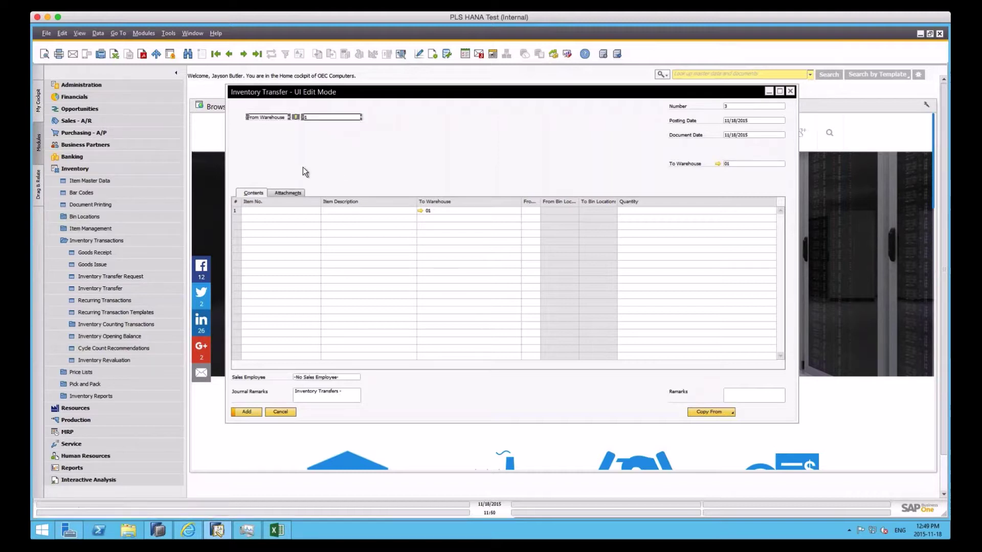
{"action": "left_click", "coordinate": [783, 165]}
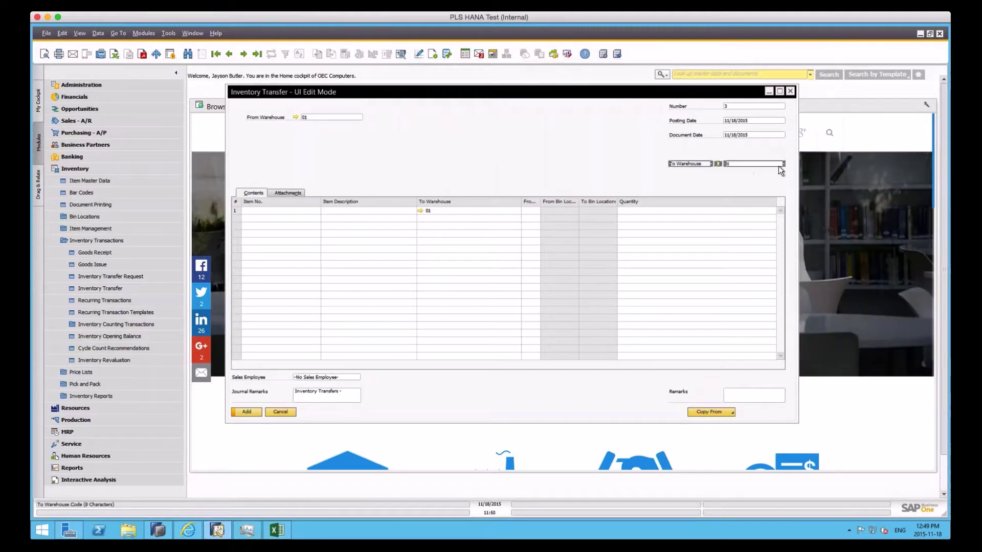
{"action": "left_click_drag", "start_coordinate": [783, 164], "coordinate": [361, 140]}
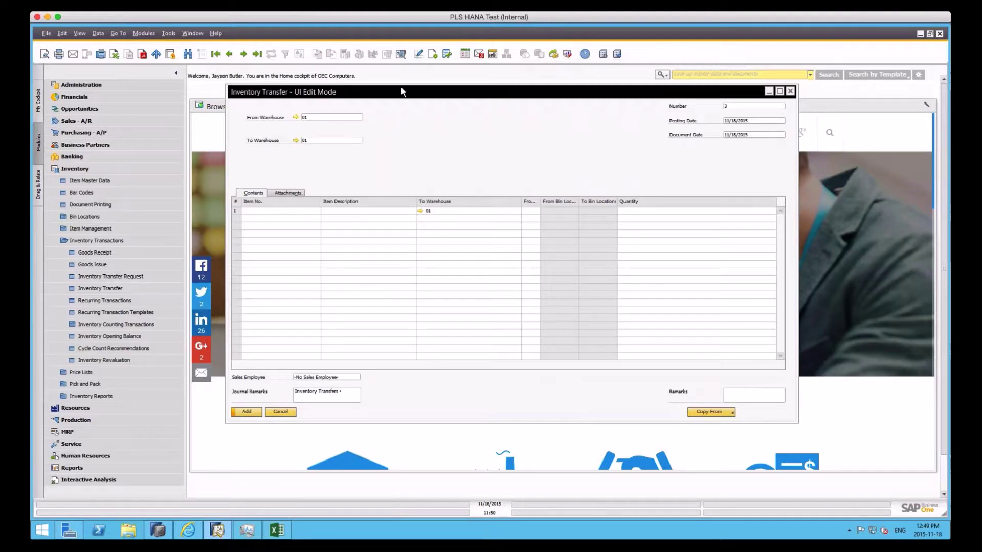
Hide the Attachments tab of the Inventory Transfer form through its UI element settings and save the UI changes
{"action": "left_click_drag", "start_coordinate": [400, 86], "coordinate": [300, 92]}
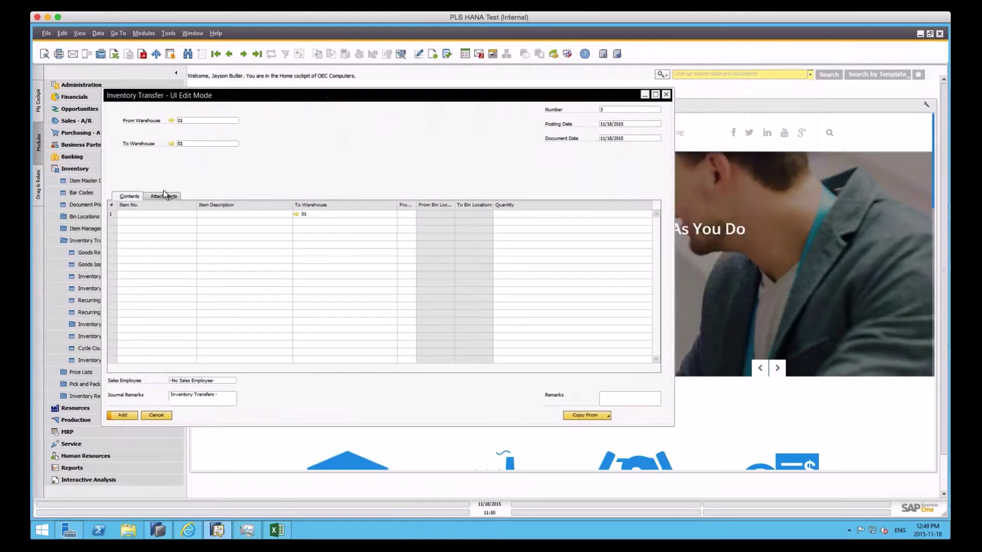
{"action": "left_click", "coordinate": [172, 198]}
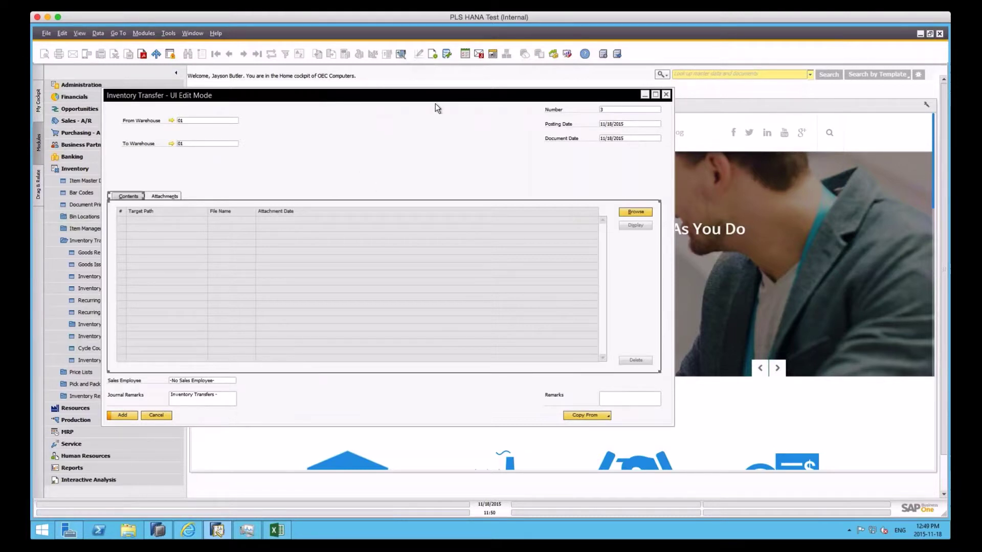
{"action": "left_click", "coordinate": [432, 53]}
{"action": "left_click_drag", "start_coordinate": [507, 73], "coordinate": [696, 114]}
{"action": "left_click", "coordinate": [634, 140]}
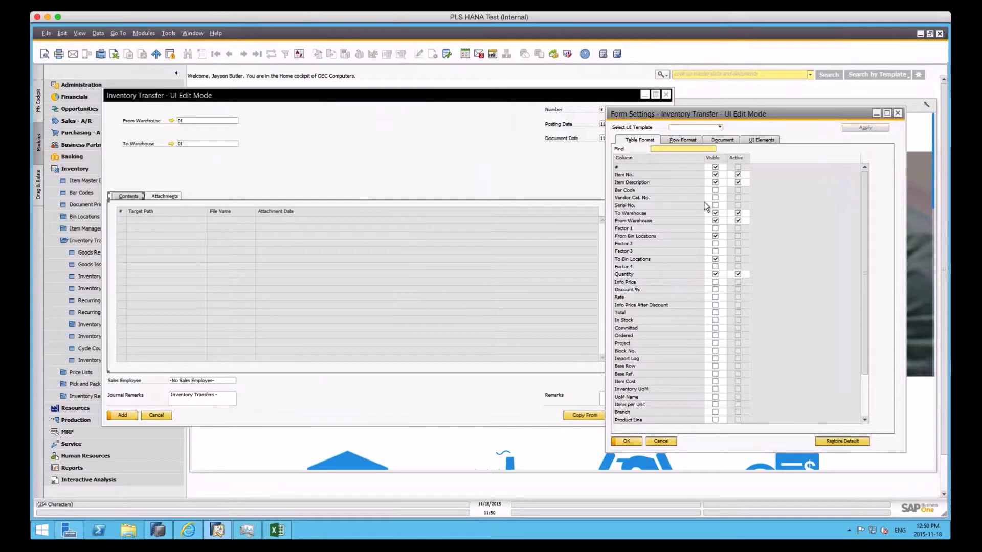
{"action": "left_click", "coordinate": [769, 139]}
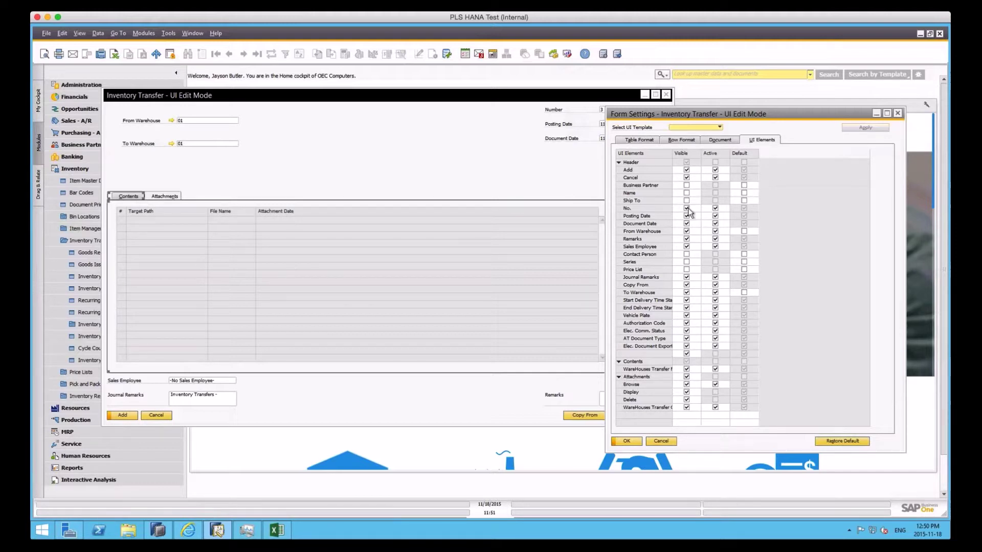
{"action": "left_click", "coordinate": [686, 377]}
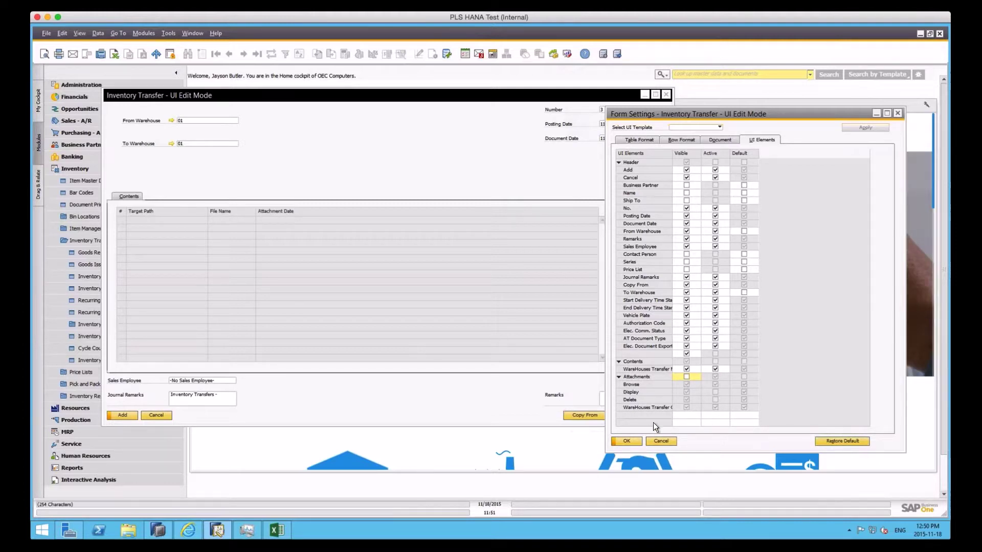
{"action": "left_click", "coordinate": [627, 440]}
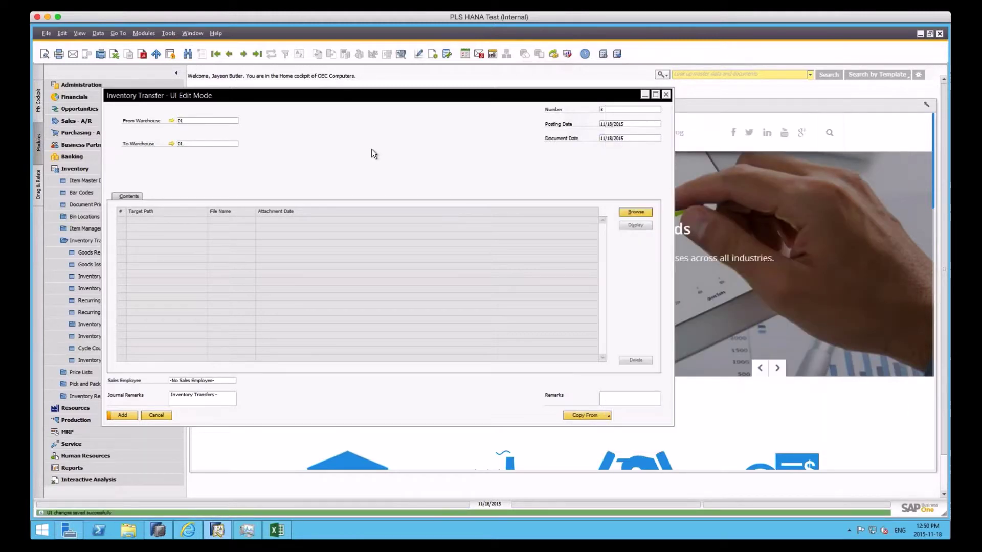
{"action": "right_click", "coordinate": [373, 152]}
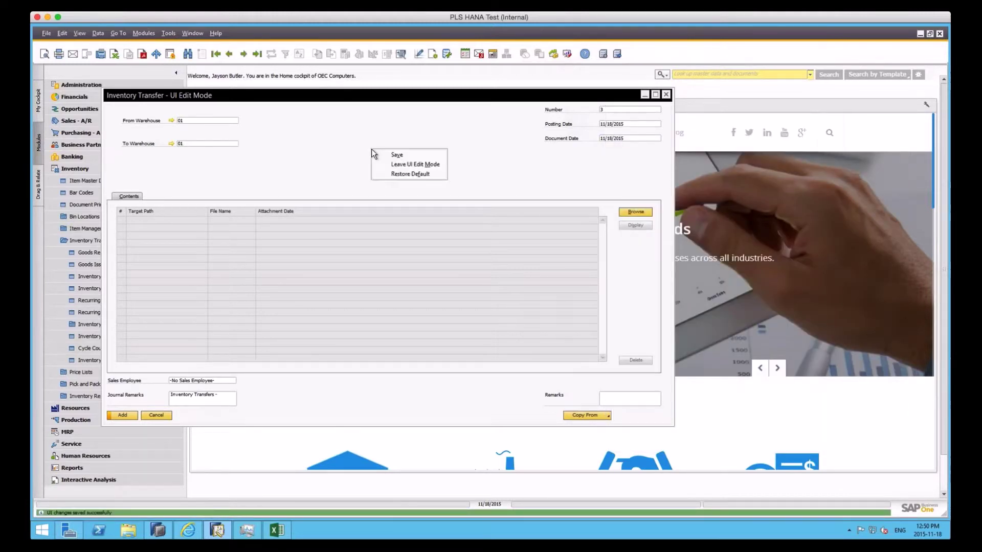
{"action": "left_click", "coordinate": [399, 154]}
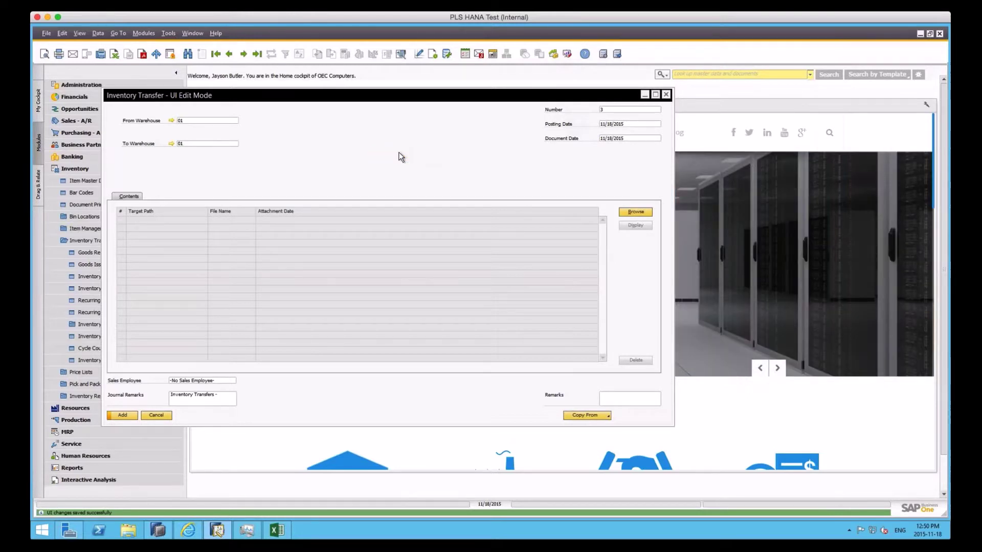
Examine the Document and UI Elements form settings of the Inventory Transfer form
{"action": "left_click", "coordinate": [432, 54]}
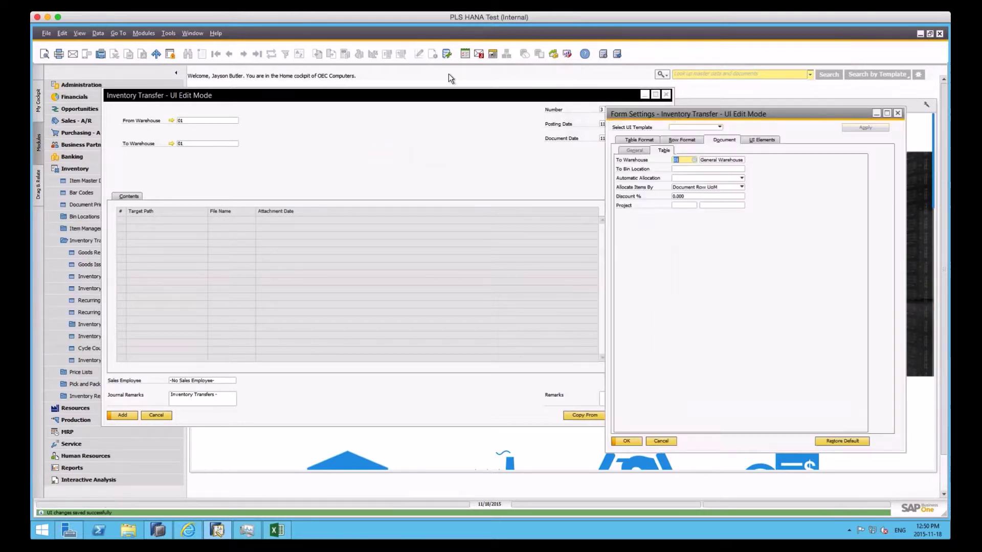
{"action": "left_click", "coordinate": [755, 139]}
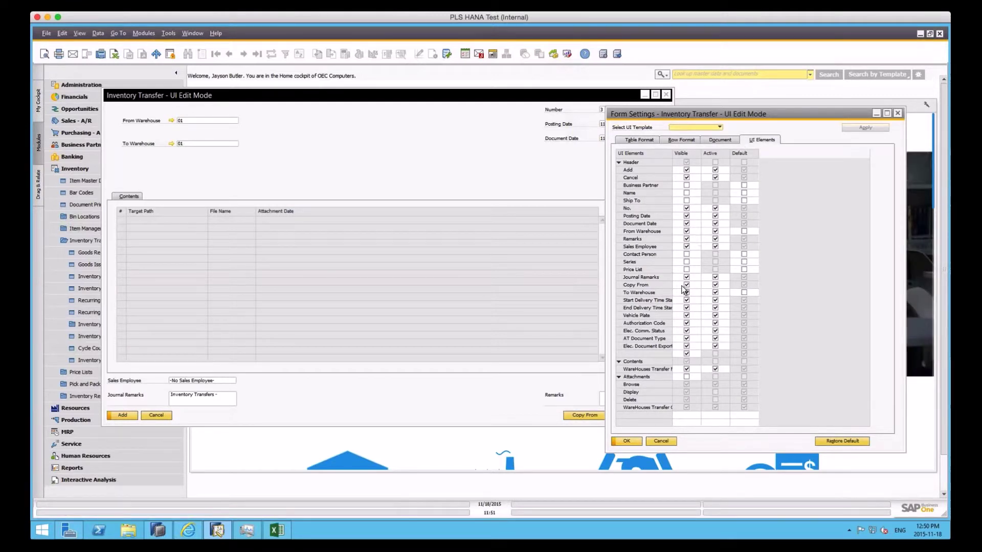
{"action": "left_click", "coordinate": [717, 140]}
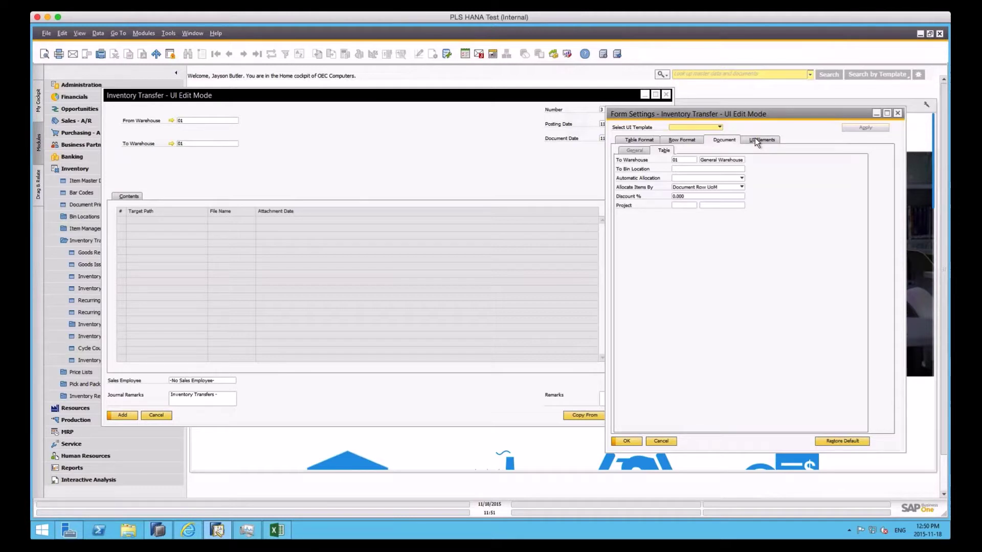
{"action": "left_click", "coordinate": [754, 137]}
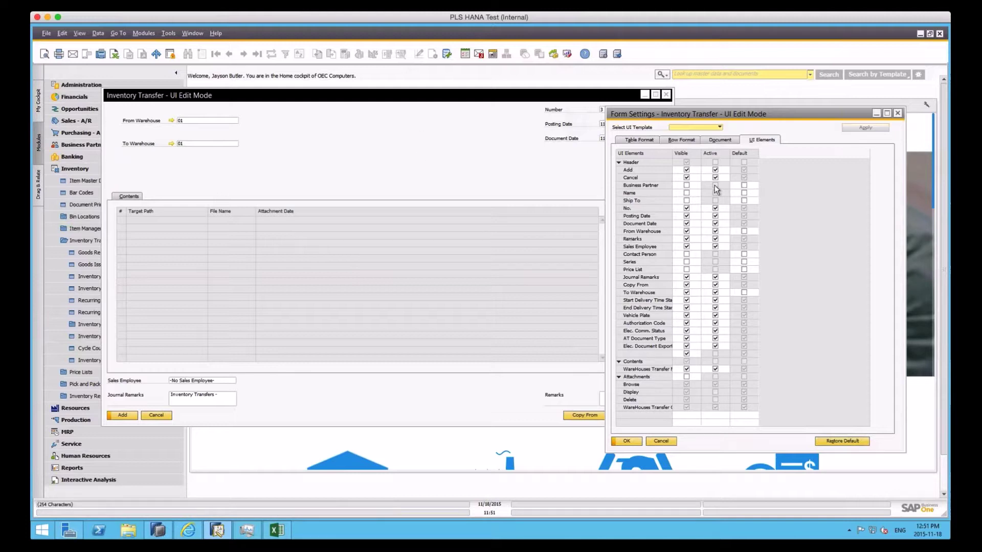
Examine the forms and assigned users of the US_SIMPLE UI configuration template, leaving it unchanged
{"action": "left_click", "coordinate": [143, 33]}
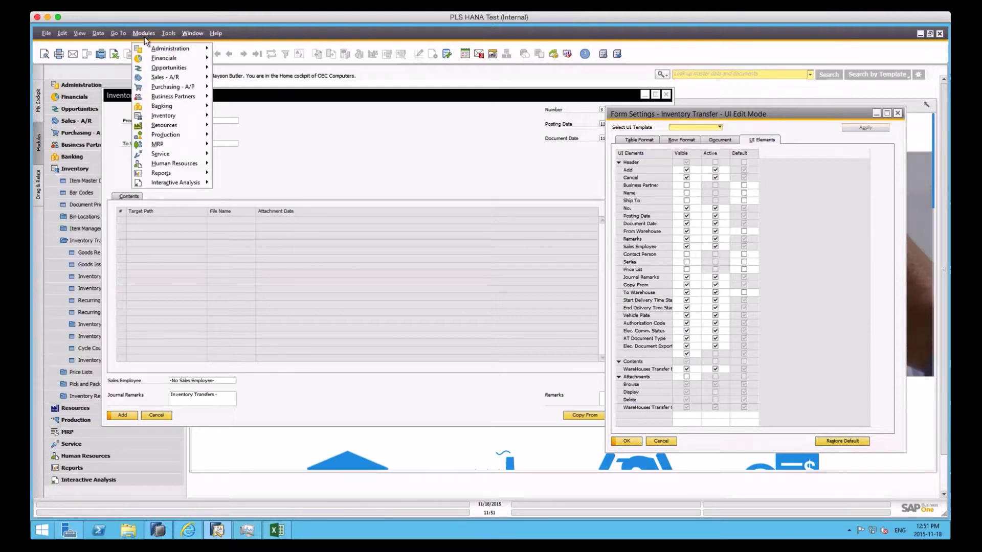
{"action": "mouse_move", "coordinate": [173, 50]}
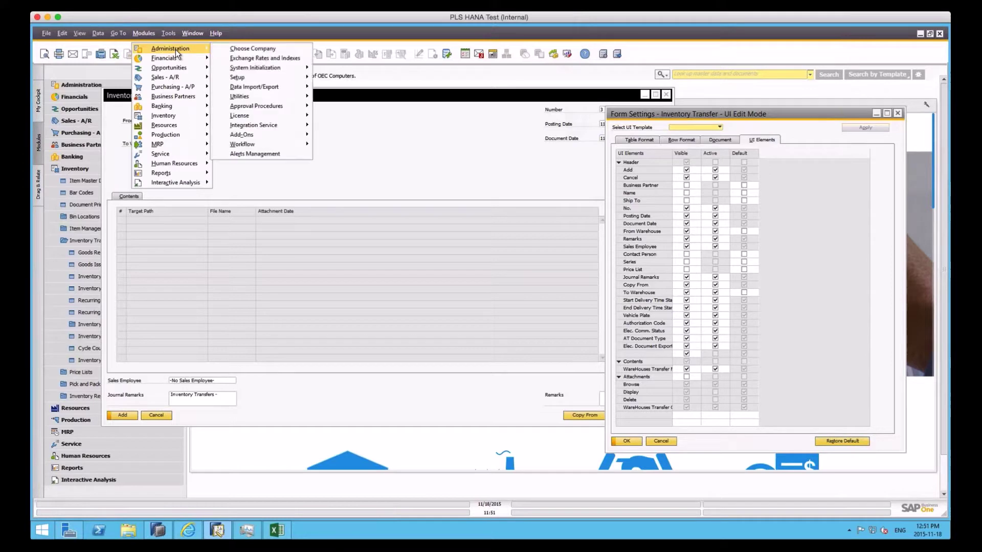
{"action": "mouse_move", "coordinate": [280, 66]}
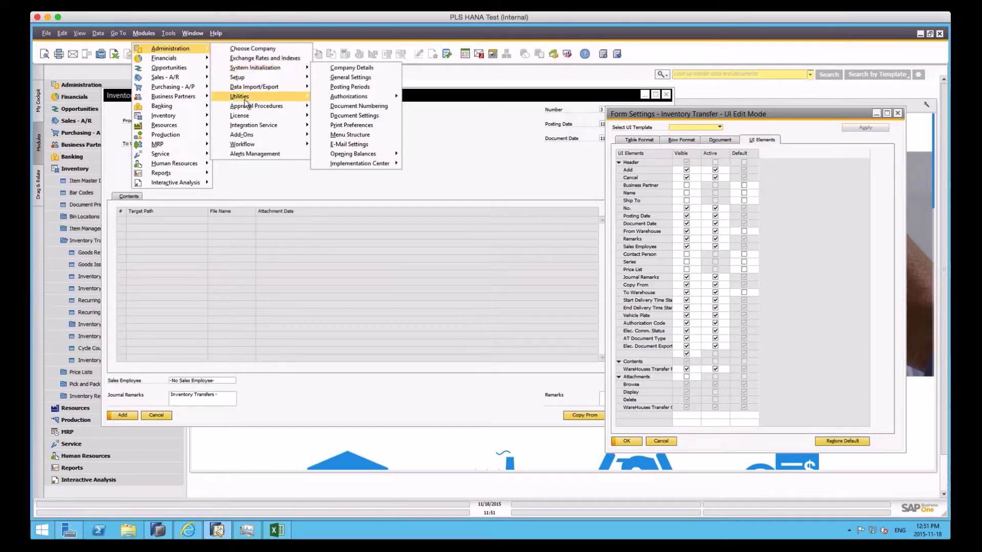
{"action": "mouse_move", "coordinate": [248, 100]}
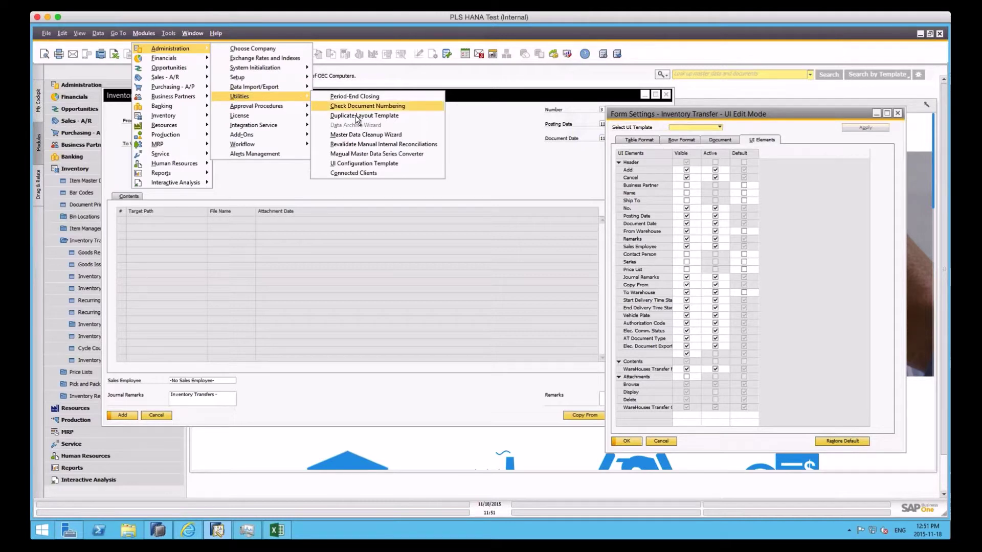
{"action": "left_click", "coordinate": [366, 162]}
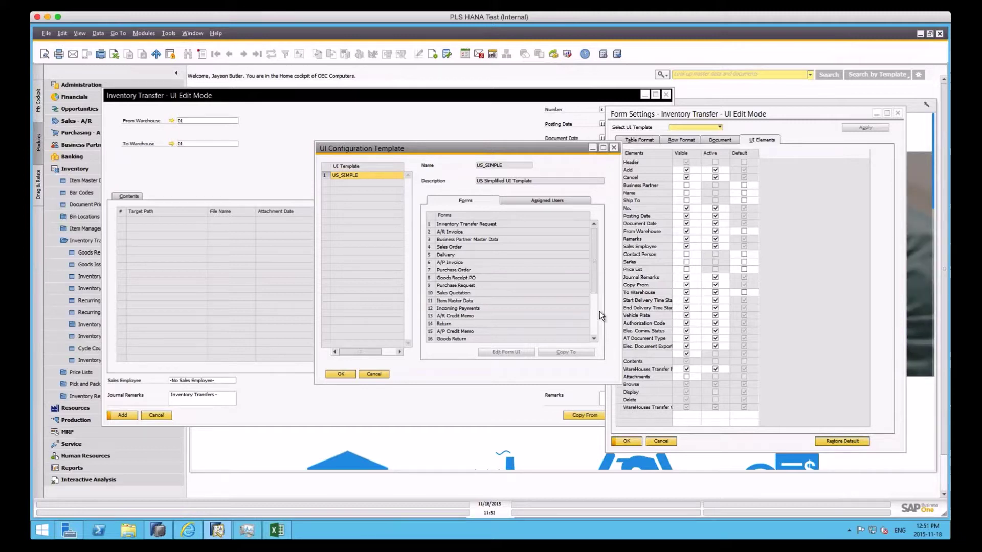
{"action": "left_click_drag", "start_coordinate": [594, 285], "coordinate": [600, 338]}
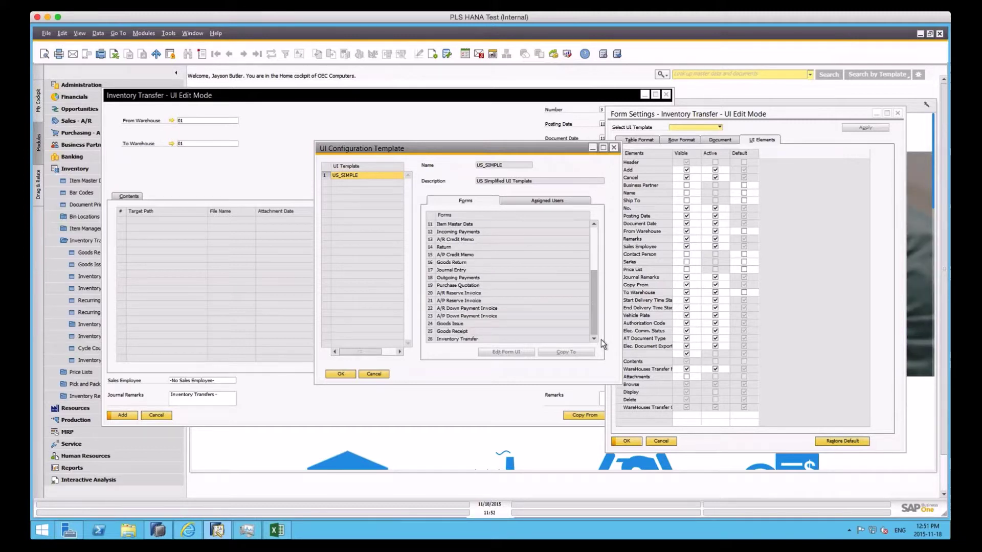
{"action": "left_click", "coordinate": [533, 200]}
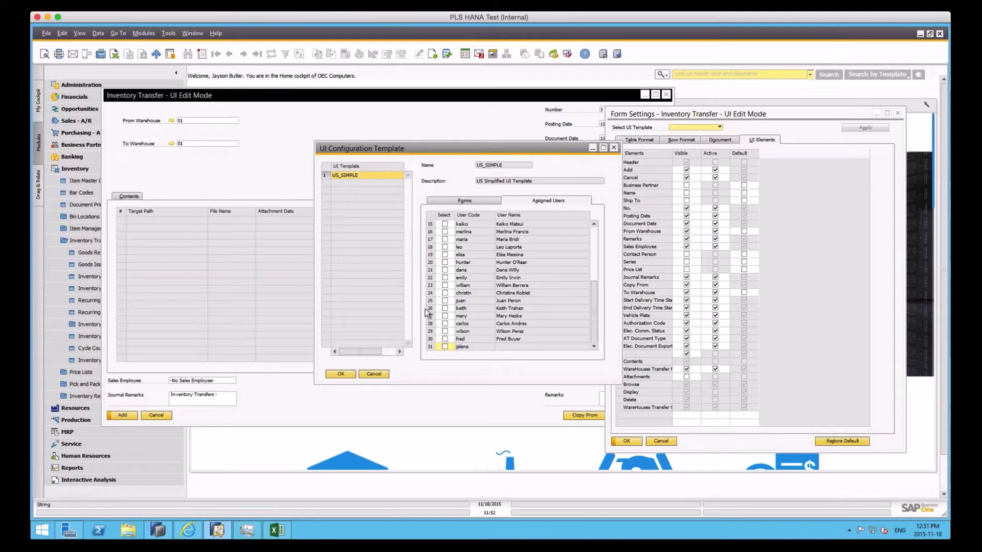
{"action": "left_click", "coordinate": [373, 374]}
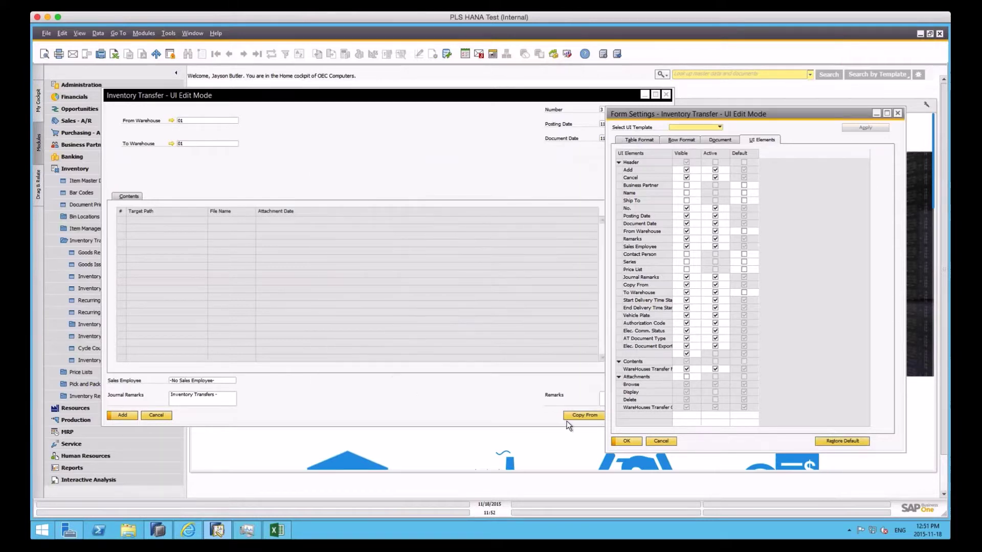
Close the form settings without changes and close the Inventory Transfer form
{"action": "left_click", "coordinate": [661, 440]}
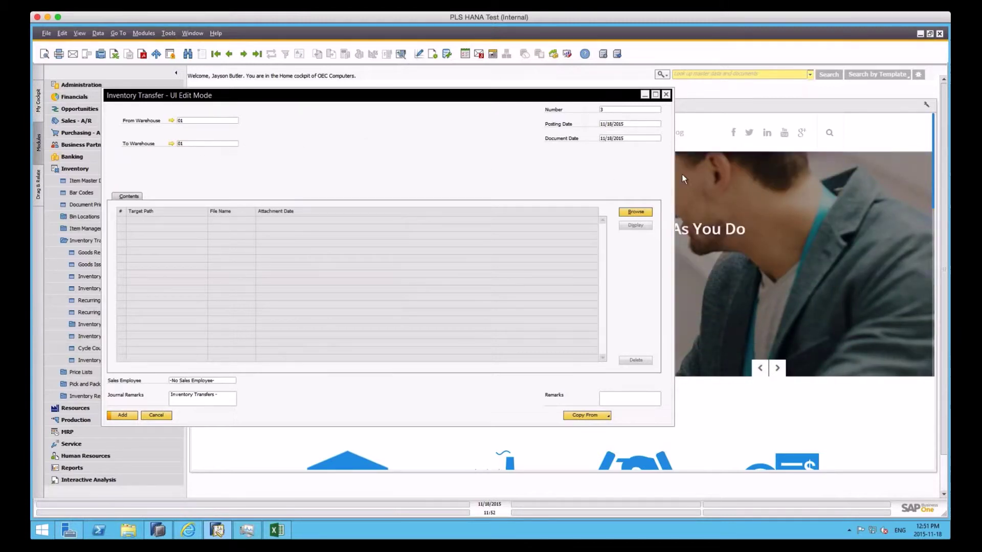
{"action": "left_click", "coordinate": [79, 33]}
{"action": "left_click", "coordinate": [94, 49]}
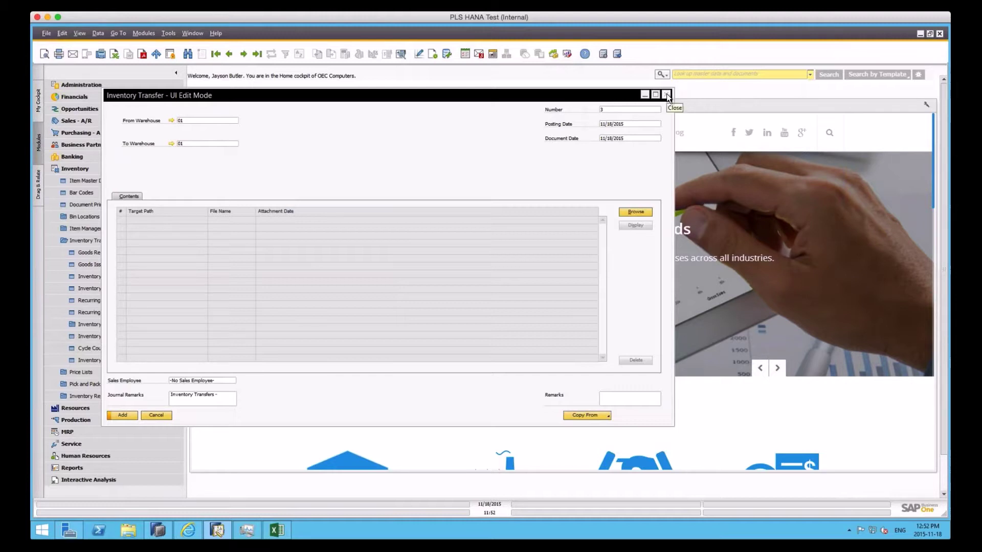
{"action": "left_click", "coordinate": [667, 95]}
Open Item Master Data with its user-defined fields displayed and load item record A00001
{"action": "left_click", "coordinate": [84, 179]}
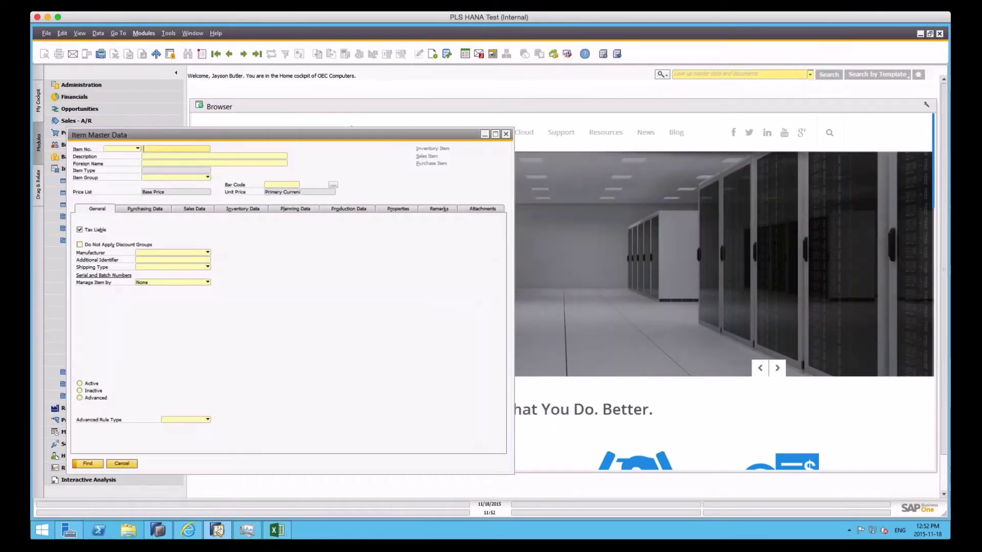
{"action": "left_click", "coordinate": [79, 33]}
{"action": "left_click", "coordinate": [95, 50]}
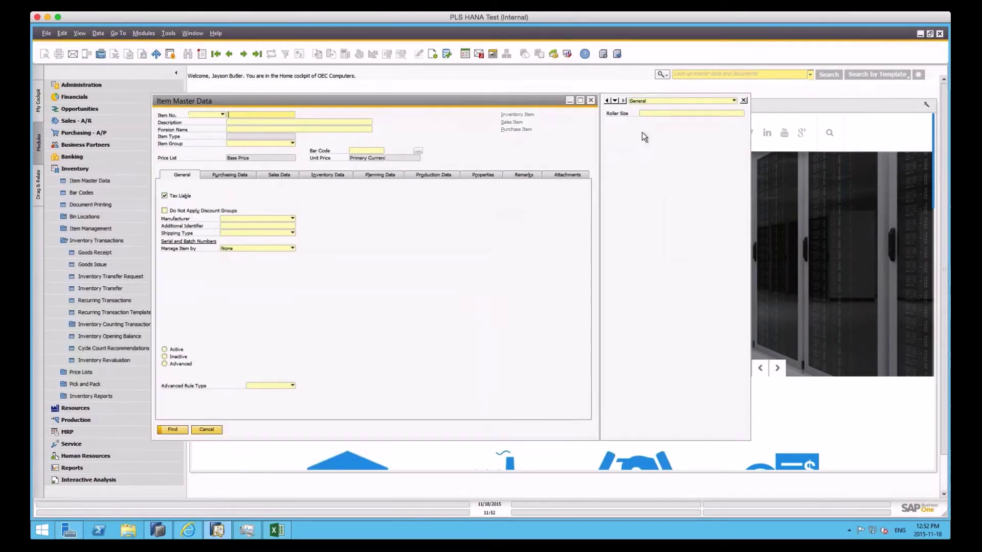
{"action": "left_click", "coordinate": [243, 54]}
Put the Item Master Data form into UI Edit Mode and try to select the Roller Size user-defined field
{"action": "left_click", "coordinate": [168, 33]}
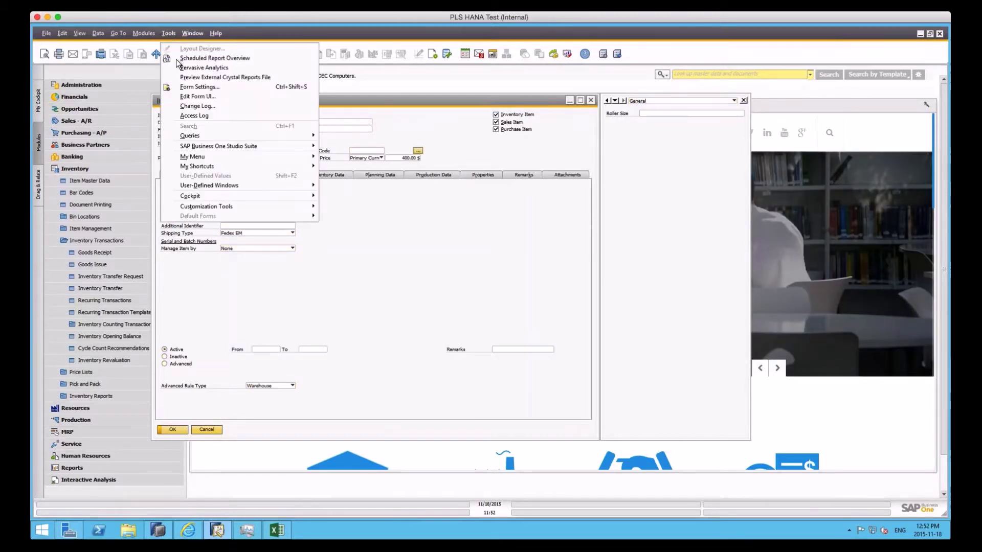
{"action": "left_click", "coordinate": [194, 97]}
{"action": "left_click", "coordinate": [645, 112]}
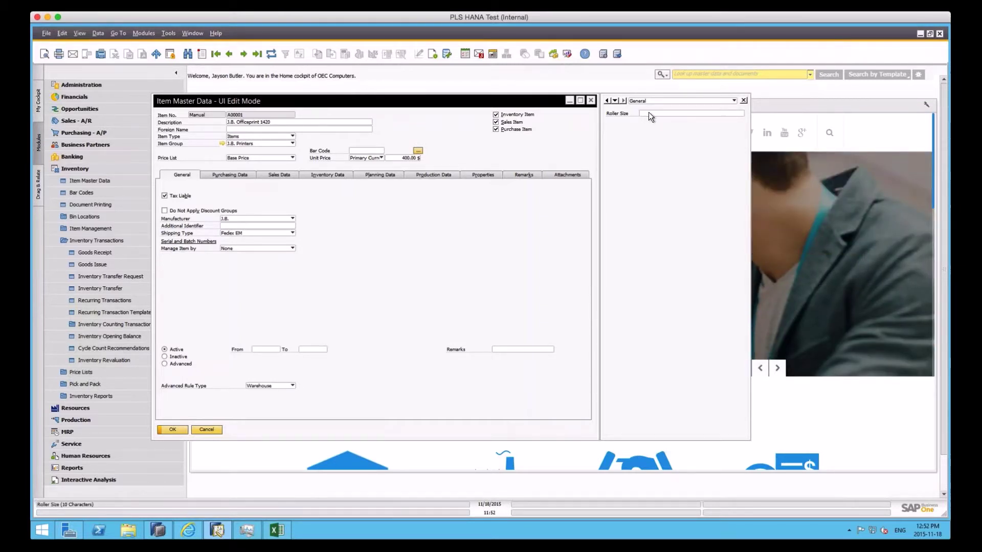
{"action": "left_click", "coordinate": [516, 131]}
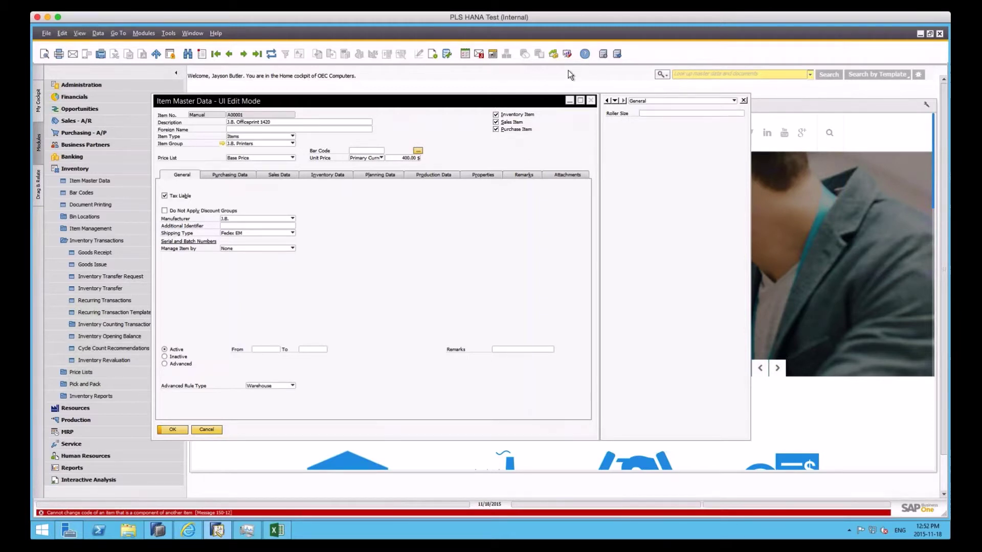
Examine the full list of UI elements in the Item Master Data form settings and close the settings
{"action": "left_click", "coordinate": [432, 53]}
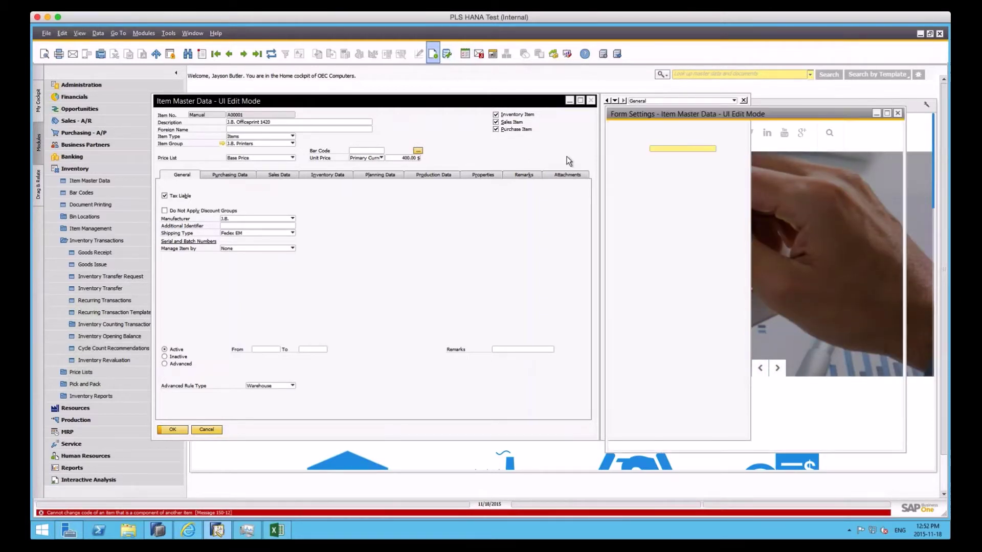
{"action": "left_click", "coordinate": [763, 139]}
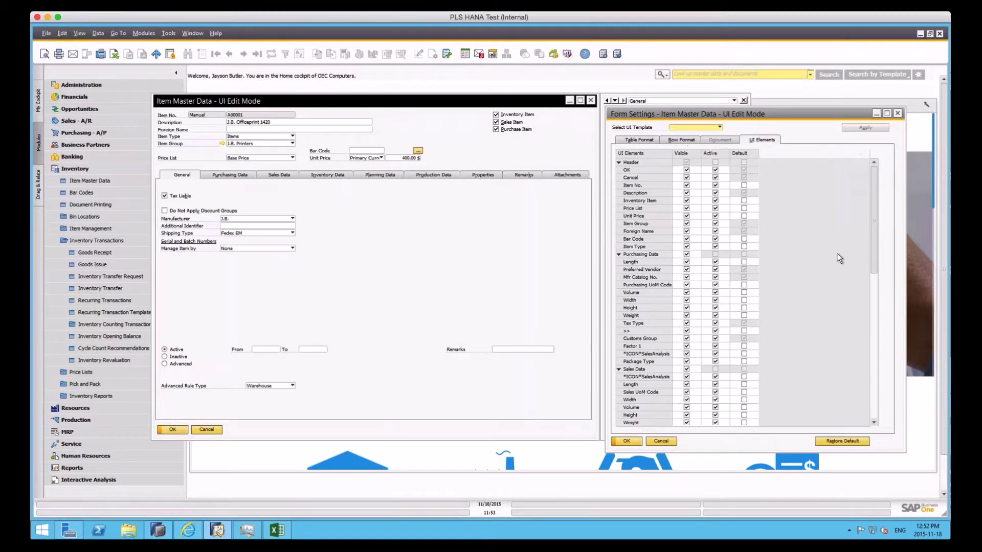
{"action": "left_click_drag", "start_coordinate": [874, 269], "coordinate": [879, 422]}
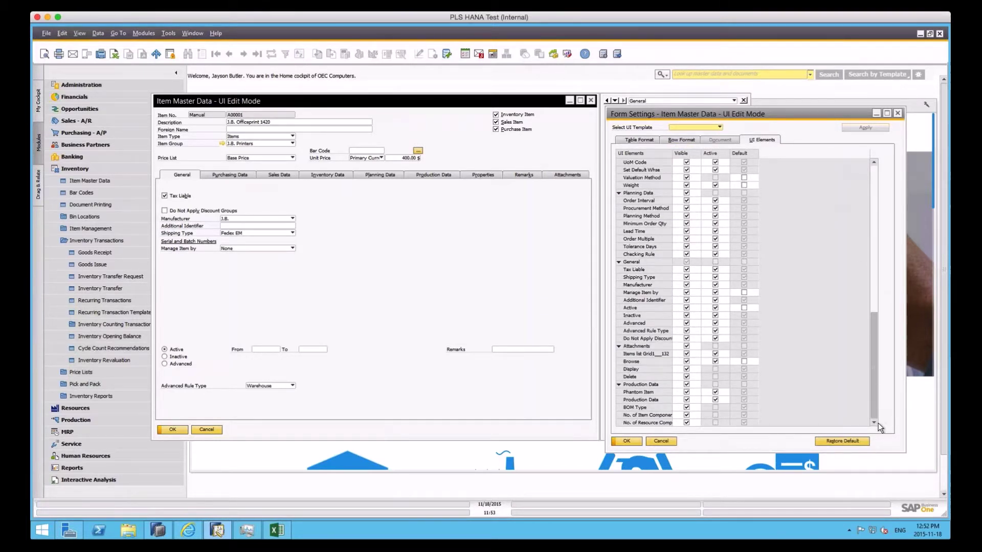
{"action": "left_click_drag", "start_coordinate": [878, 417], "coordinate": [867, 289]}
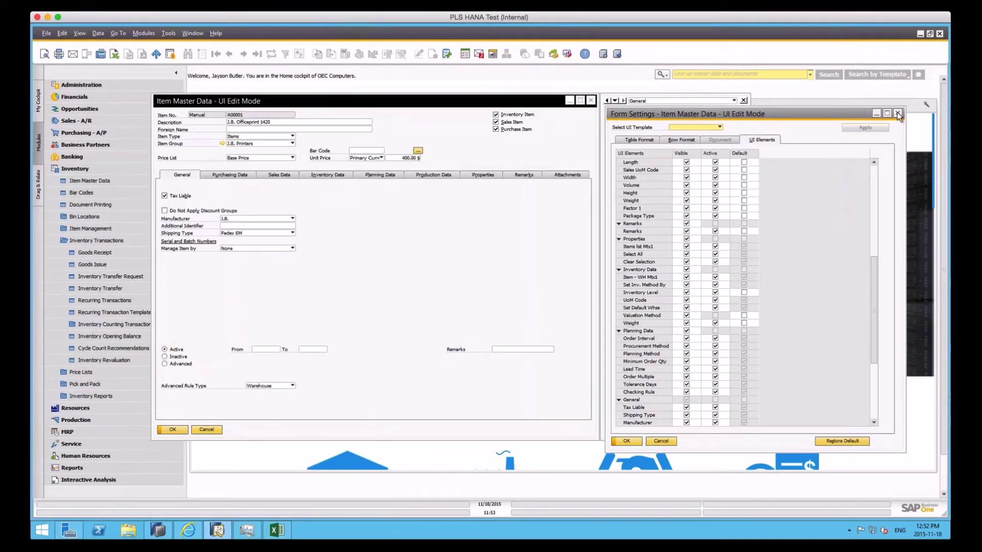
{"action": "left_click", "coordinate": [898, 112]}
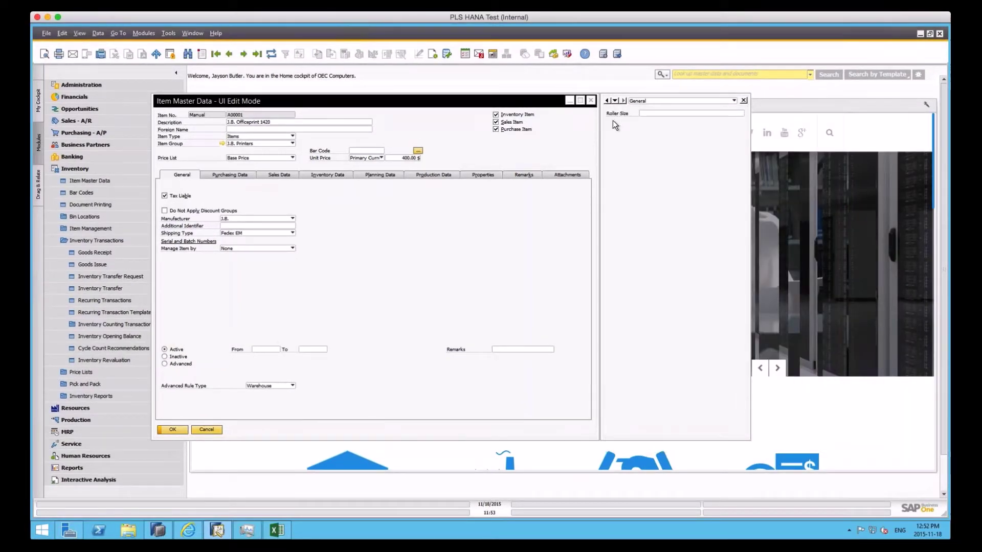
Close the Item Master Data form in UI Edit Mode without saving the UI changes
{"action": "left_click", "coordinate": [647, 115]}
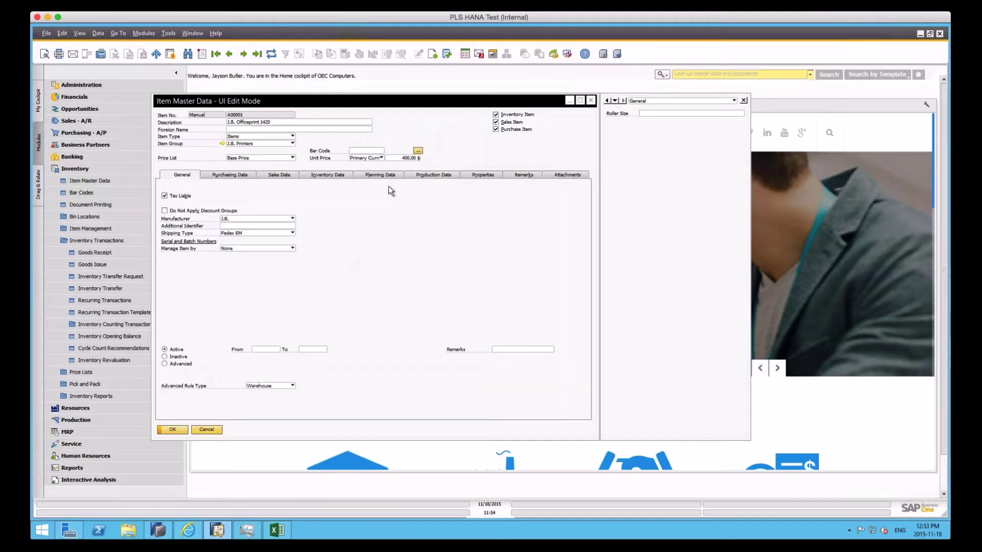
{"action": "left_click", "coordinate": [379, 222]}
{"action": "right_click", "coordinate": [380, 226]}
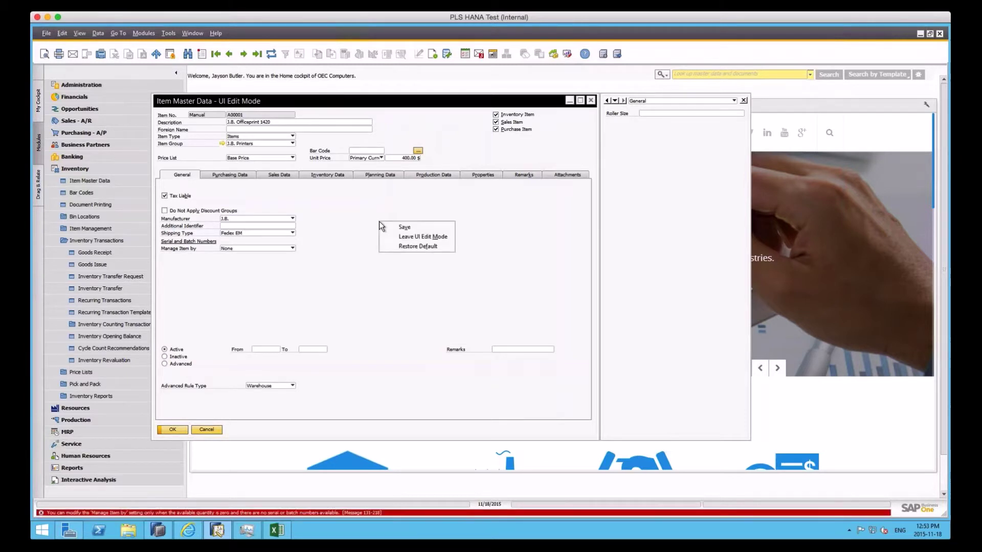
{"action": "left_click", "coordinate": [594, 100]}
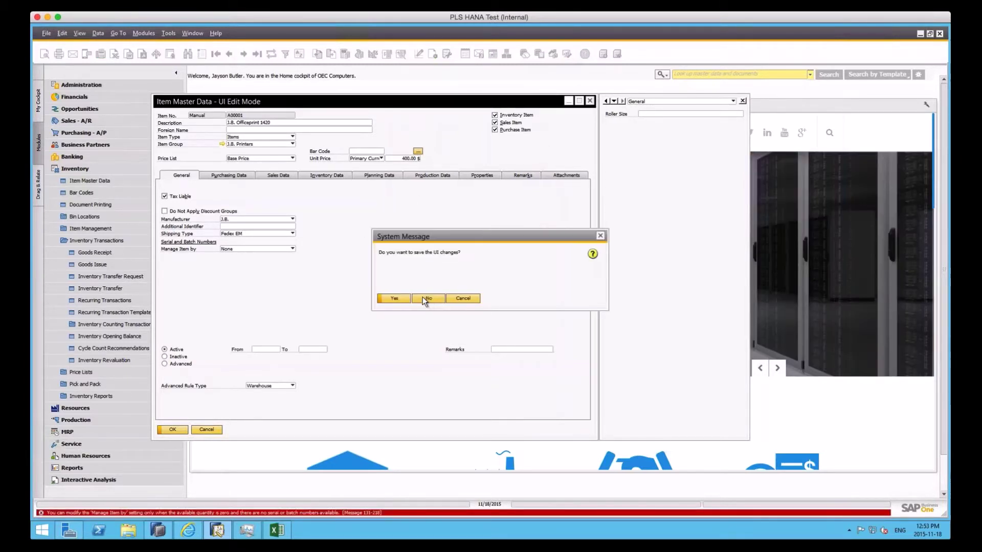
{"action": "left_click", "coordinate": [423, 302]}
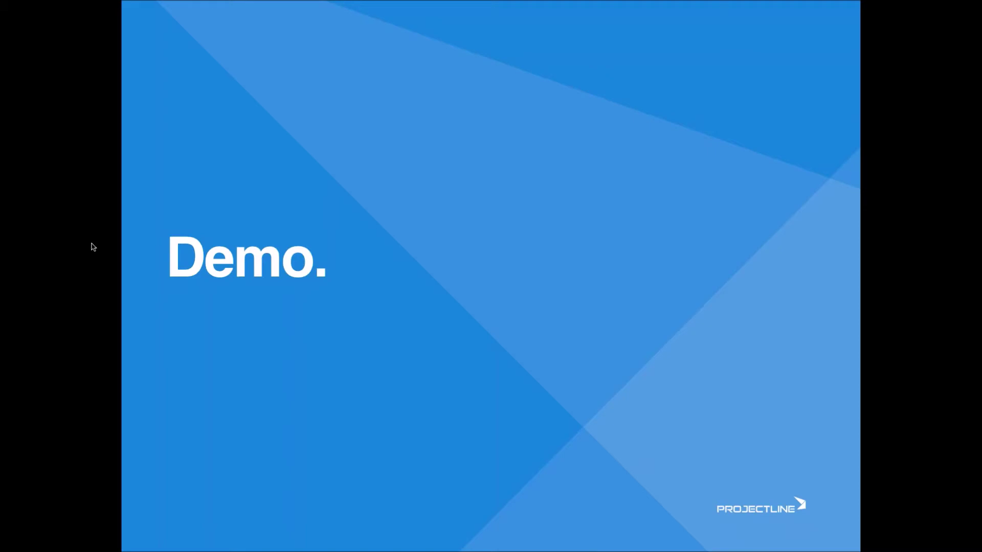
{"action": "key", "text": "Right"}
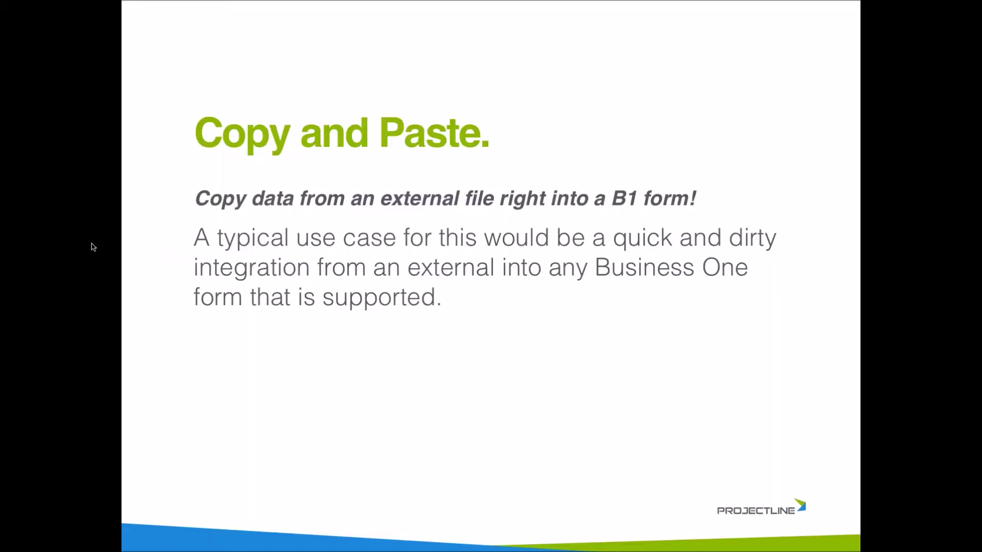
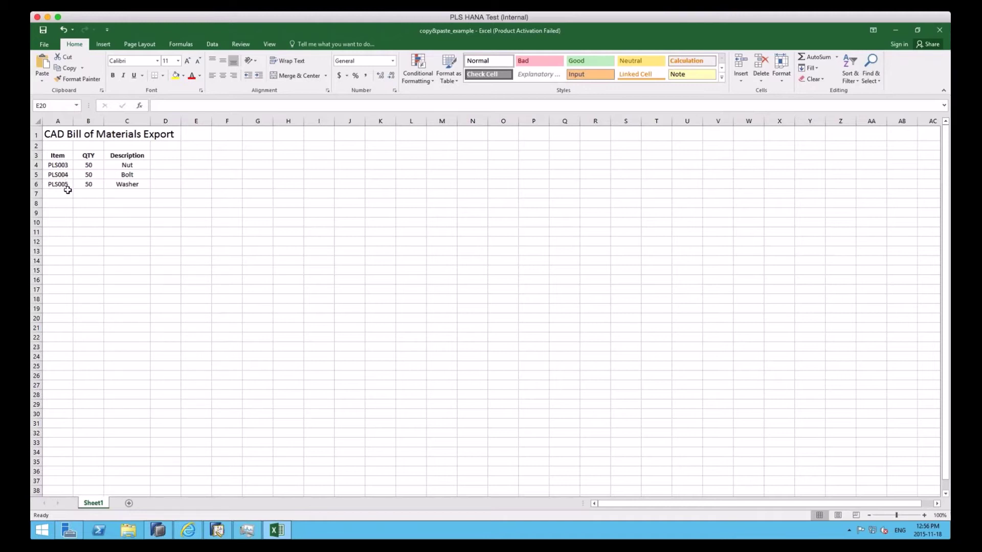
Copy the item numbers and quantities in cells A4:B6 of the CAD Bill of Materials Export sheet in Excel
{"action": "left_click", "coordinate": [68, 164]}
{"action": "left_click", "coordinate": [62, 175]}
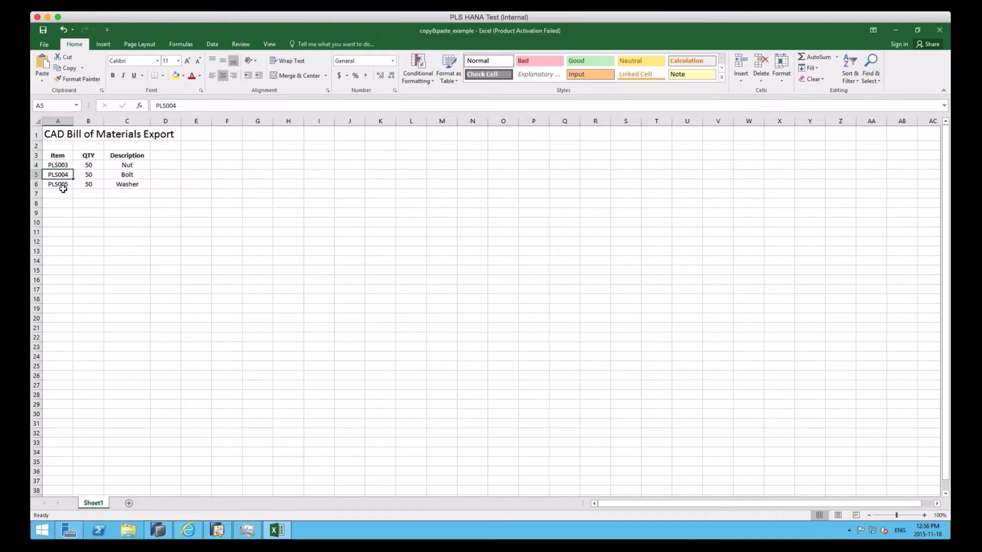
{"action": "left_click", "coordinate": [60, 186]}
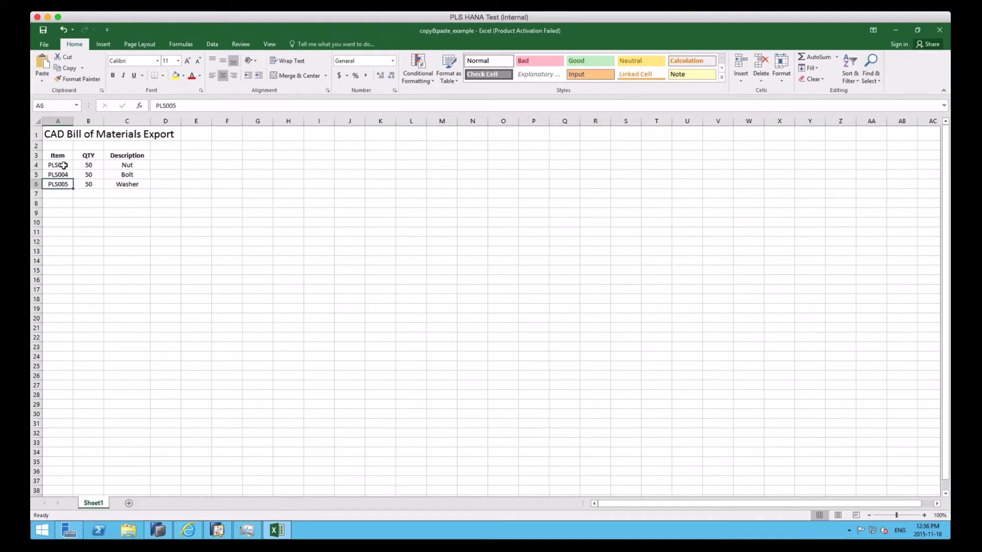
{"action": "left_click", "coordinate": [63, 166]}
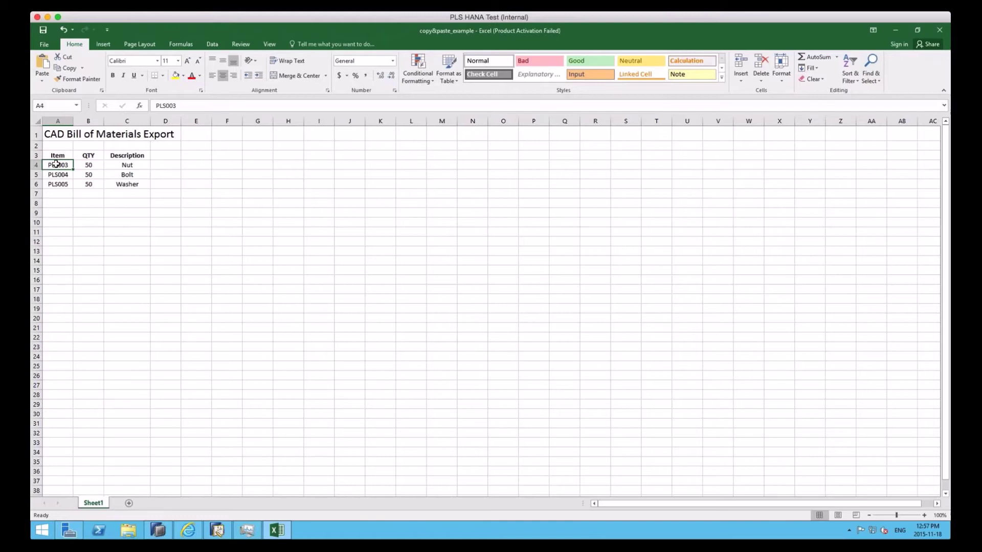
{"action": "left_click_drag", "start_coordinate": [56, 164], "coordinate": [88, 186]}
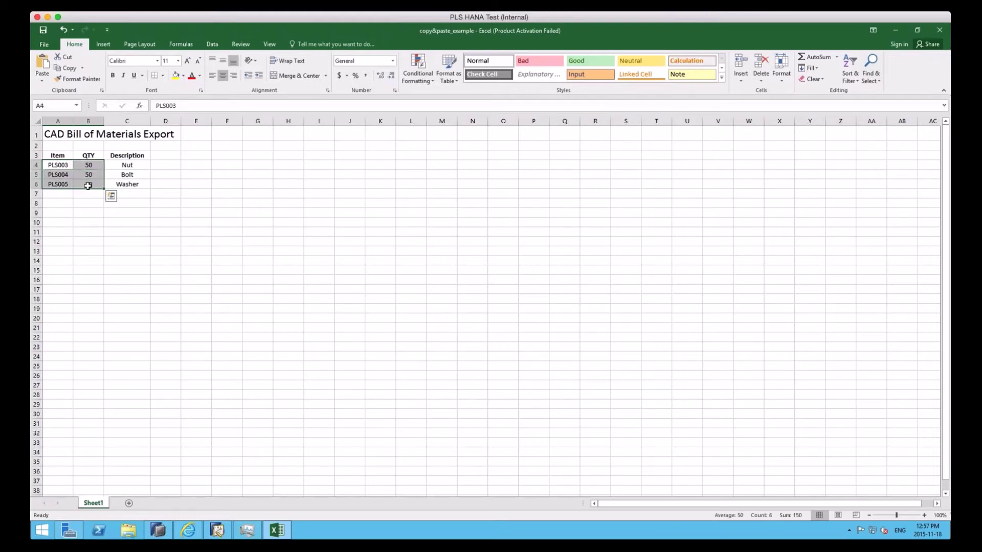
{"action": "right_click", "coordinate": [88, 185]}
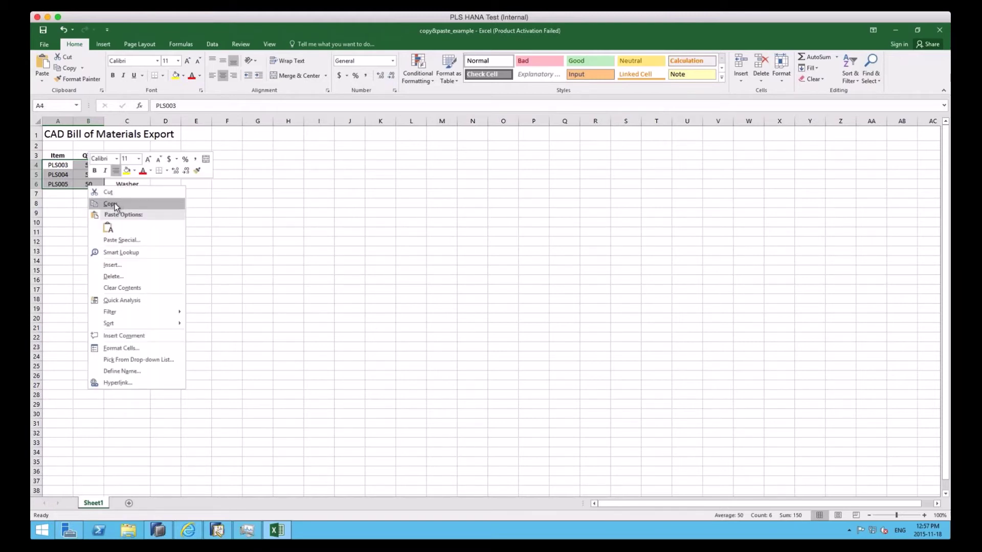
{"action": "left_click", "coordinate": [110, 203]}
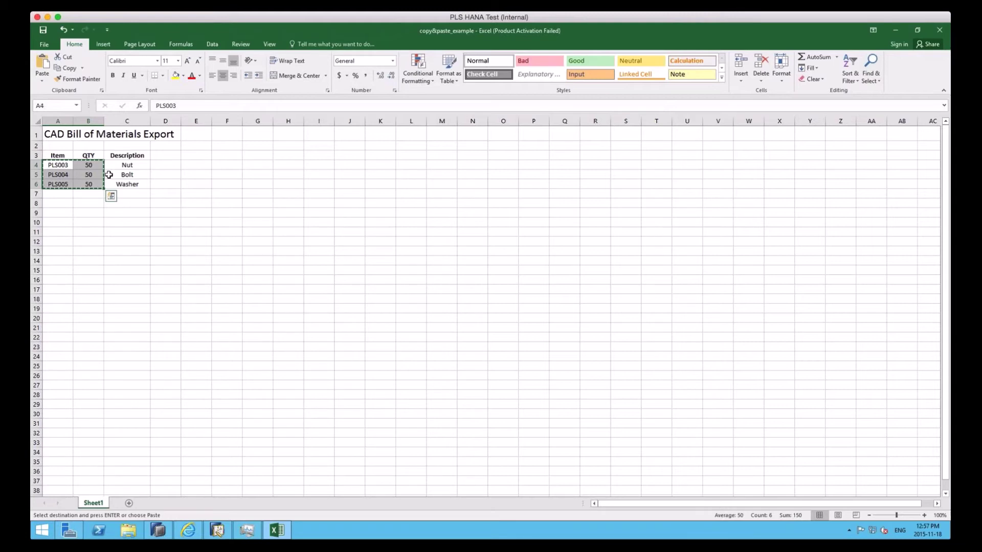
Switch to SAP Business One, open a new production order and set its type to Special
{"action": "mouse_move", "coordinate": [221, 530]}
{"action": "left_click", "coordinate": [220, 531]}
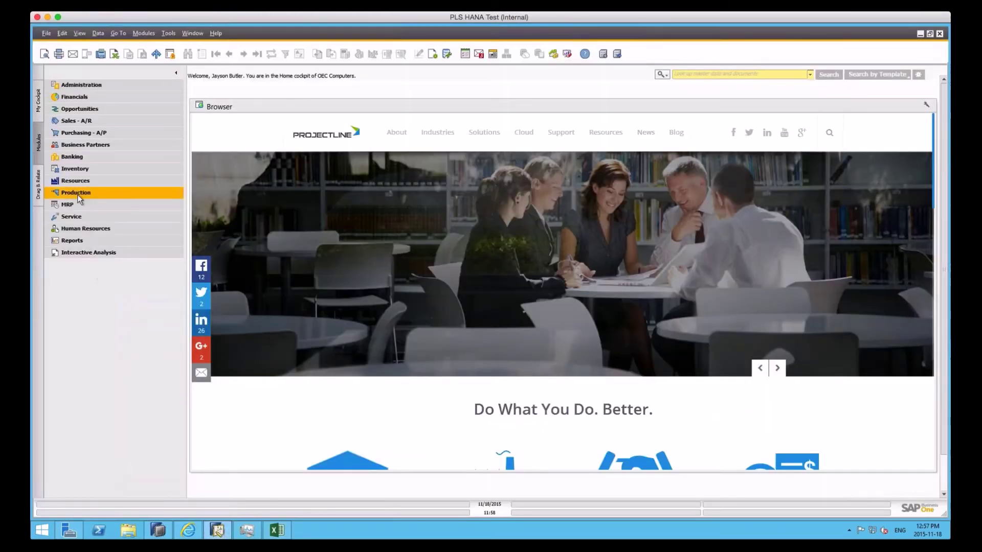
{"action": "left_click", "coordinate": [78, 194]}
{"action": "left_click", "coordinate": [89, 216]}
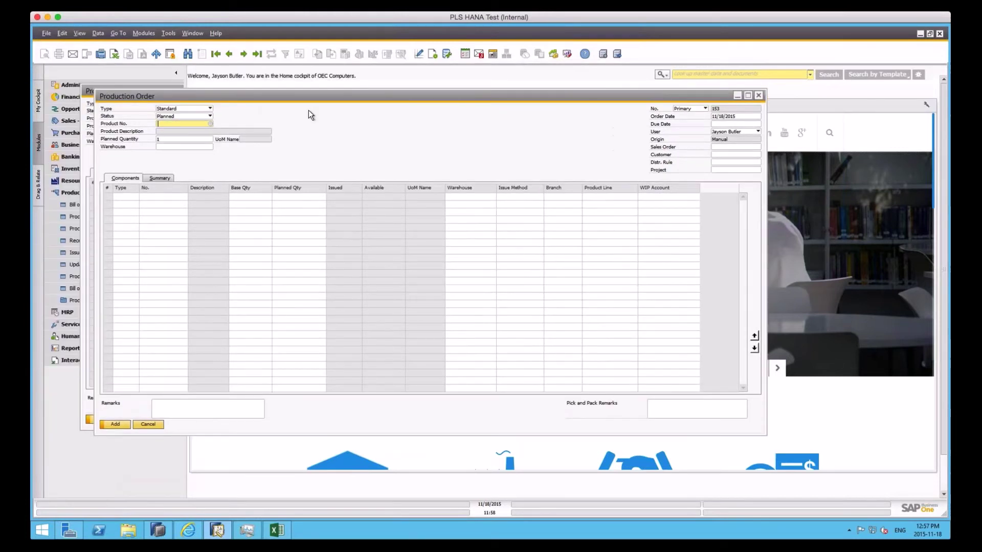
{"action": "left_click", "coordinate": [216, 119]}
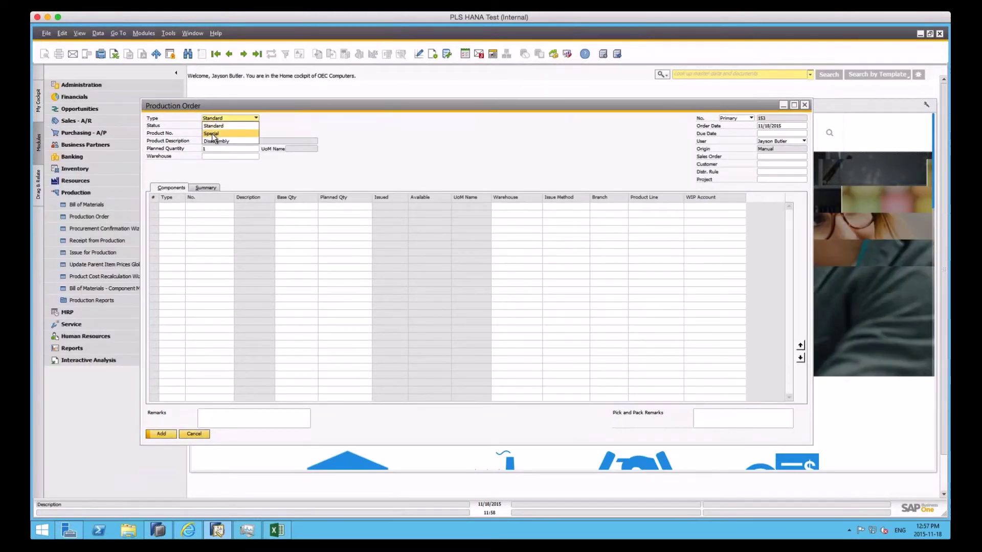
{"action": "left_click", "coordinate": [211, 133]}
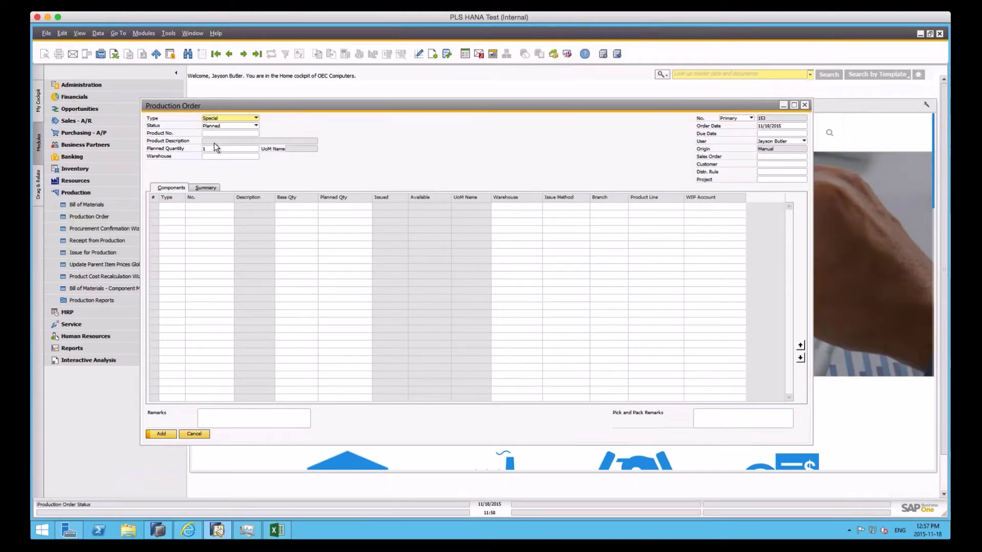
Search the item list for "pls" and choose the Custom Widget item PLS001 as the order's product
{"action": "left_click", "coordinate": [241, 133]}
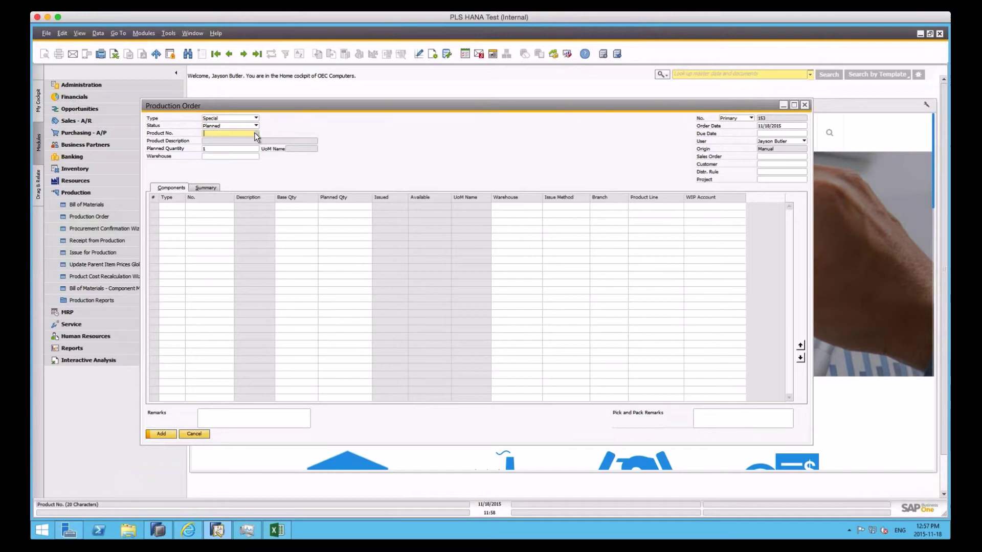
{"action": "left_click", "coordinate": [255, 133]}
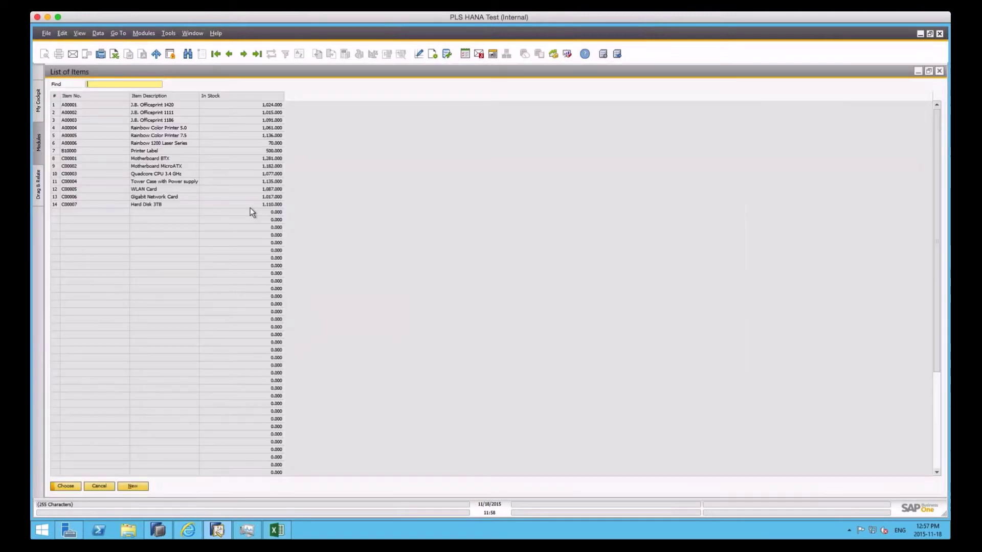
{"action": "type", "text": "pls"}
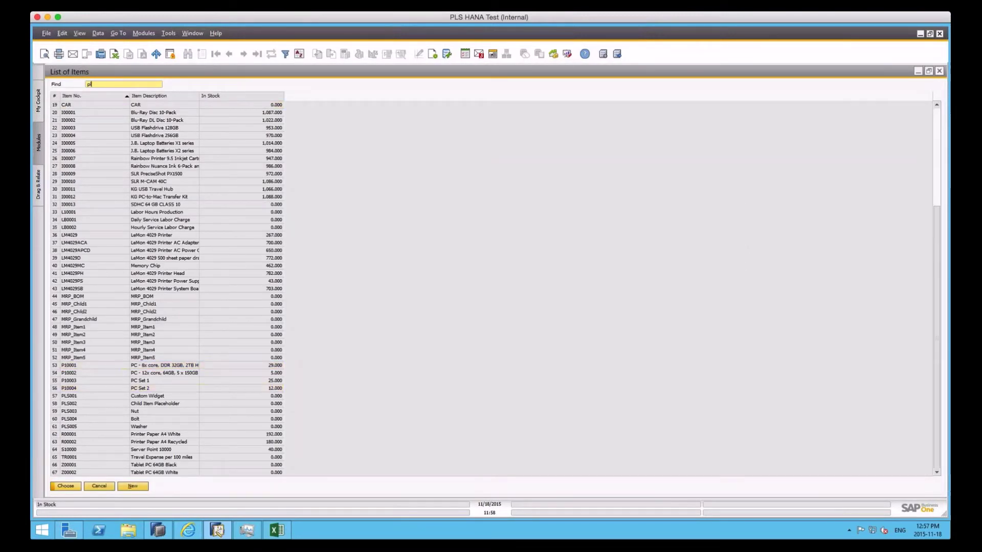
{"action": "double_click", "coordinate": [155, 396]}
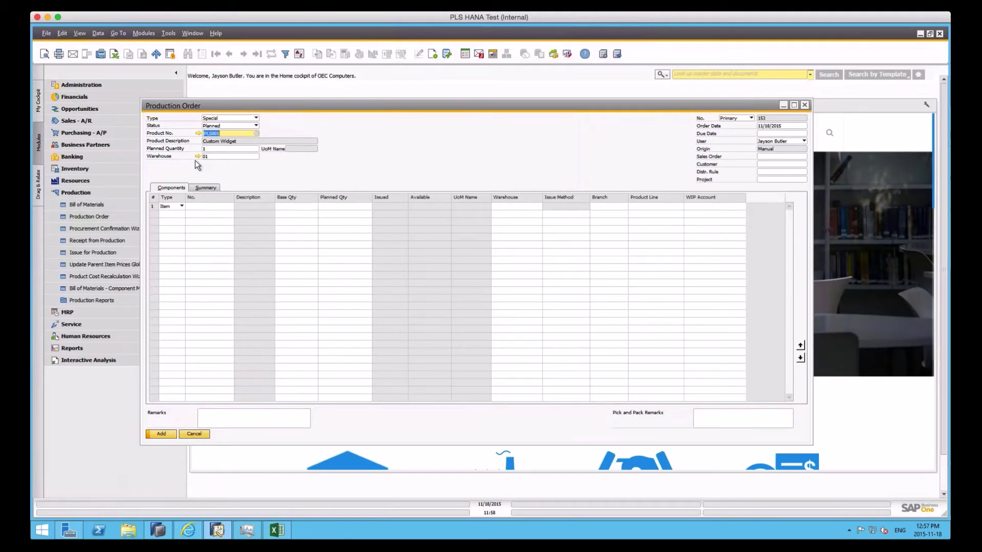
Paste the copied items and quantities into the production order's component rows, starting at the first item number
{"action": "left_click", "coordinate": [200, 206]}
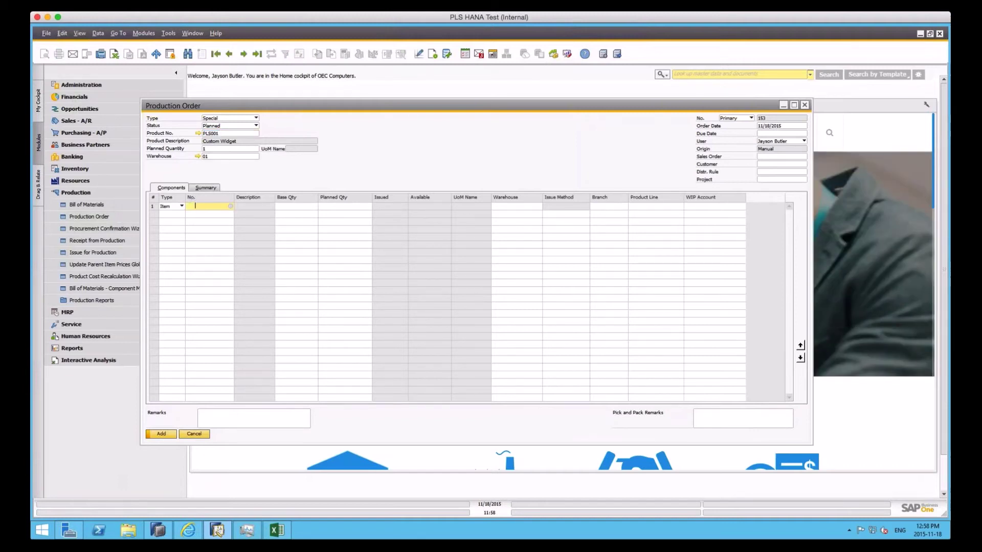
{"action": "right_click", "coordinate": [200, 205]}
{"action": "left_click", "coordinate": [220, 222]}
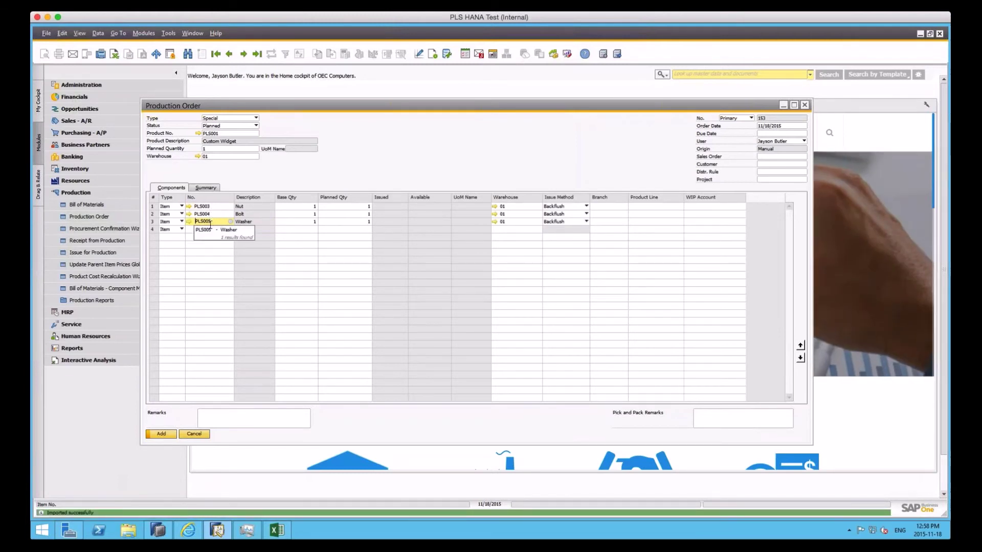
{"action": "mouse_move", "coordinate": [215, 222]}
{"action": "left_mouse_down"}
{"action": "mouse_move", "coordinate": [208, 205]}
{"action": "mouse_move", "coordinate": [217, 214]}
{"action": "left_mouse_up"}
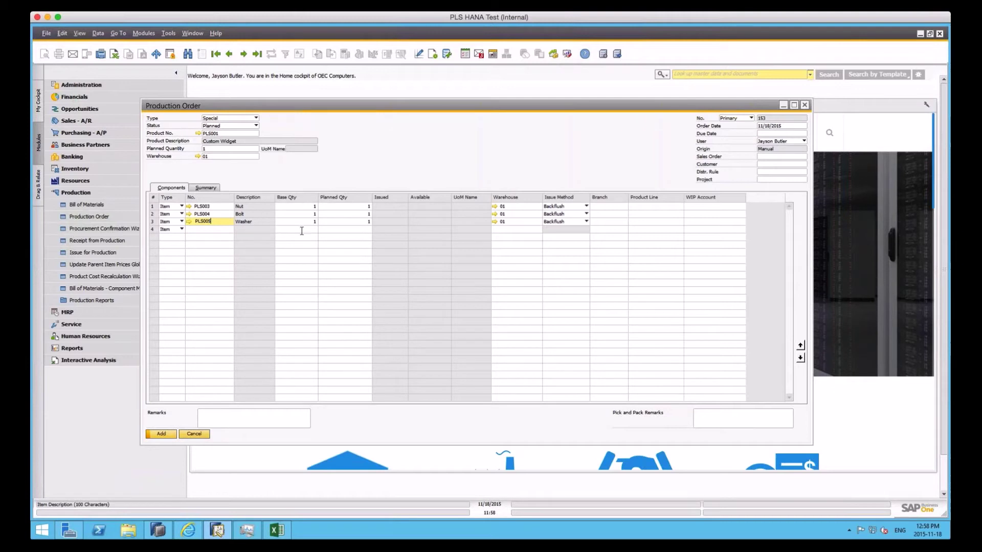
Switch to Excel, copy the item and quantity cells A4:B6 again, and return to the production order in SAP Business One
{"action": "left_click", "coordinate": [277, 530]}
{"action": "left_click", "coordinate": [53, 165]}
{"action": "left_click_drag", "start_coordinate": [53, 164], "coordinate": [84, 184]}
{"action": "right_click", "coordinate": [84, 184]}
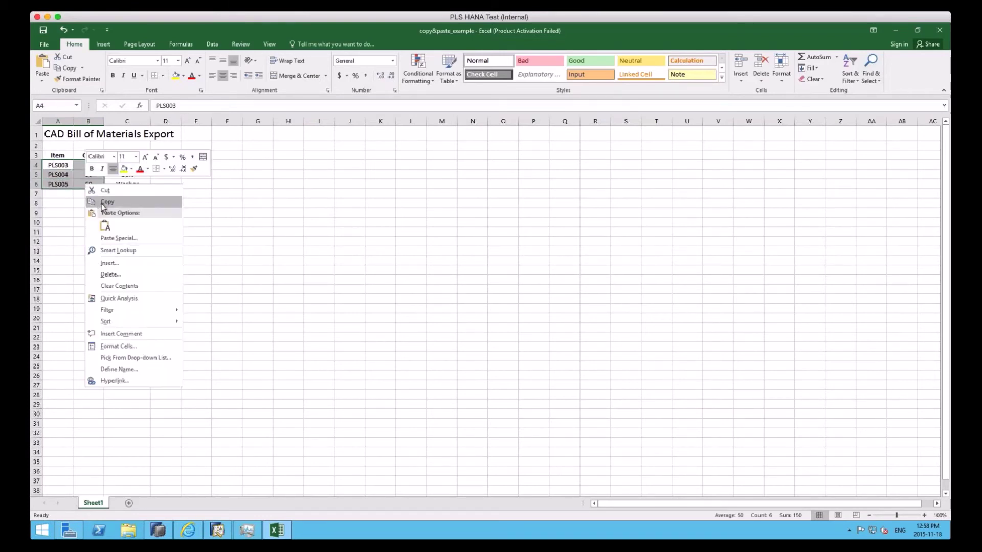
{"action": "left_click", "coordinate": [97, 201]}
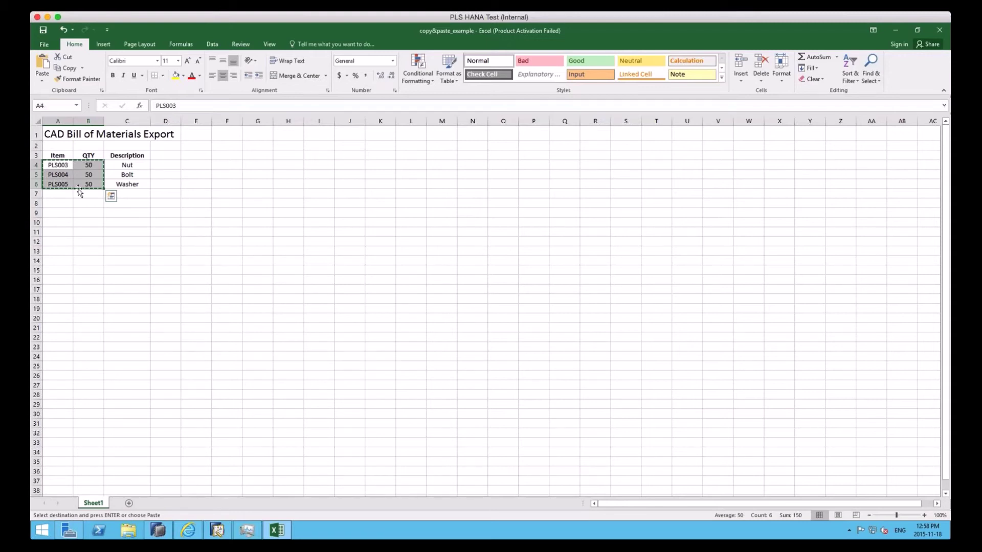
{"action": "left_click", "coordinate": [220, 528]}
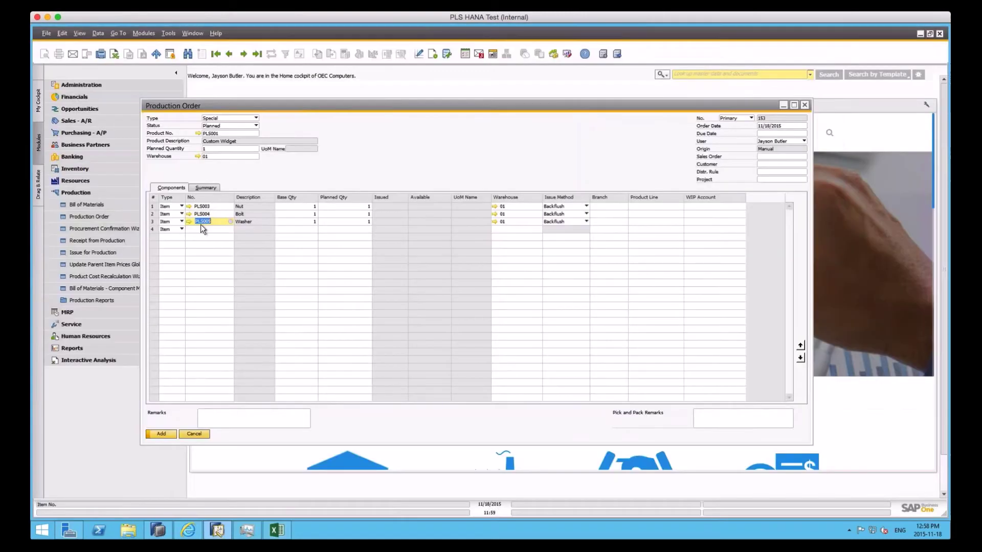
Delete the Nut, Bolt and Washer component rows from the production order
{"action": "left_click", "coordinate": [152, 222]}
{"action": "left_click", "coordinate": [152, 206]}
{"action": "right_click", "coordinate": [154, 206]}
{"action": "left_click", "coordinate": [182, 255]}
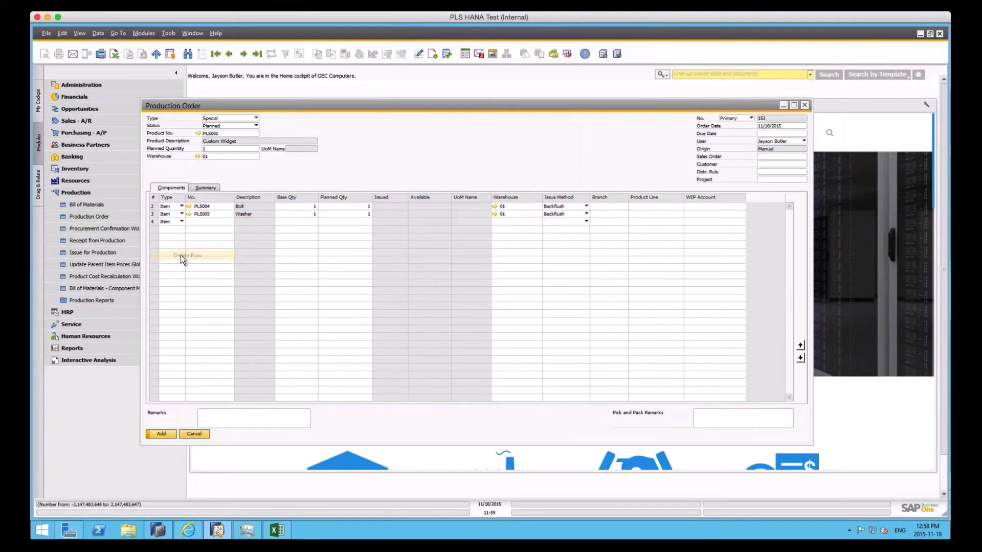
{"action": "right_click", "coordinate": [153, 208]}
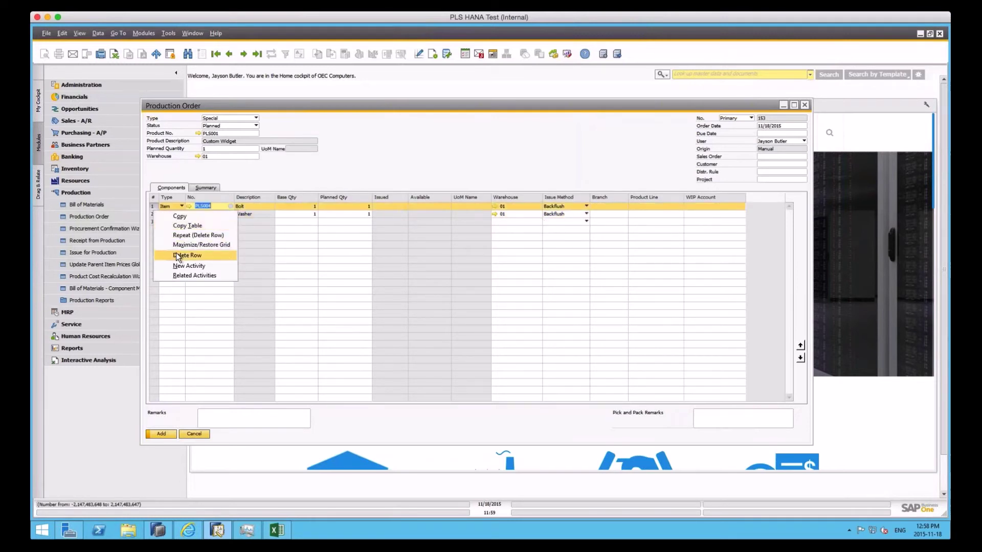
{"action": "left_click", "coordinate": [177, 254]}
{"action": "left_click", "coordinate": [153, 206]}
{"action": "right_click", "coordinate": [152, 206]}
{"action": "left_click", "coordinate": [179, 255]}
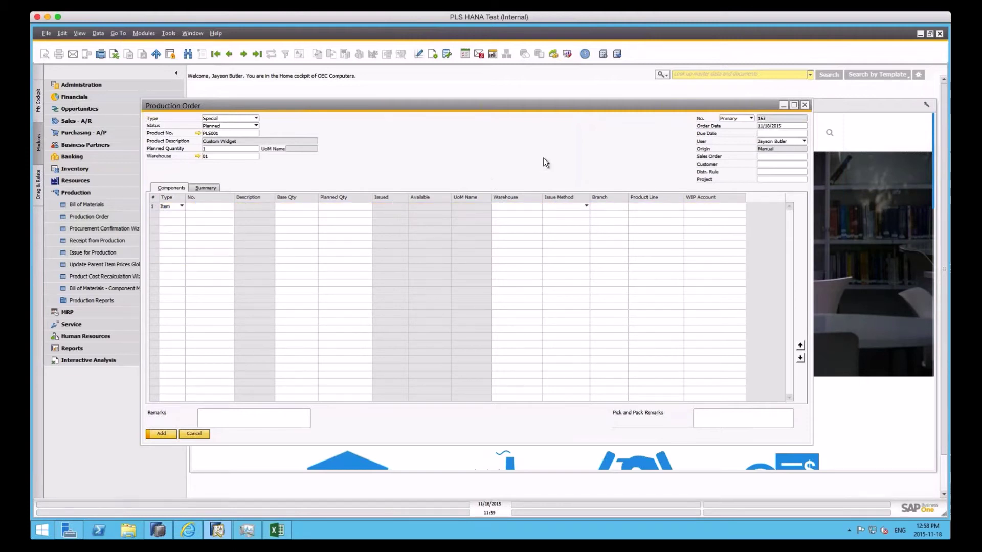
Reorder the component columns in the production order's form settings so Planned Qty directly follows No
{"action": "left_click", "coordinate": [431, 53]}
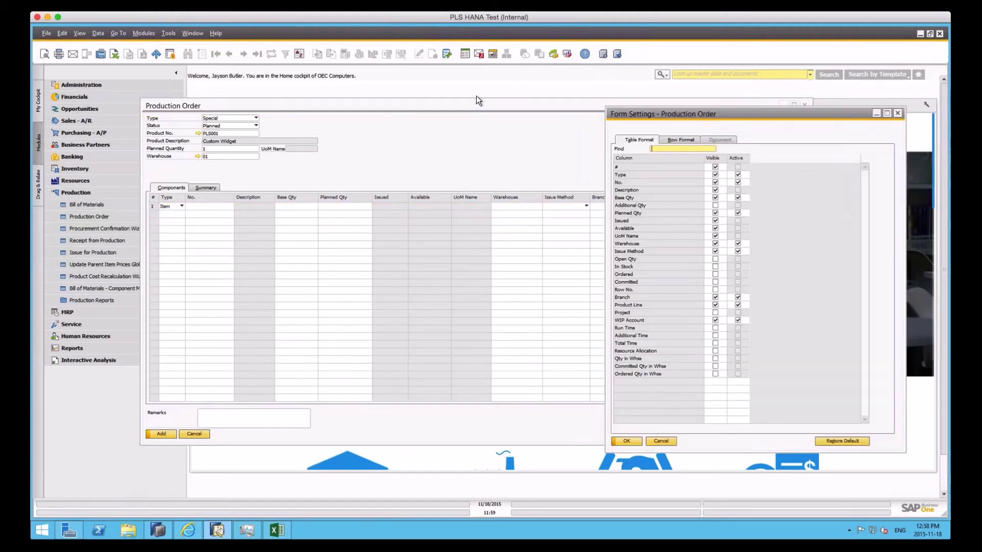
{"action": "left_click_drag", "start_coordinate": [635, 210], "coordinate": [636, 191]}
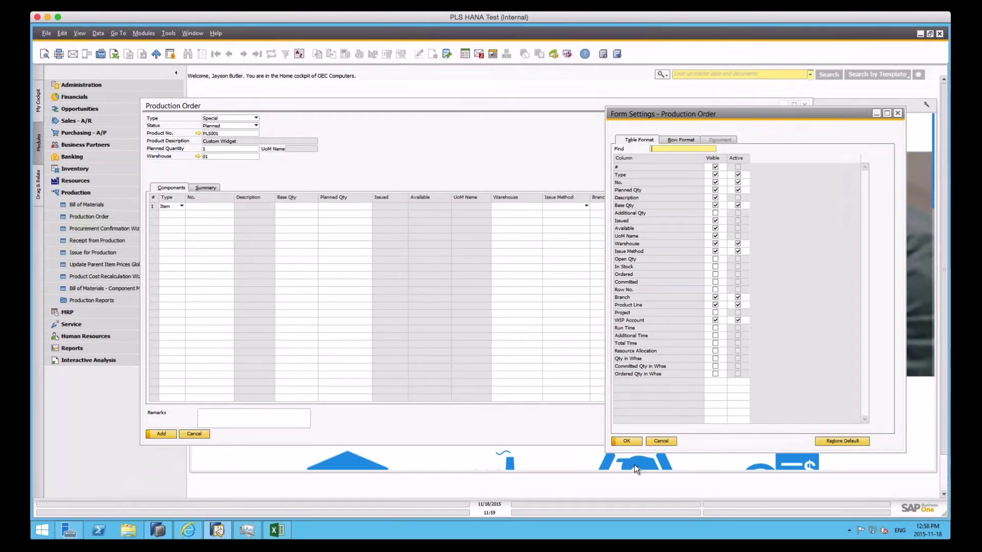
{"action": "left_click", "coordinate": [625, 441]}
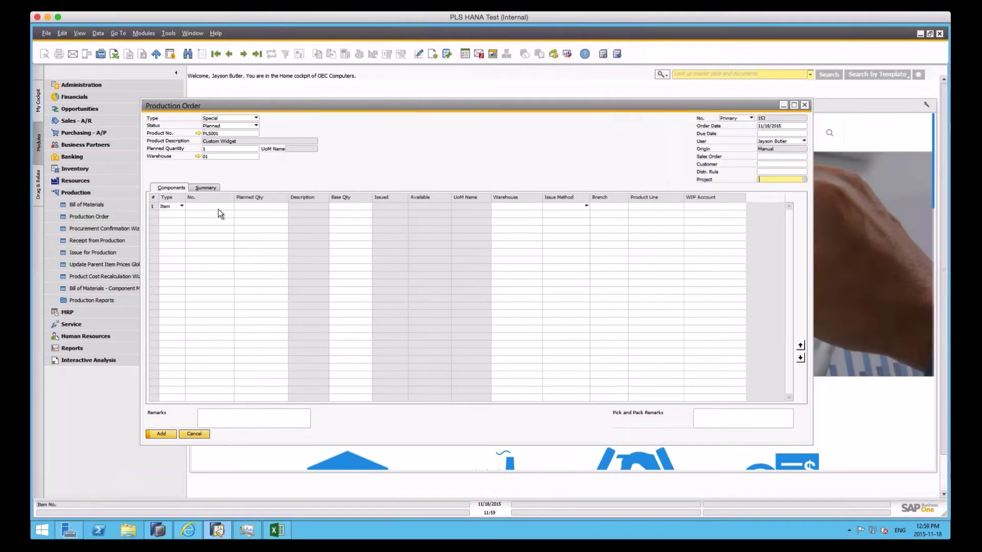
Paste the copied items and quantities into the first component row and cancel the production order after checking the planned quantities
{"action": "left_click", "coordinate": [203, 206]}
{"action": "right_click", "coordinate": [203, 206]}
{"action": "left_click", "coordinate": [229, 225]}
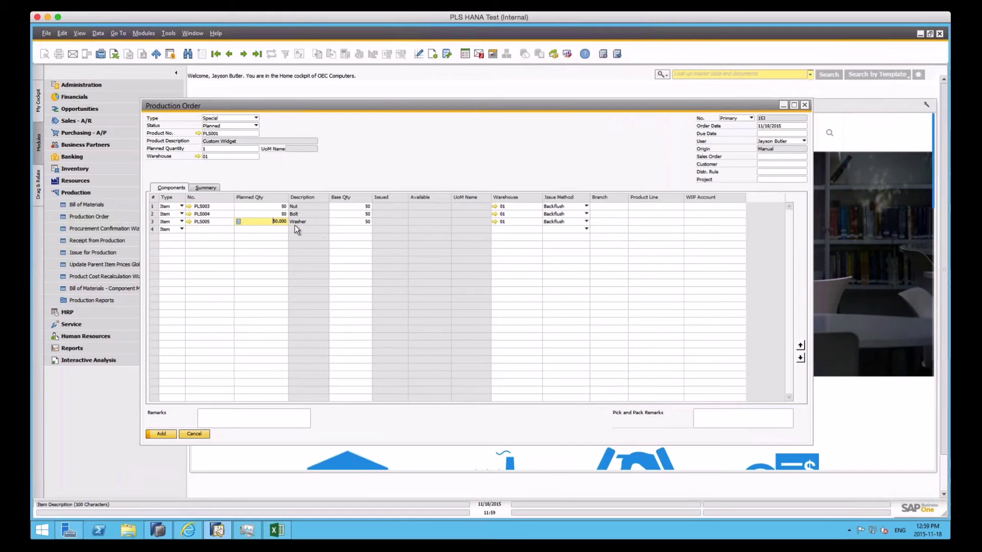
{"action": "left_click", "coordinate": [280, 206]}
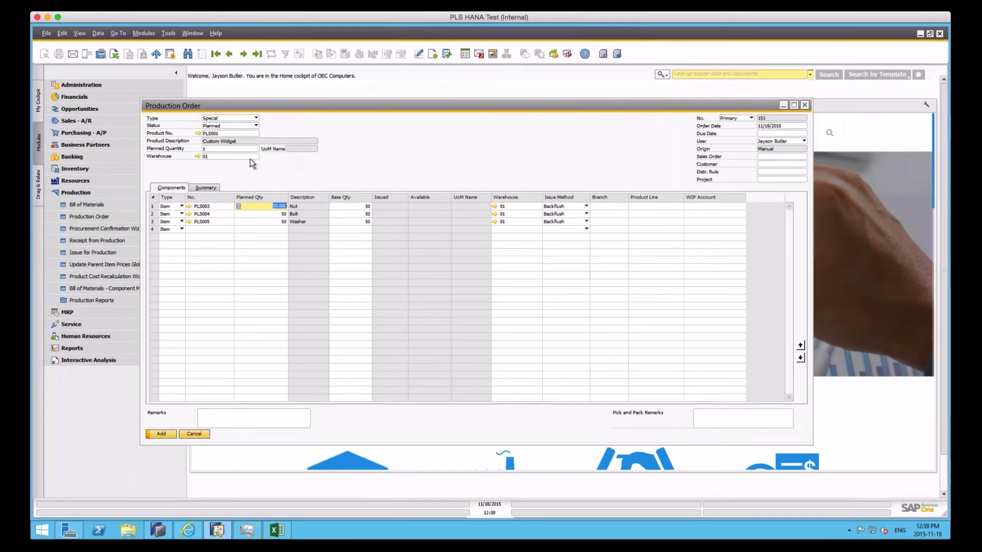
{"action": "left_click", "coordinate": [194, 433]}
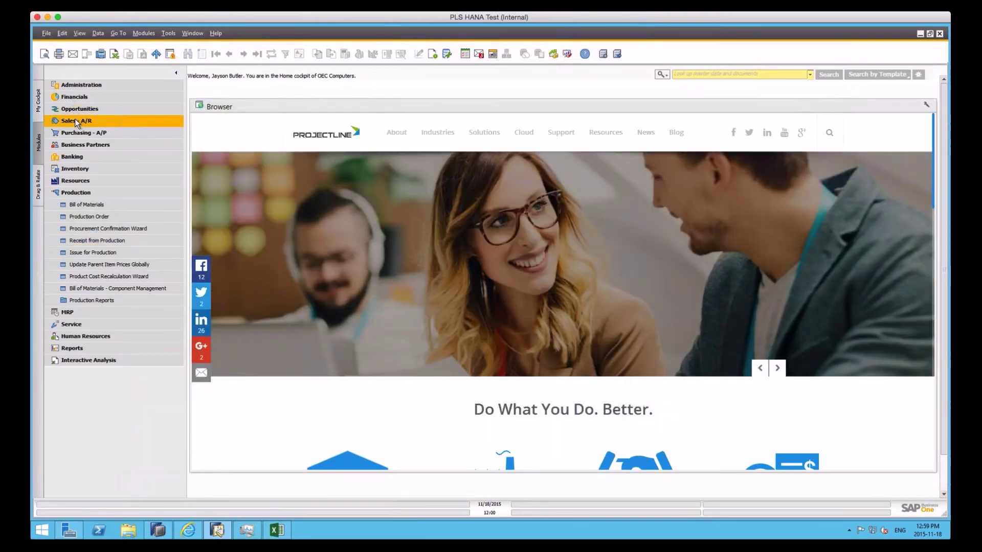
Look through the document types in the Sales - A/R and Purchasing - A/P modules, collapsing each list after viewing
{"action": "left_click", "coordinate": [73, 121]}
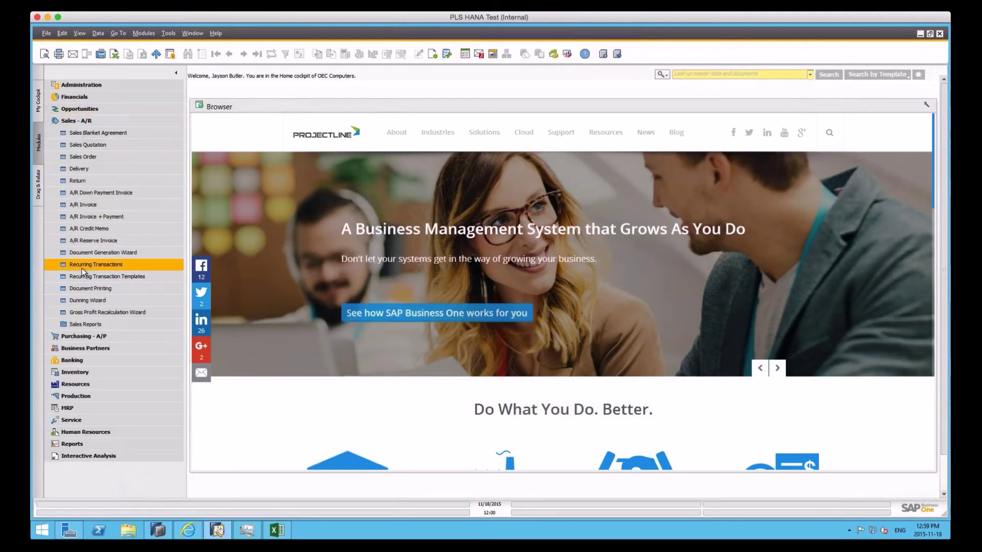
{"action": "left_click", "coordinate": [72, 120]}
{"action": "left_click", "coordinate": [72, 130]}
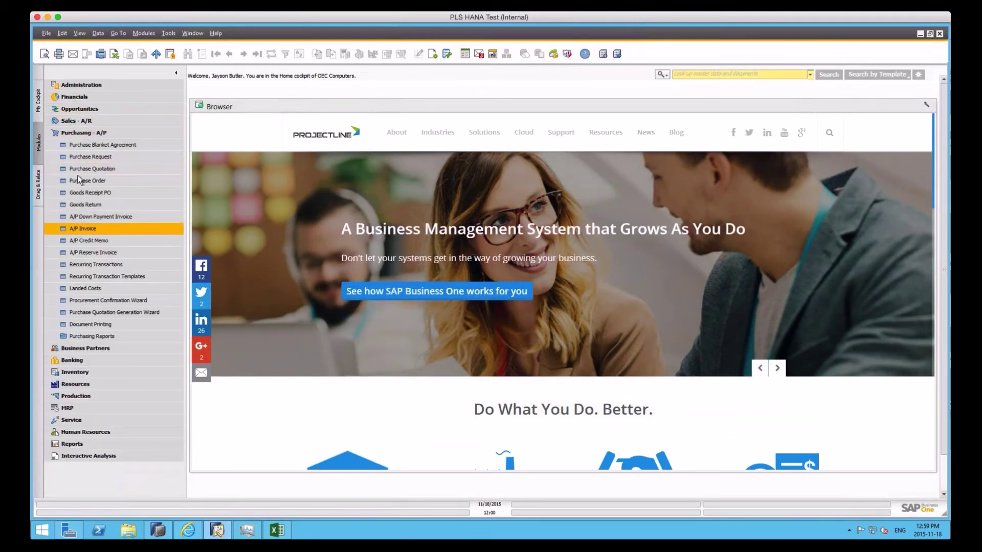
{"action": "left_click", "coordinate": [79, 134]}
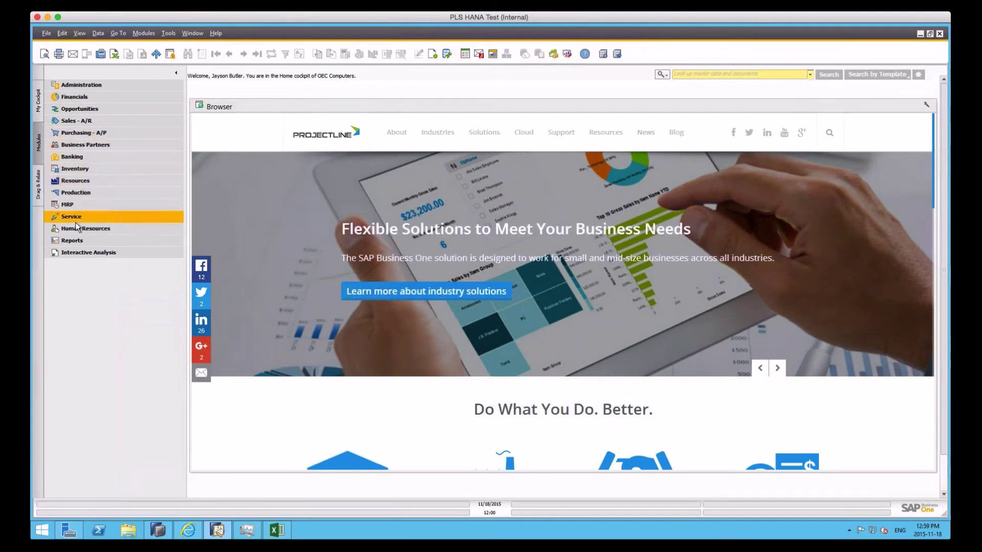
Open the Forecasts form from the MRP module to examine its item rows, and close it without entering anything
{"action": "left_click", "coordinate": [66, 204]}
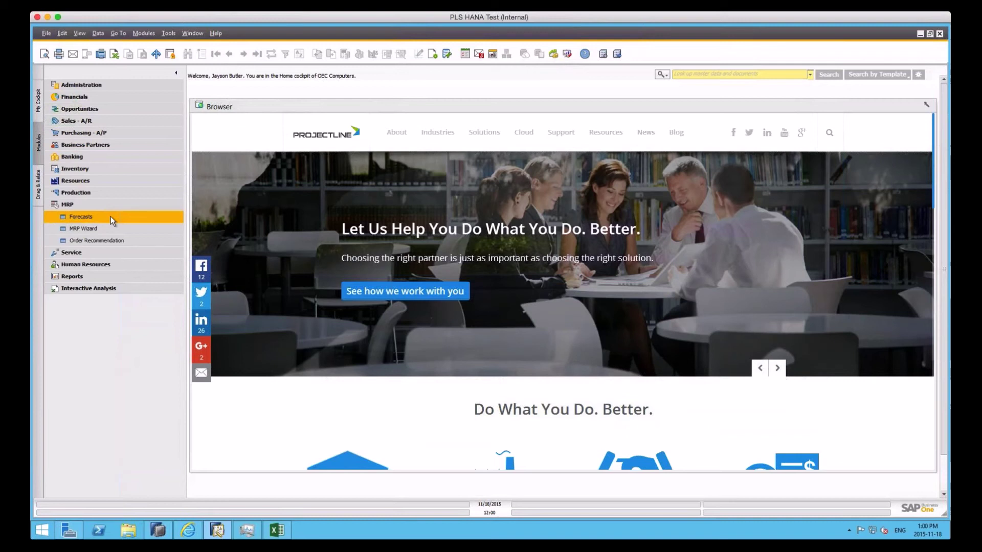
{"action": "left_click", "coordinate": [111, 216]}
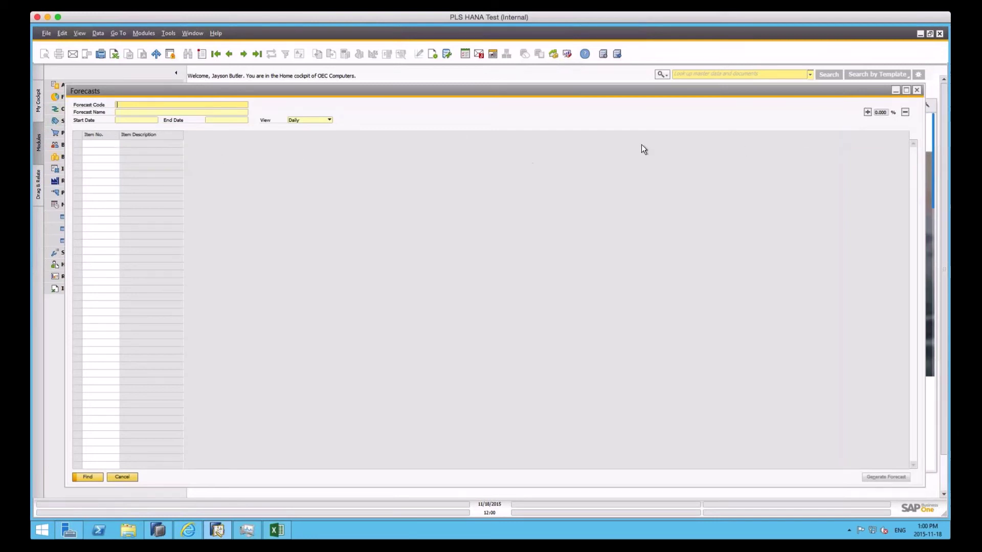
{"action": "left_click", "coordinate": [915, 90]}
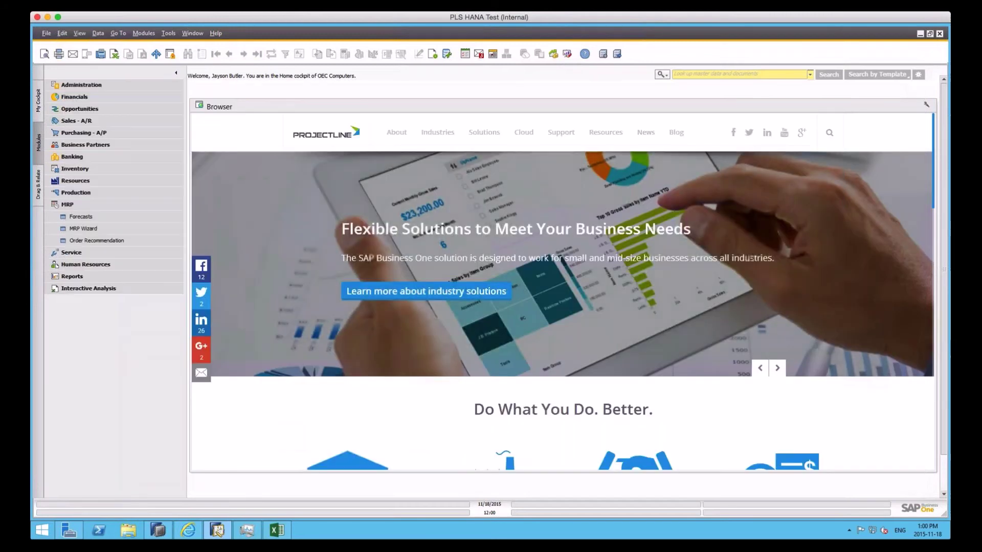
{"action": "left_click", "coordinate": [66, 205]}
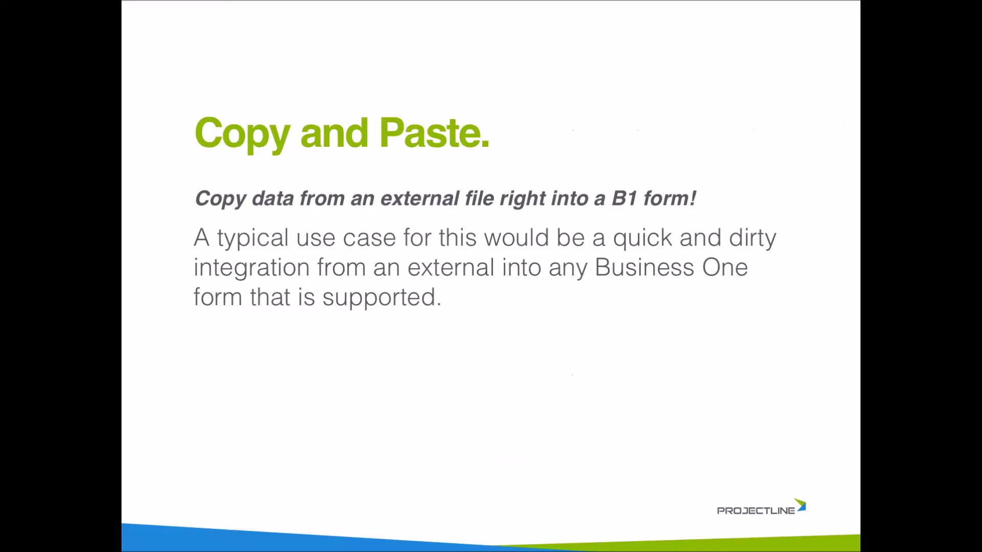
{"action": "left_click", "coordinate": [346, 245]}
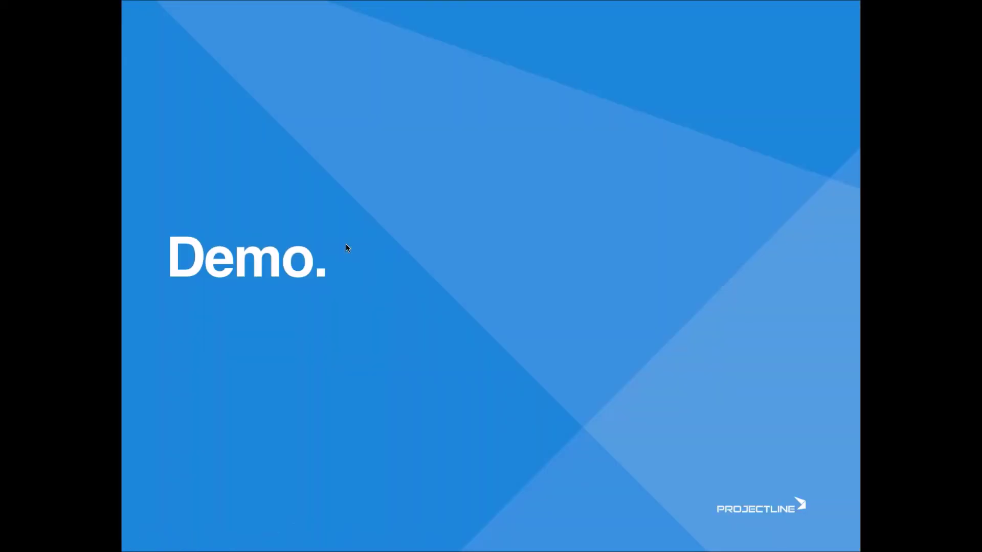